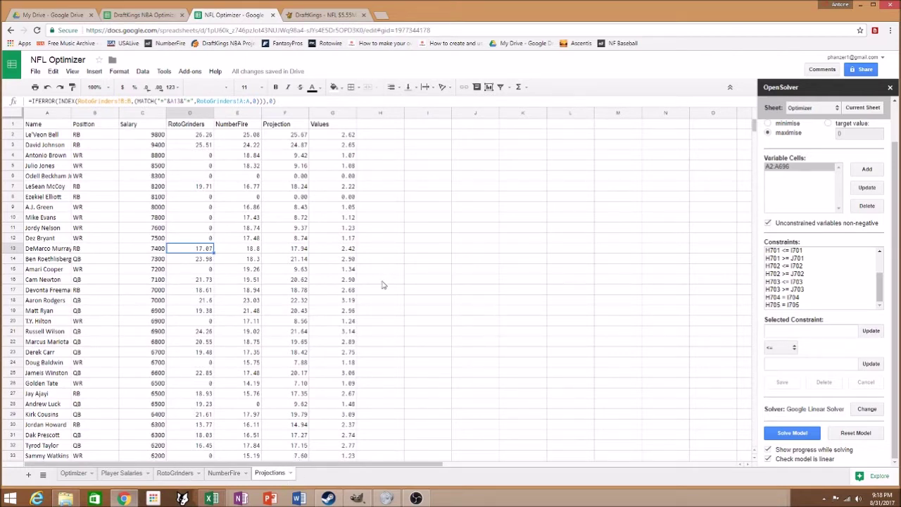
Step: Look over the Optimizer sheet and return to the Projections sheet
left_click(82, 478)
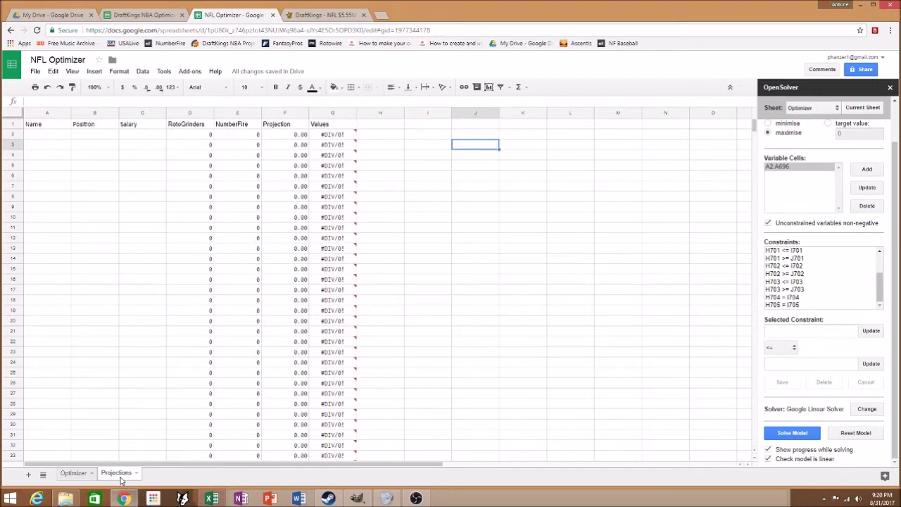
left_click(73, 473)
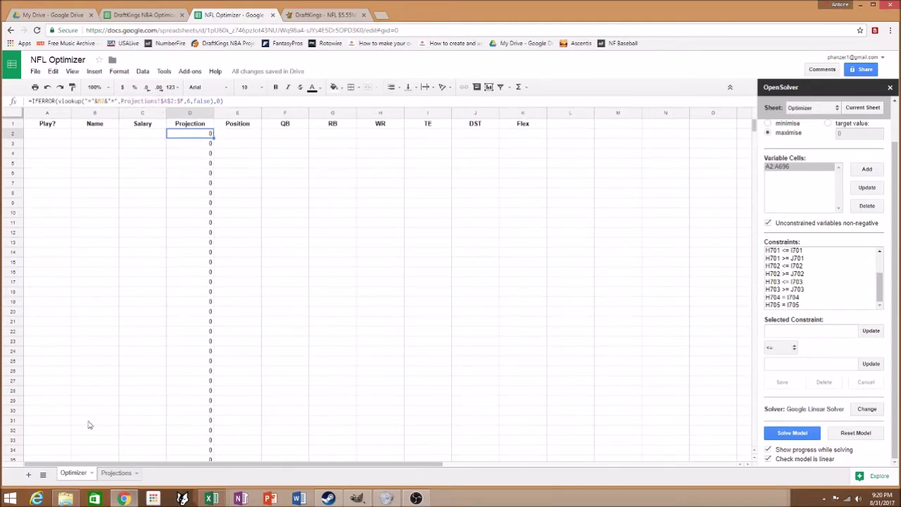
left_click(109, 475)
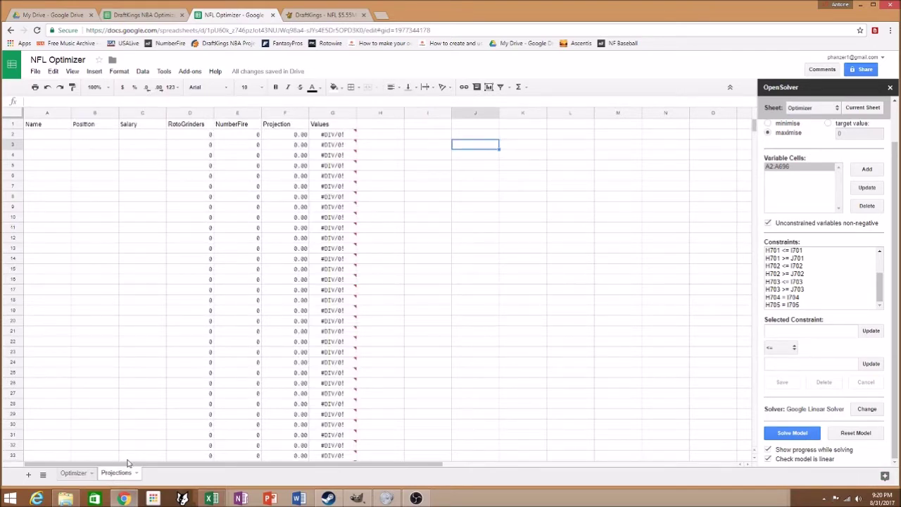
Step: Examine the Name, Position, Salary, RotoGrinders and NumberFire column headers in row 1 of the Projections sheet
left_click(51, 128)
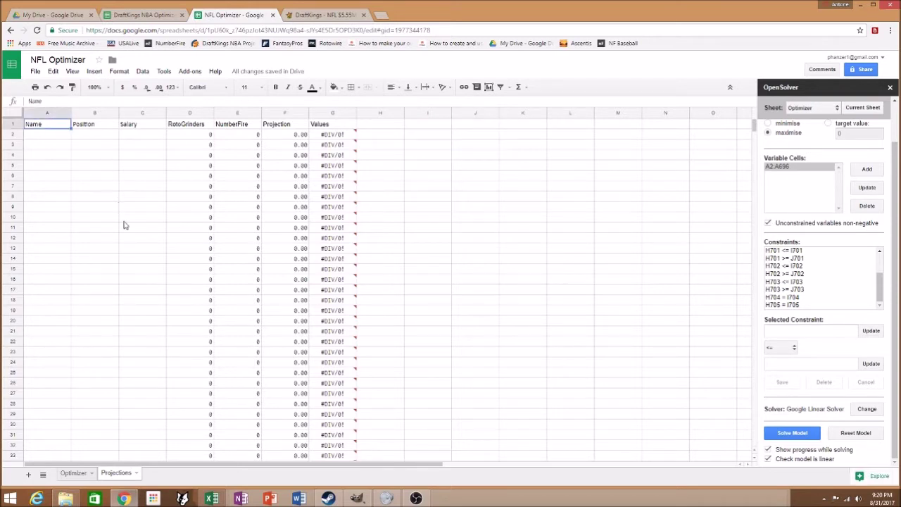
left_click(115, 124)
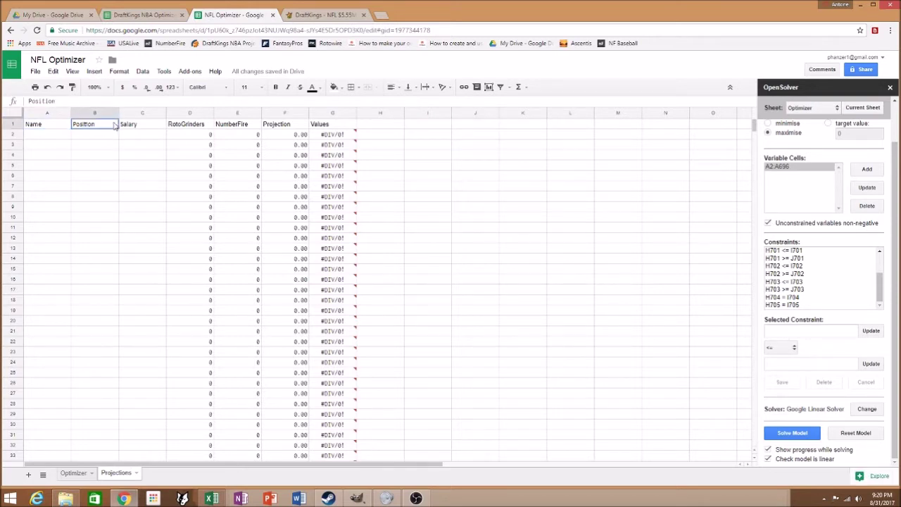
left_click(149, 127)
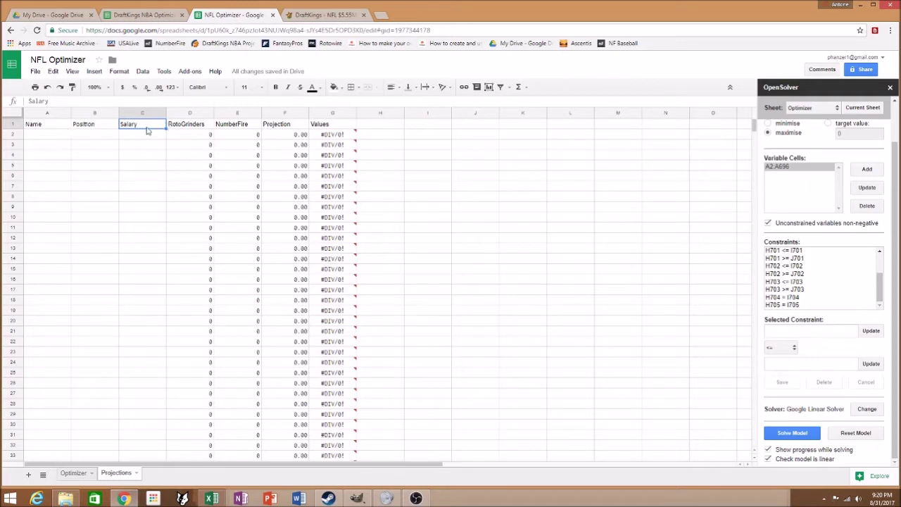
left_click(196, 124)
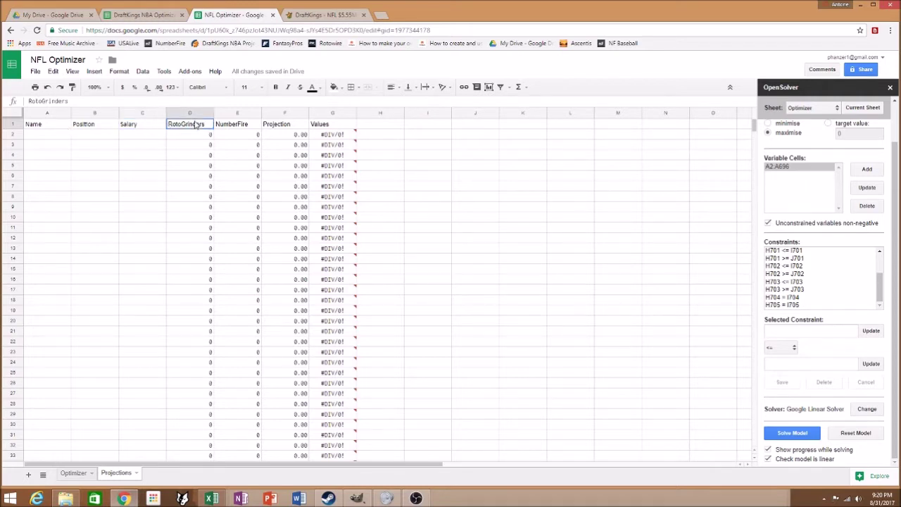
left_click(244, 127)
left_click(197, 125)
left_click(228, 127)
left_click(184, 126)
left_click(224, 125)
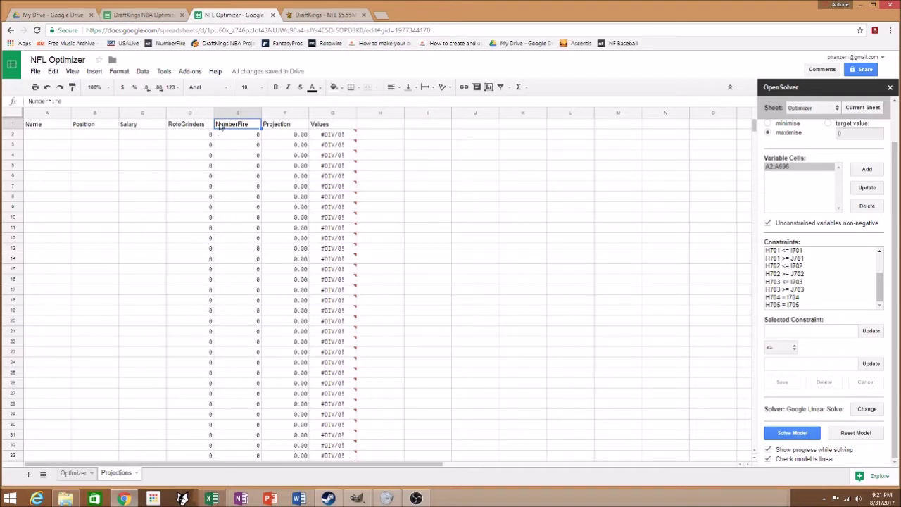
left_click(191, 127)
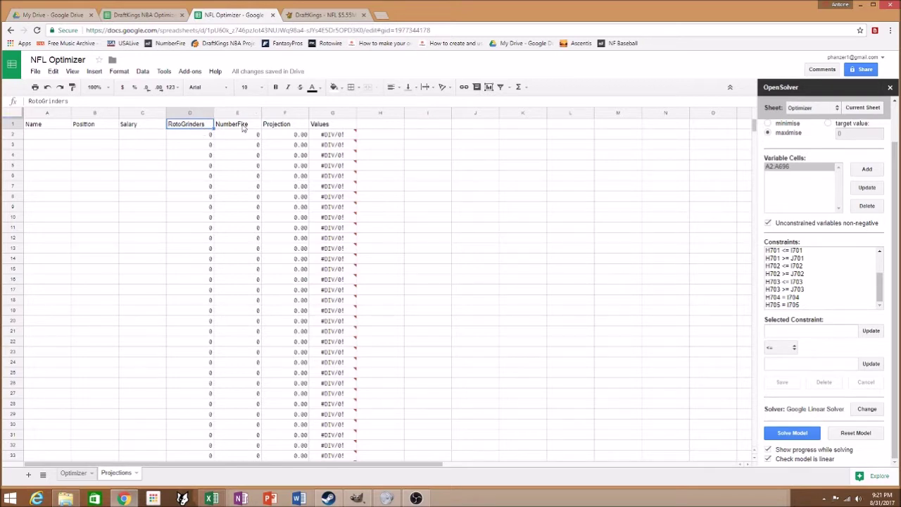
left_click(238, 126)
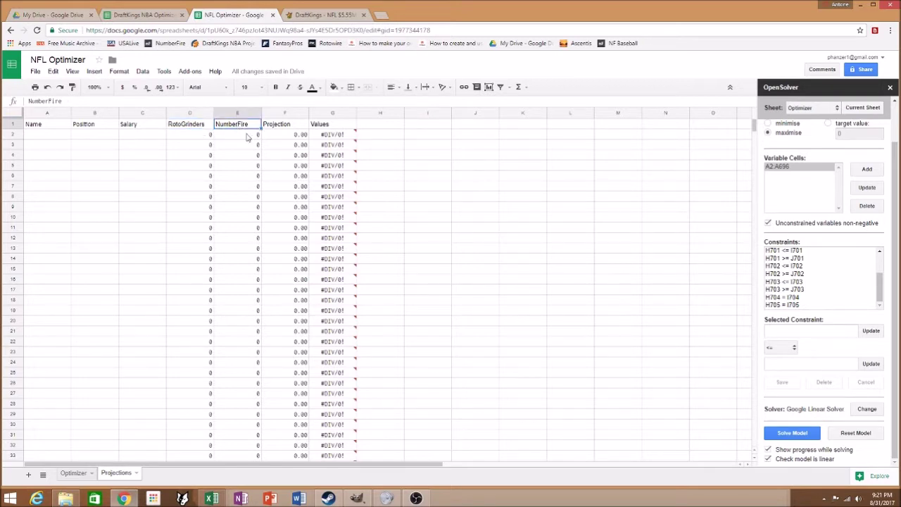
Step: Examine the Projection and Values columns of the Projections sheet, including the error note on the Values cells
left_click(278, 126)
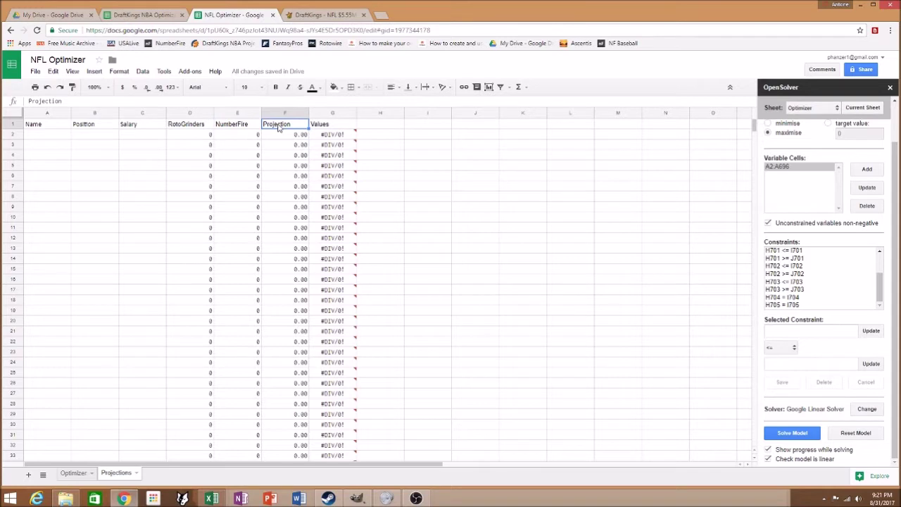
left_click(335, 127)
left_click(384, 129)
left_click(410, 131)
left_click(480, 130)
left_click(512, 129)
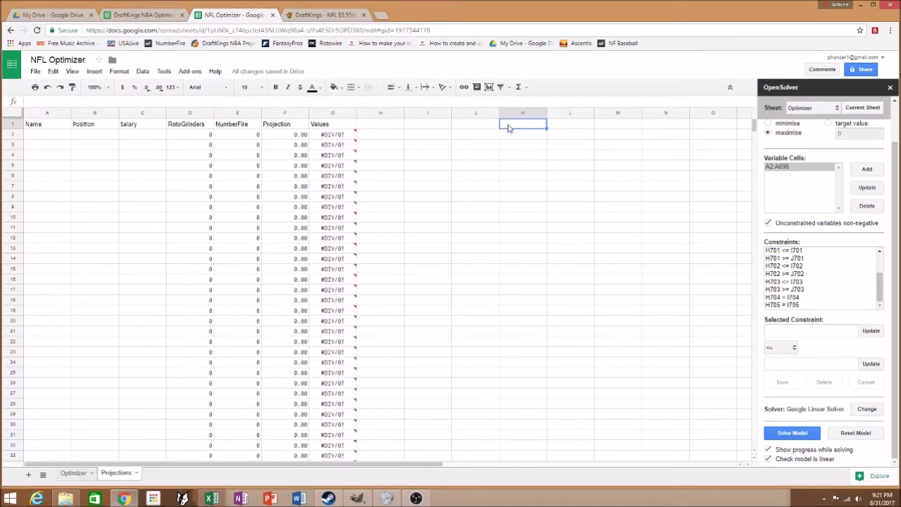
left_click(284, 124)
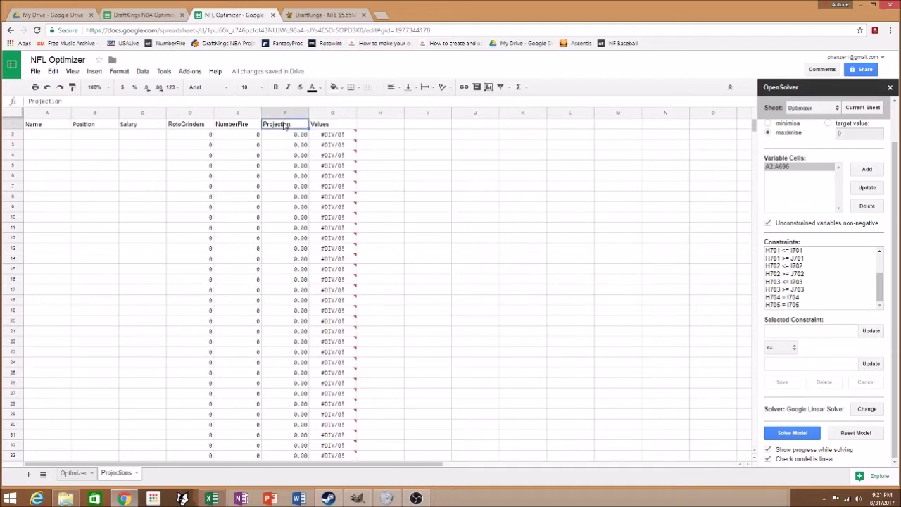
left_click(337, 128)
mouse_move(340, 138)
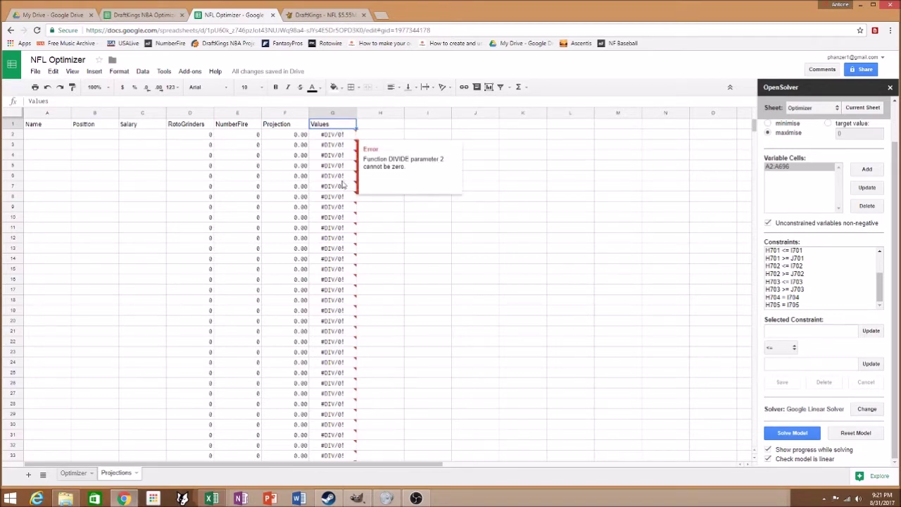
mouse_move(332, 171)
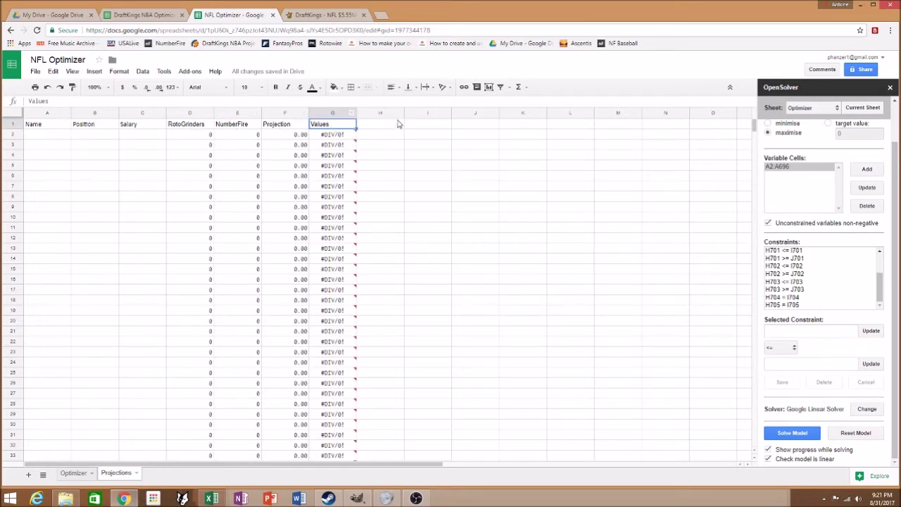
left_click(439, 174)
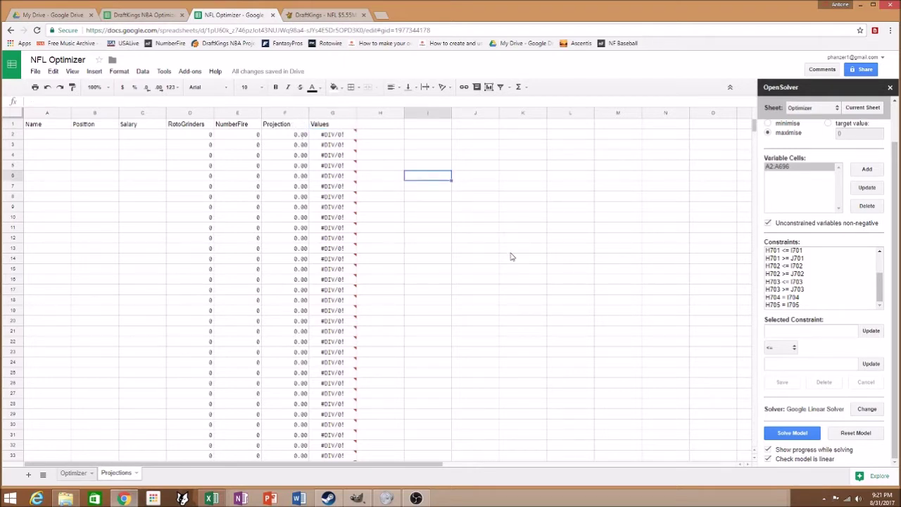
Step: Review the RotoGrinders and NumberFire headers as the two projection sources that need their own sheets
left_click(200, 127)
left_click(235, 126)
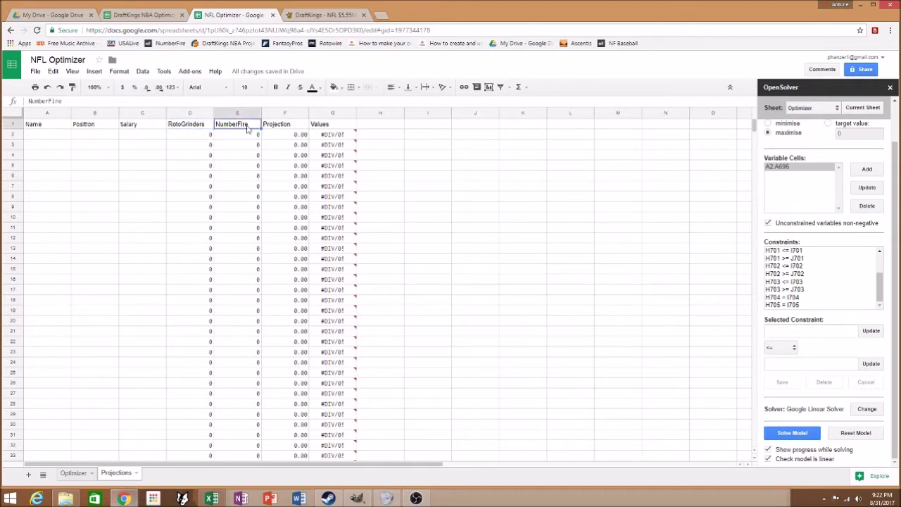
left_click(202, 127)
left_click(232, 126)
left_click(194, 127)
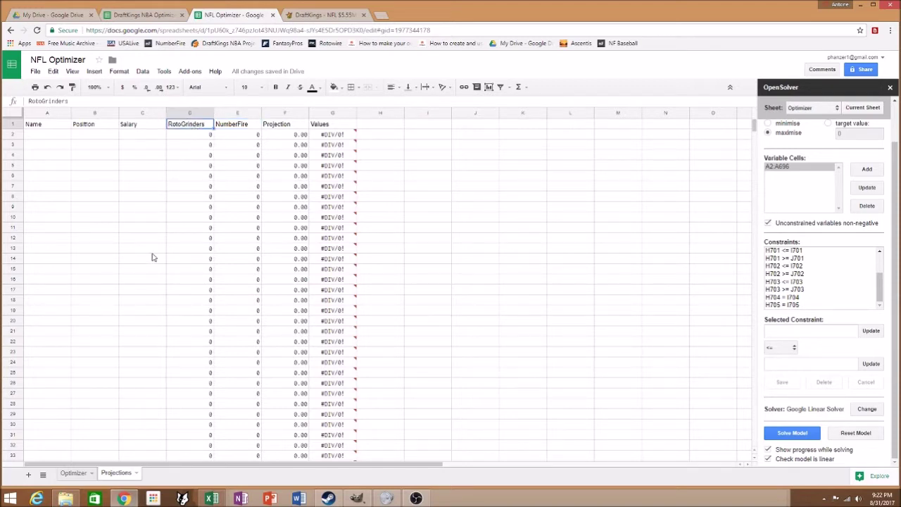
left_click(238, 126)
left_click(208, 126)
Step: Add a new sheet and rename it RotoGrinders, matching the column header on the Projections sheet
left_click(26, 476)
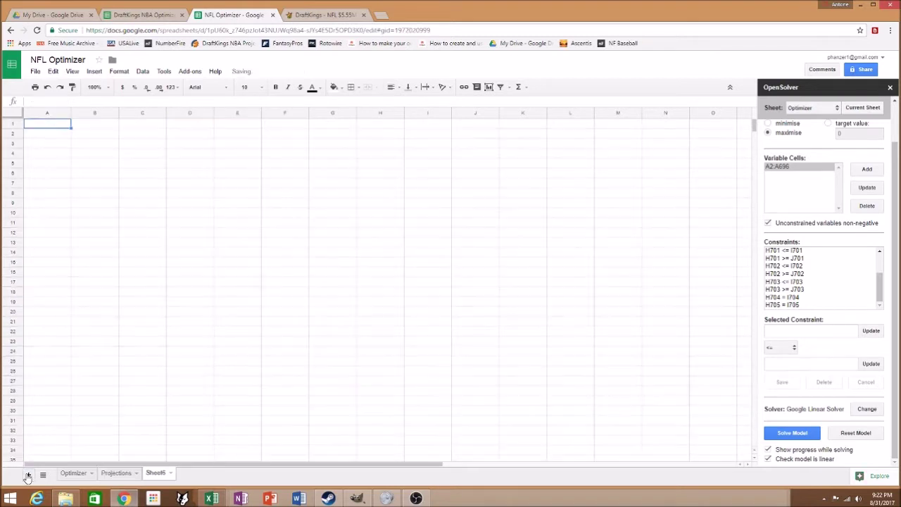
right_click(157, 473)
left_click(172, 374)
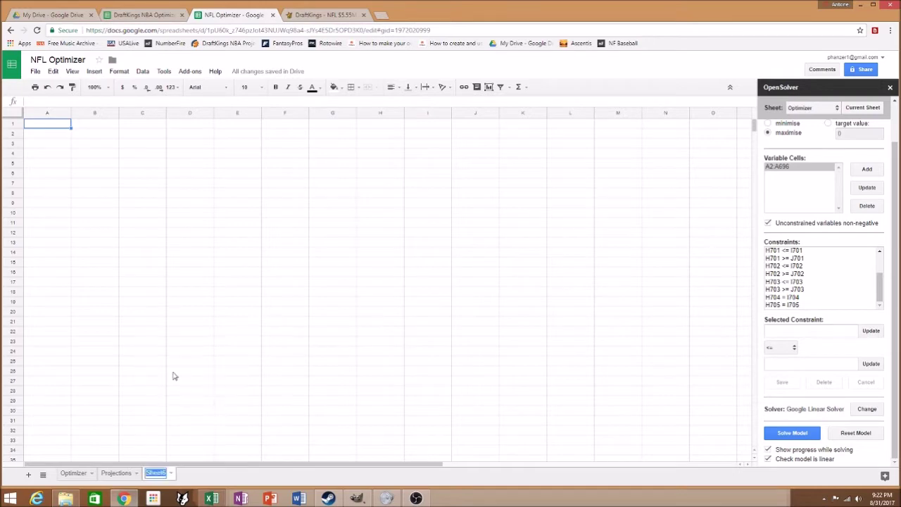
left_click(116, 473)
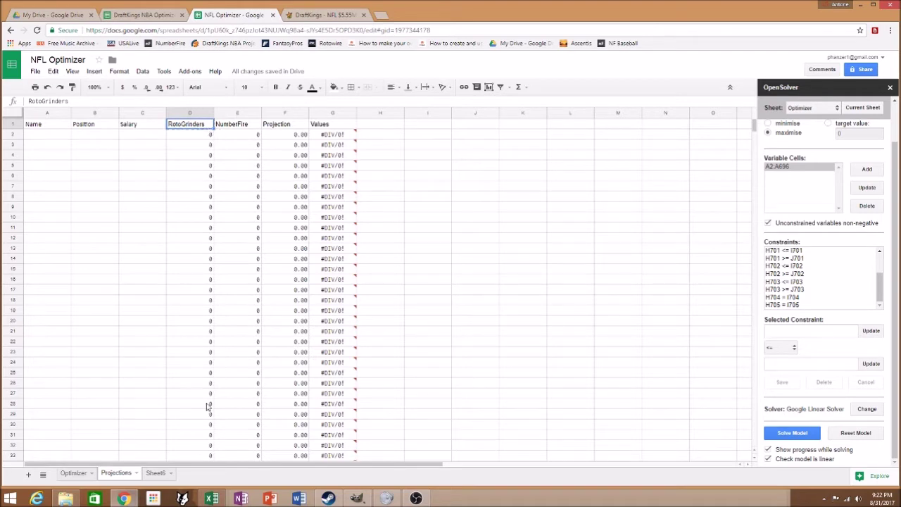
left_click(156, 473)
right_click(156, 473)
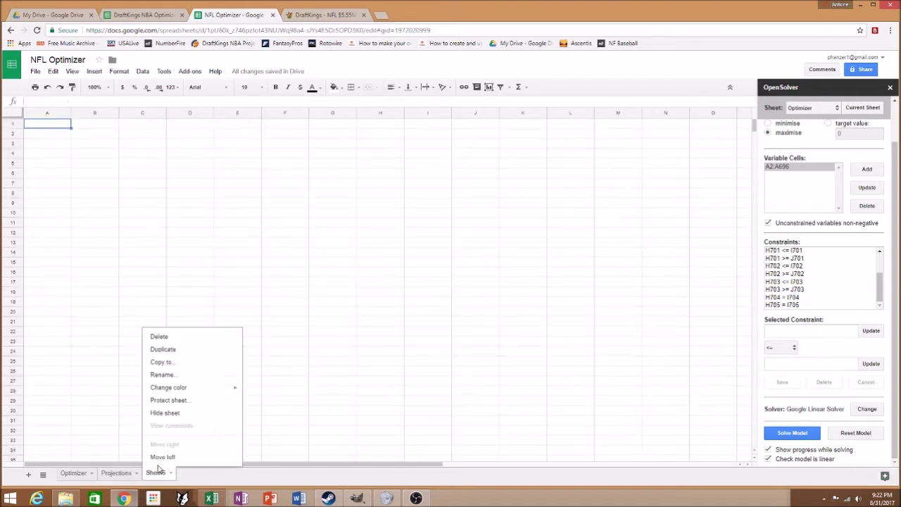
left_click(161, 375)
type("RotoGrinders")
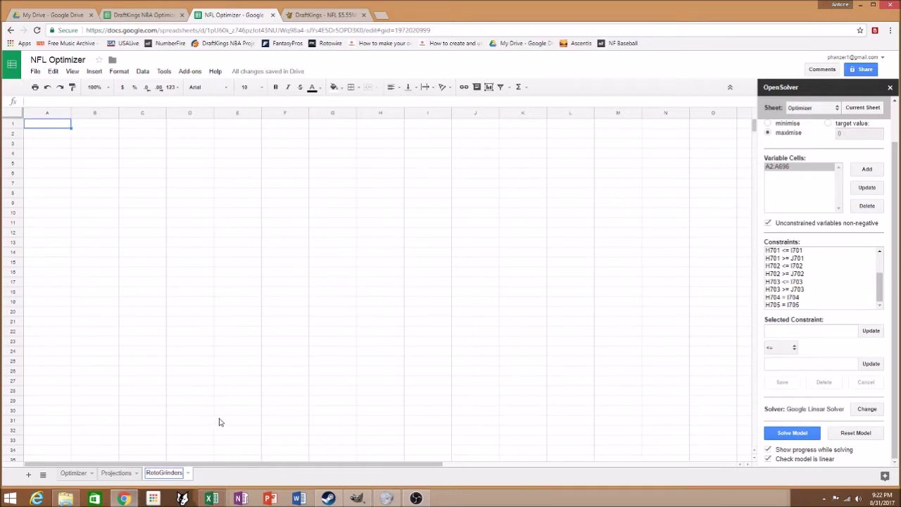
key("Return")
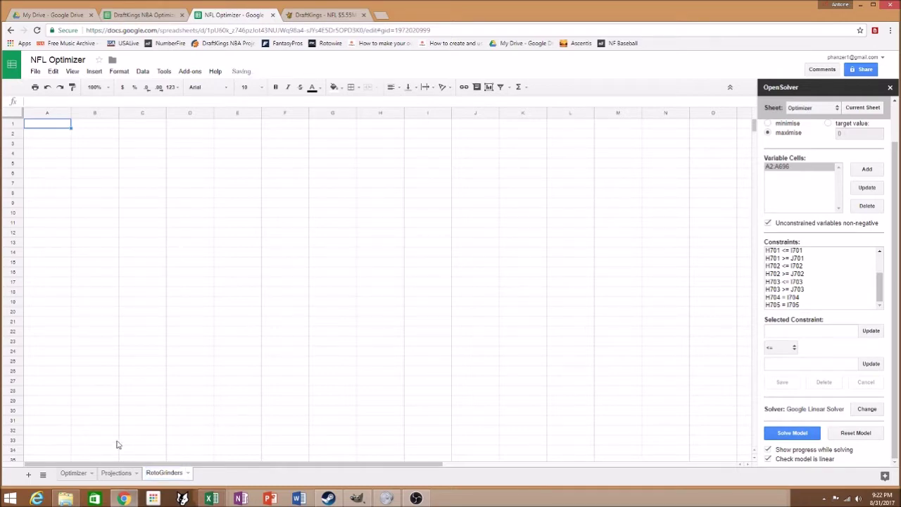
Step: Add another sheet and rename it NumberFire, matching the column header on the Projections sheet
left_click(28, 474)
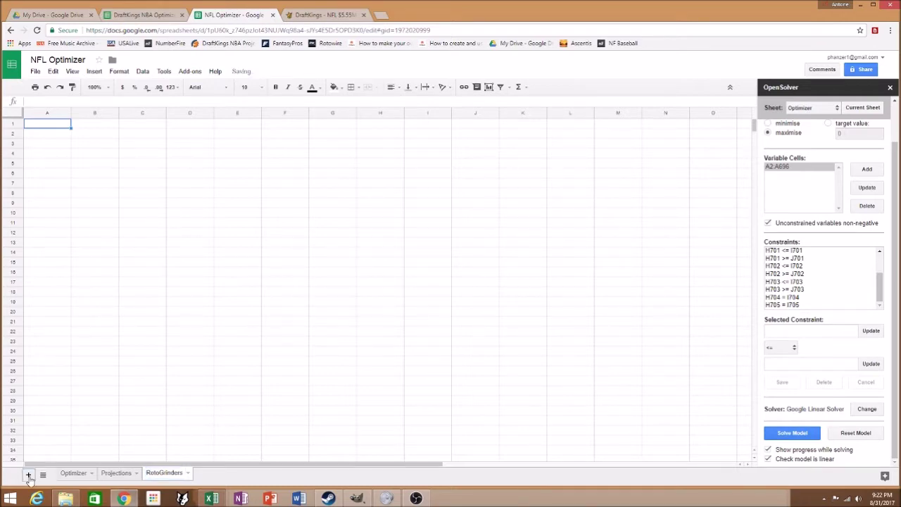
left_click(125, 473)
left_click(234, 128)
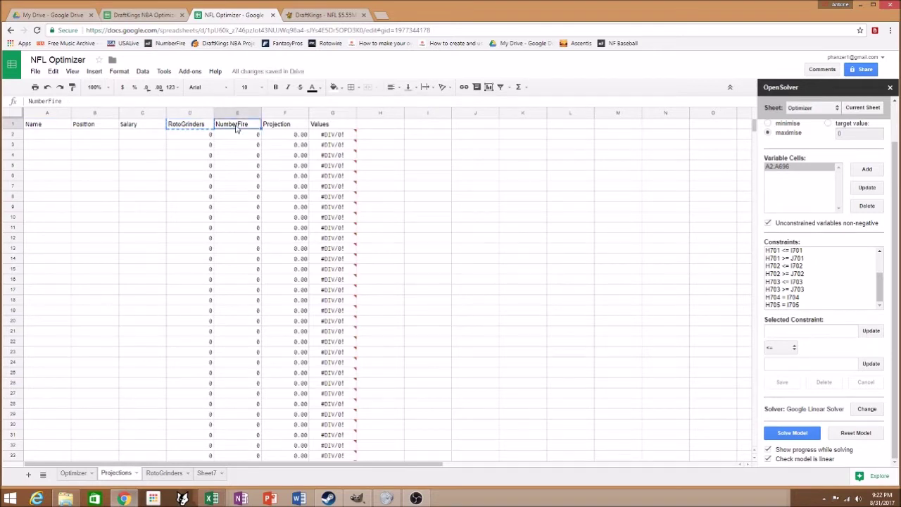
key("Escape")
left_click(204, 476)
right_click(203, 478)
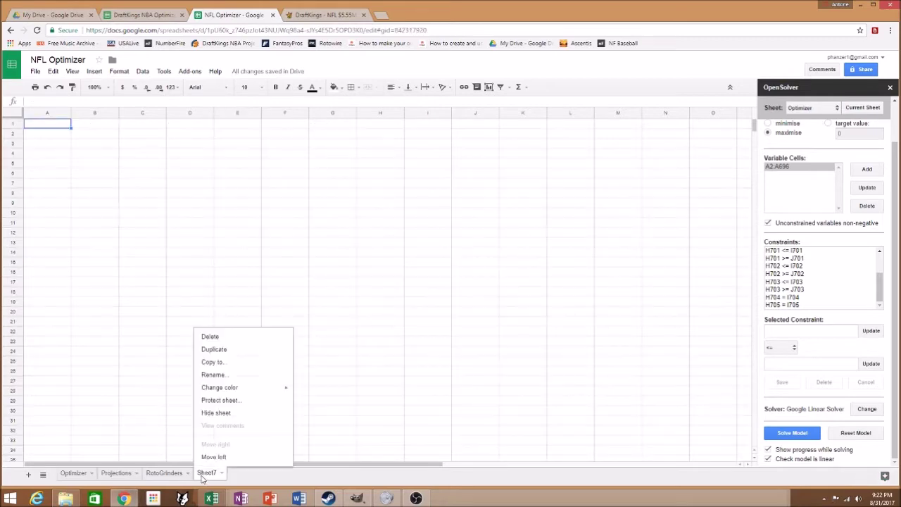
left_click(217, 373)
type("NumberFire")
key("Return")
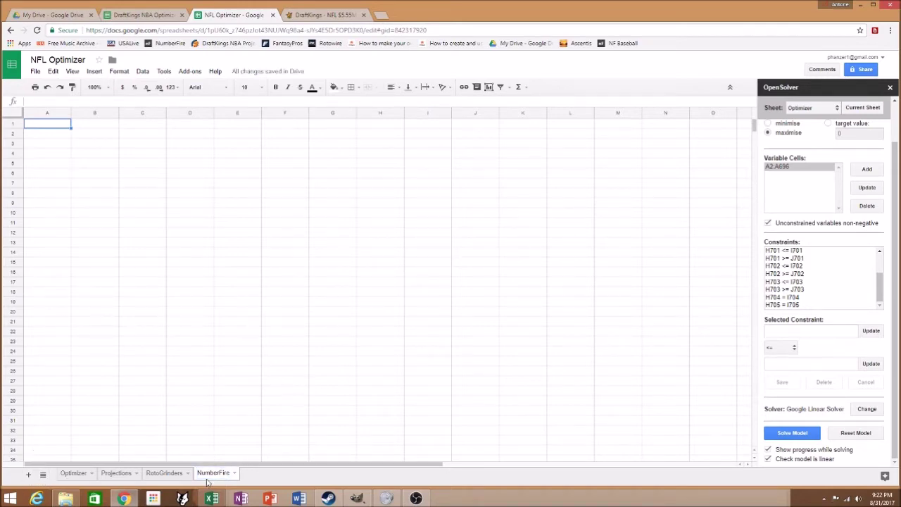
Step: Add a sheet directly after Projections and rename it Player Slate
left_click(116, 473)
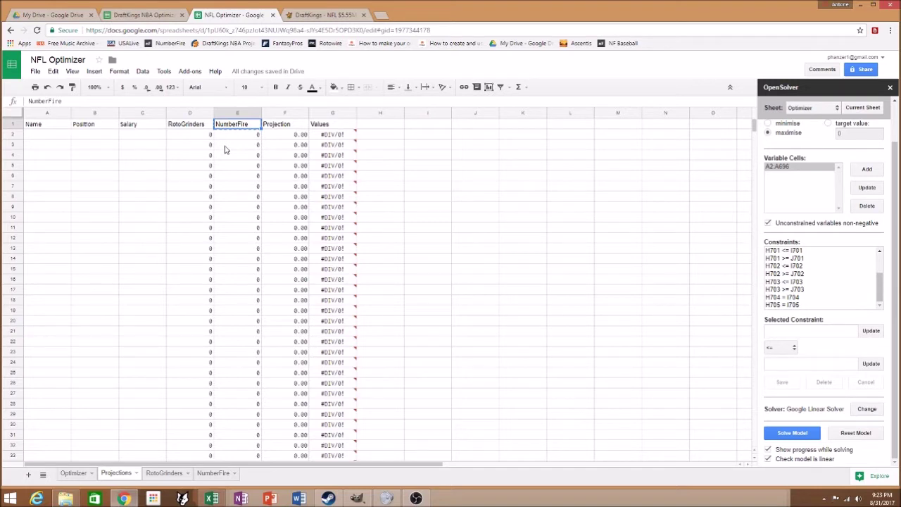
mouse_move(355, 188)
left_click(28, 473)
right_click(156, 474)
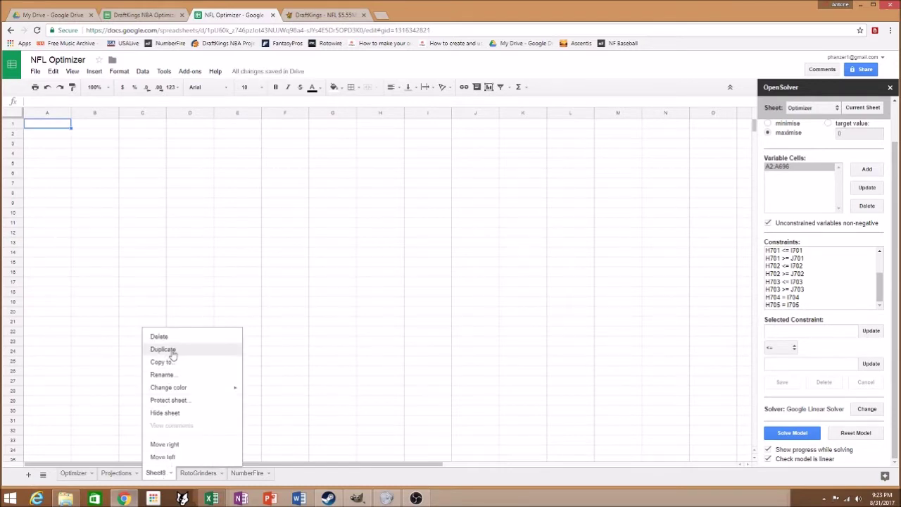
left_click(164, 374)
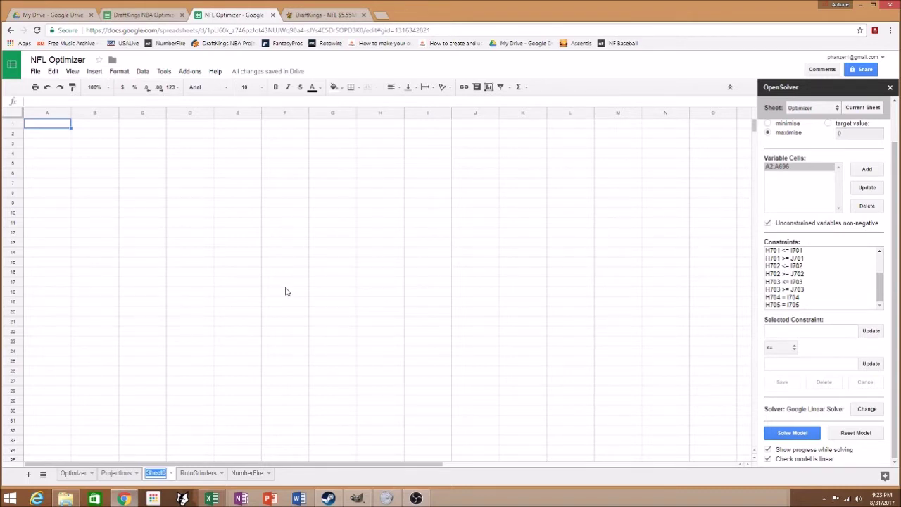
type("Player Slate")
key("Return")
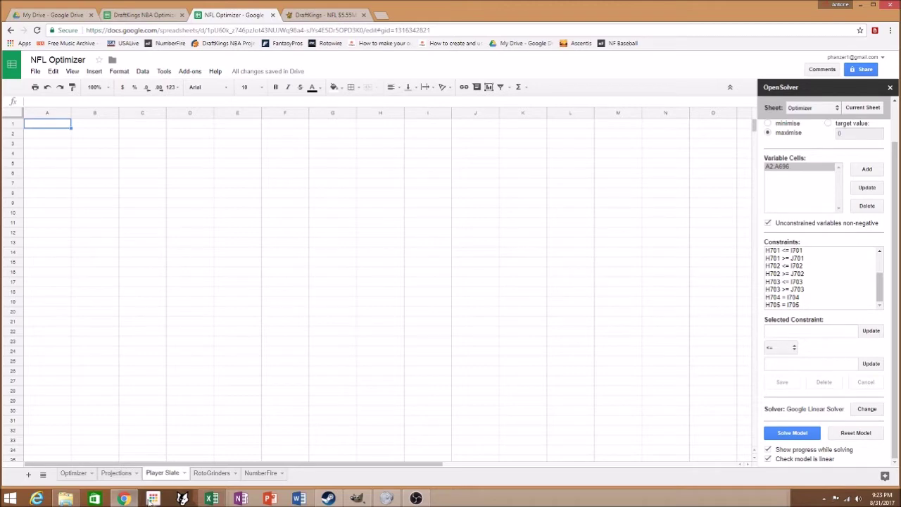
Step: Look through the Projections, Player Slate, RotoGrinders and NumberFire sheets, ending on Player Slate
left_click(121, 473)
left_click(159, 472)
left_click(221, 475)
left_click(259, 474)
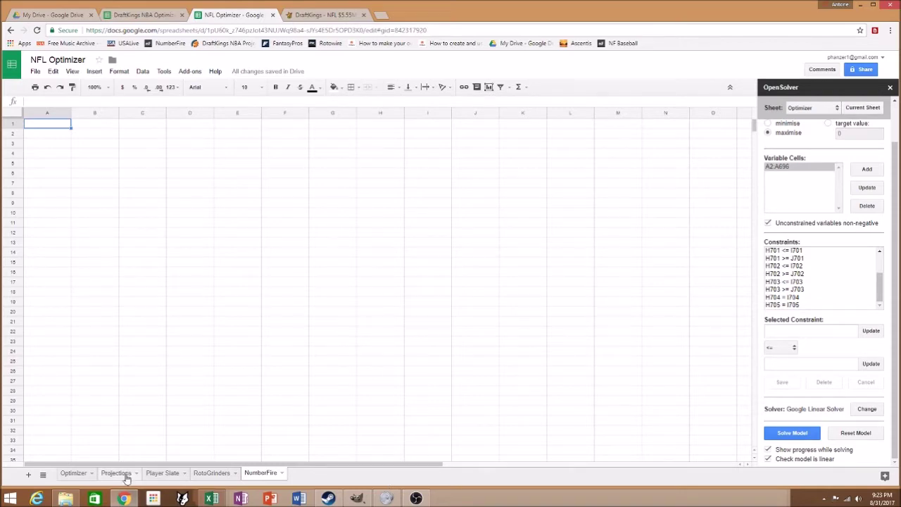
left_click(123, 474)
left_click(171, 473)
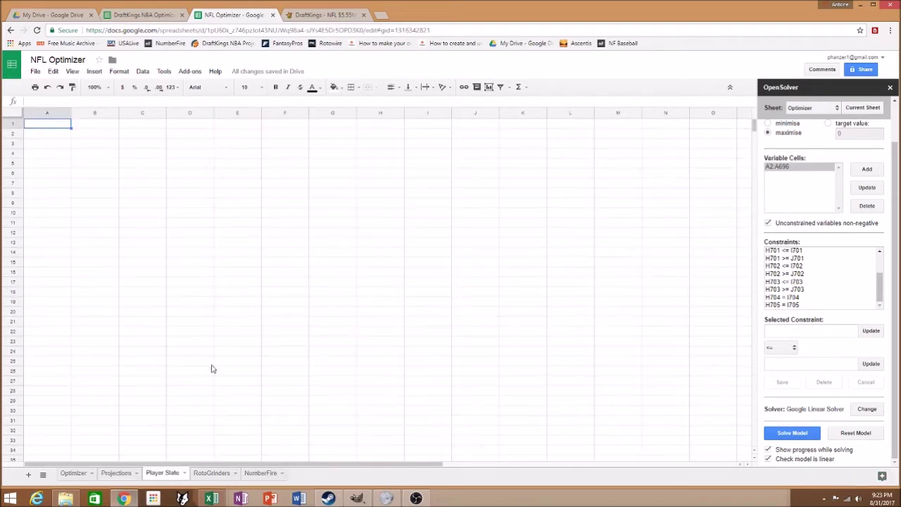
Step: Switch to the DraftKings site, enter the NFL $5.55M Fantasy Football Millionaire contest from the lobby, and export its player list to CSV
left_click(329, 14)
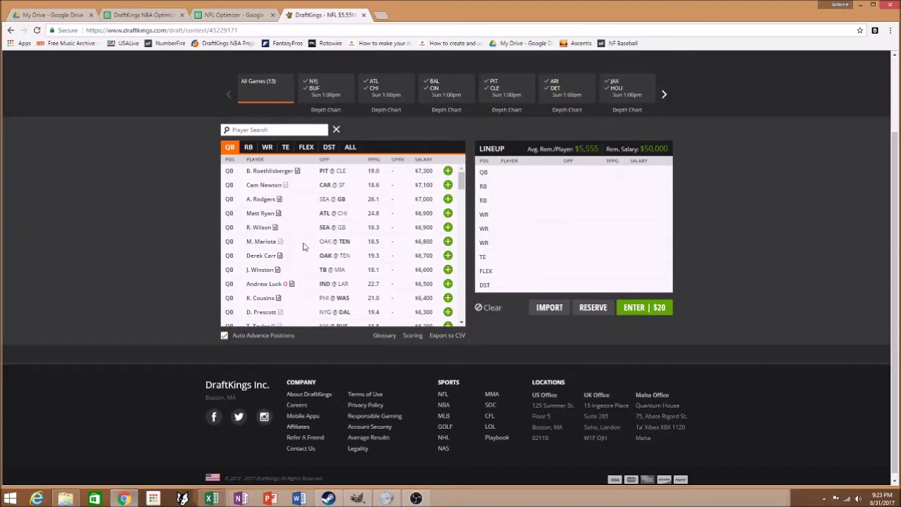
scroll(144, 282, "up", 2)
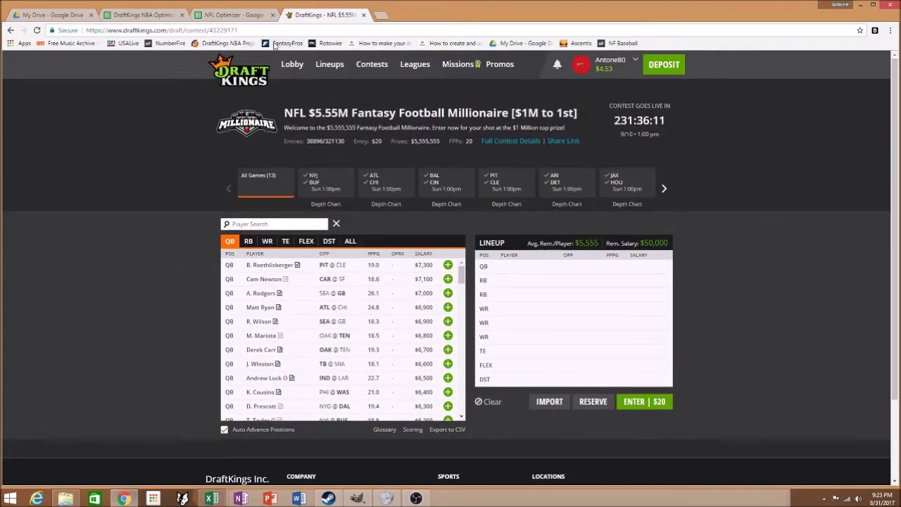
mouse_move(600, 65)
left_click(241, 80)
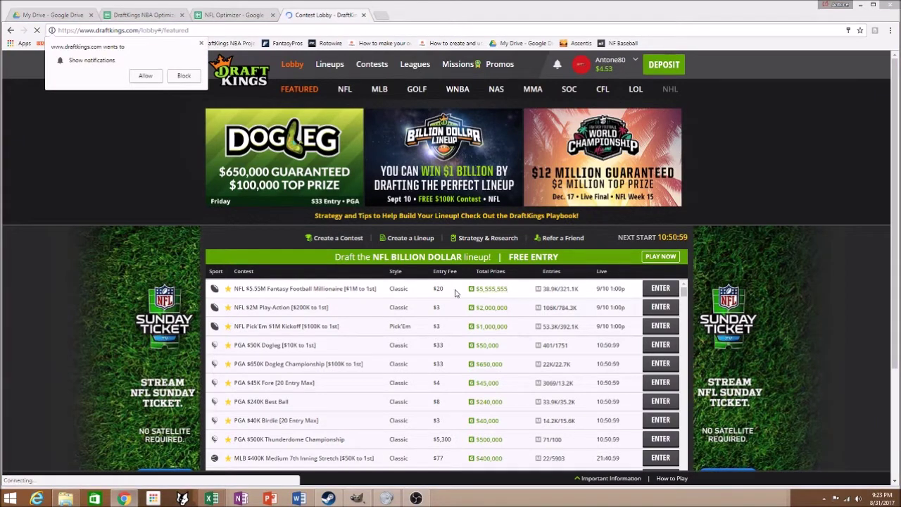
left_click(659, 289)
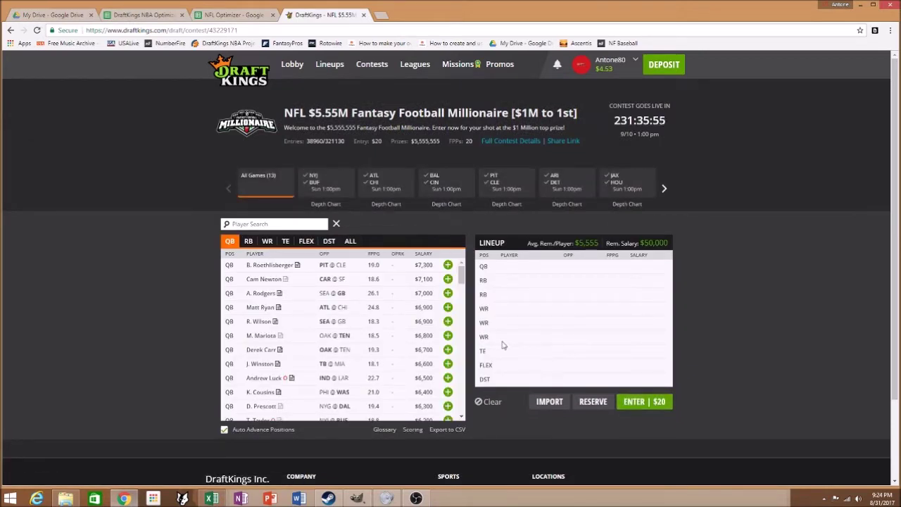
left_click(449, 430)
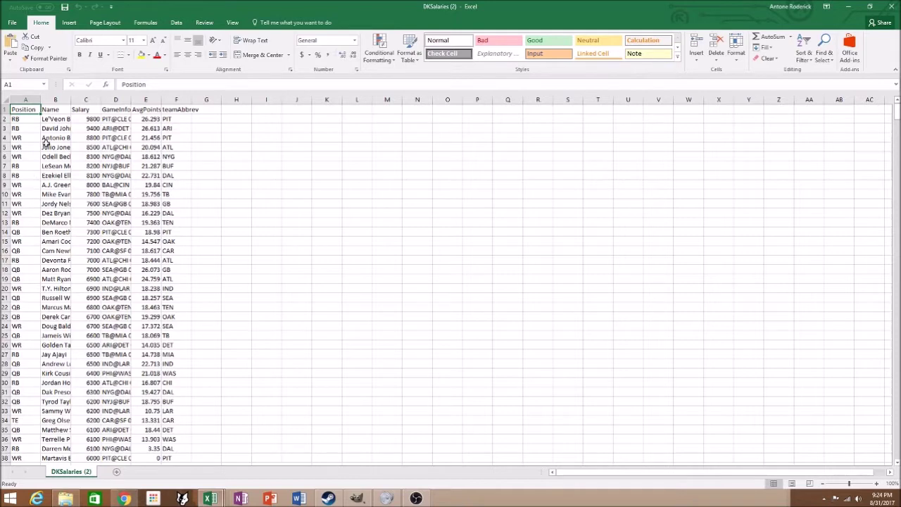
Step: Copy the Position, Name and Salary cells A1:C696 from the DKSalaries export in Excel into the Player Slate sheet starting at A1
left_click_drag(21, 110, 84, 177)
left_click_drag(90, 462, 84, 434)
left_click_drag(88, 466, 82, 439)
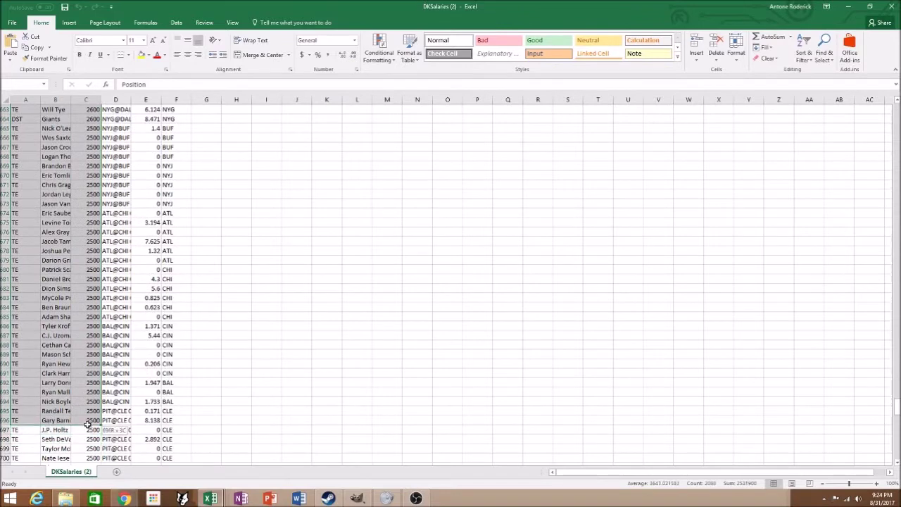
key("ctrl+c")
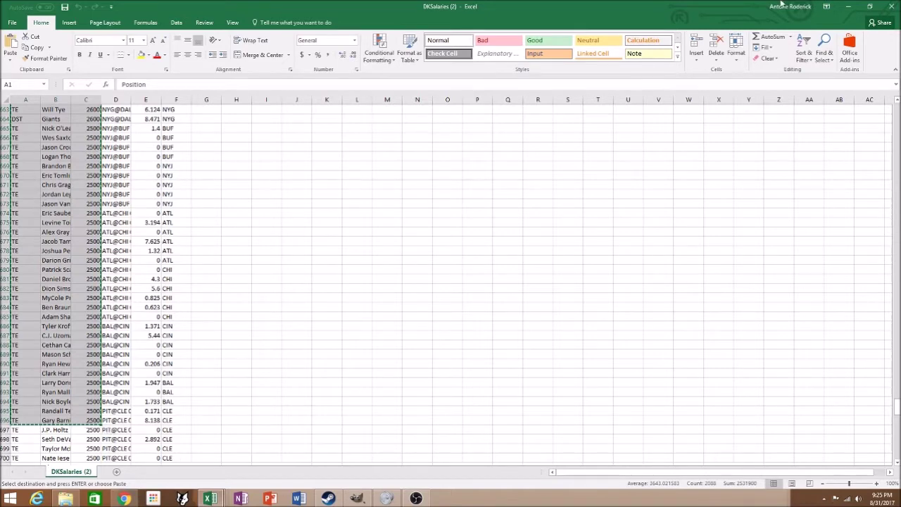
left_click(854, 7)
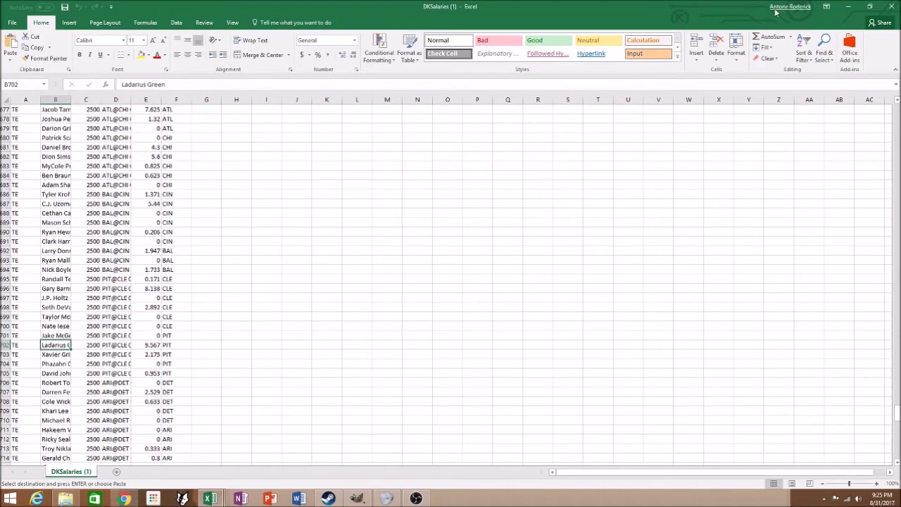
left_click(850, 6)
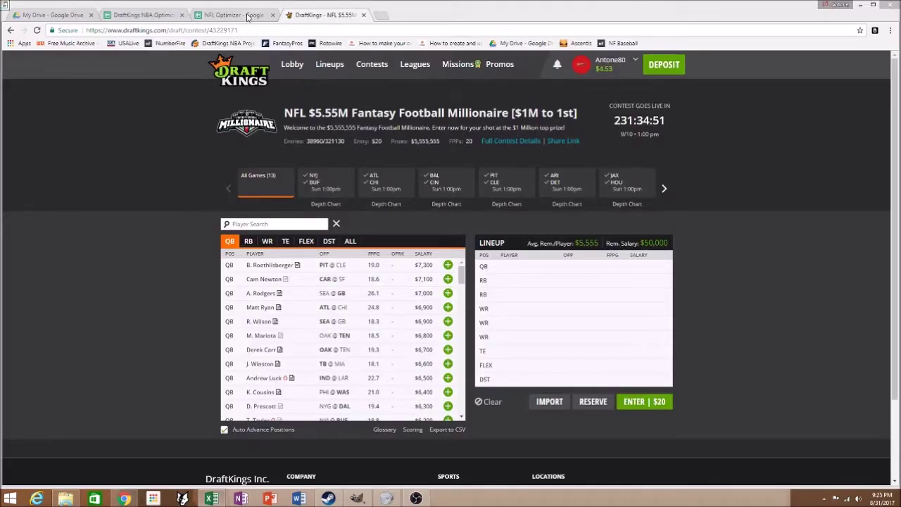
left_click(233, 14)
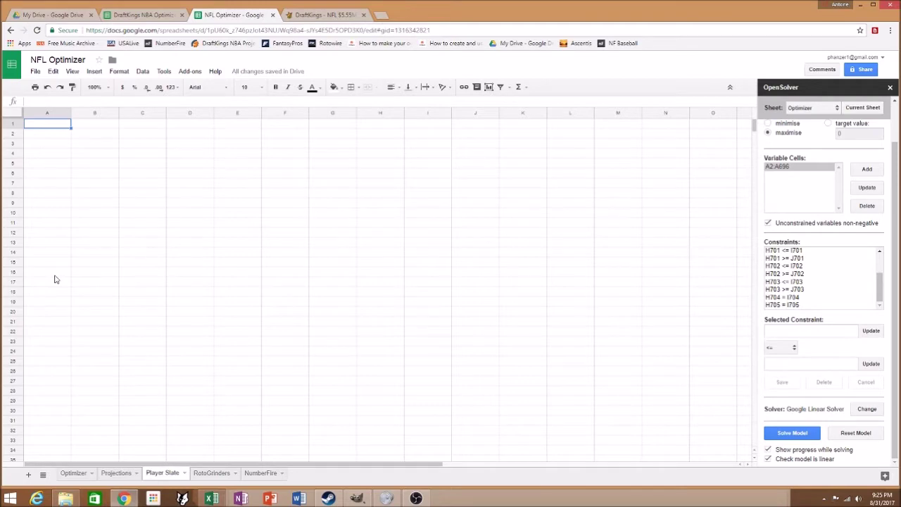
key("ctrl+v")
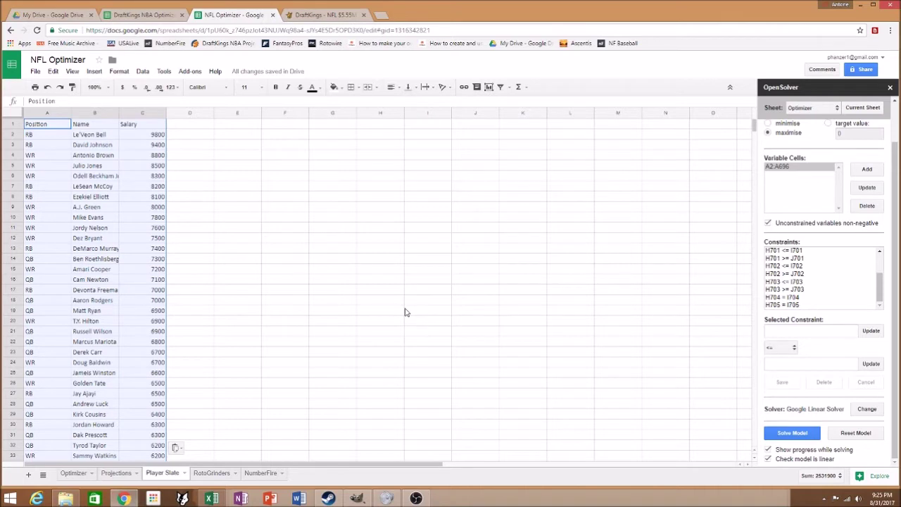
Step: Move the Name column ahead of the Position column on the Player Slate sheet
left_click(62, 209)
left_click(109, 113)
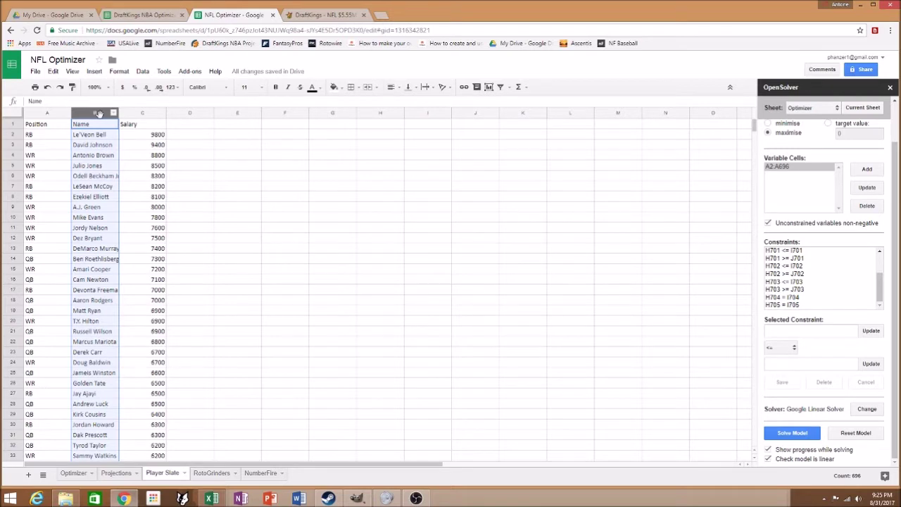
left_click_drag(97, 112, 47, 117)
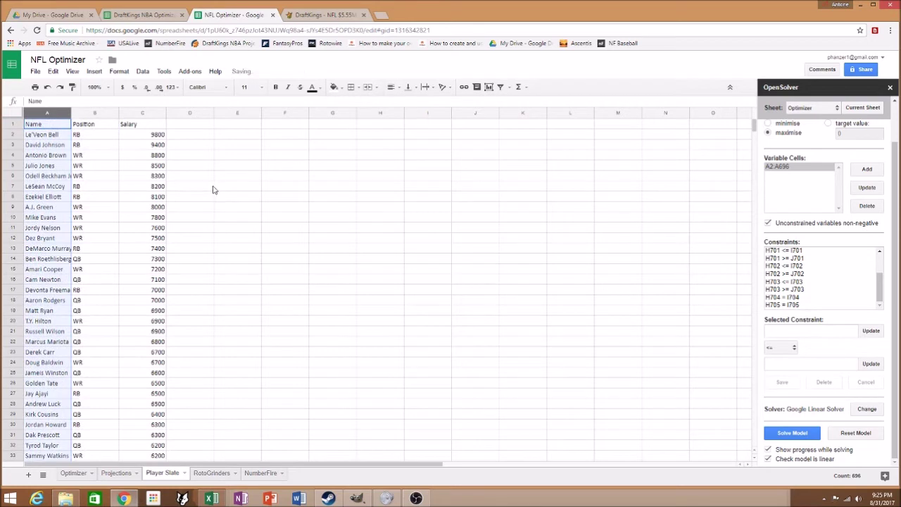
left_click(287, 265)
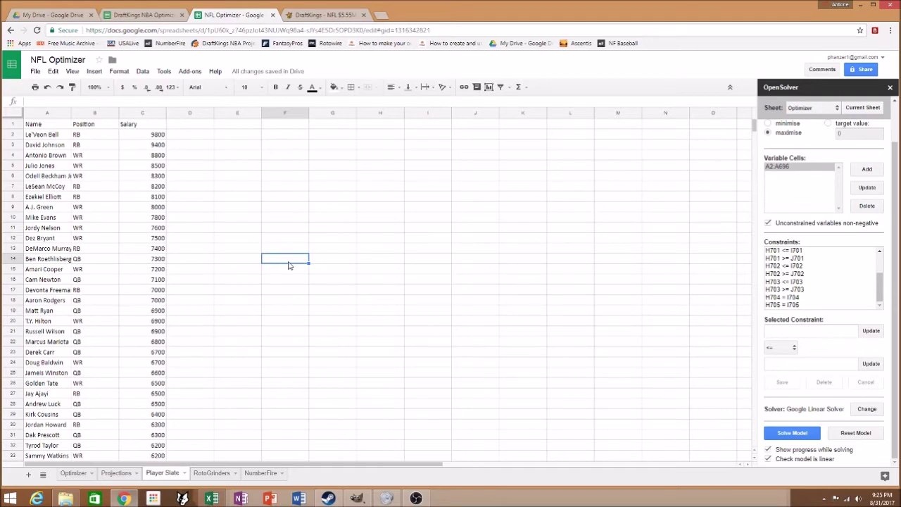
Step: Copy the Name, Position and Salary cells A1:C696 from Player Slate into the Projections sheet starting at A1
left_click(118, 473)
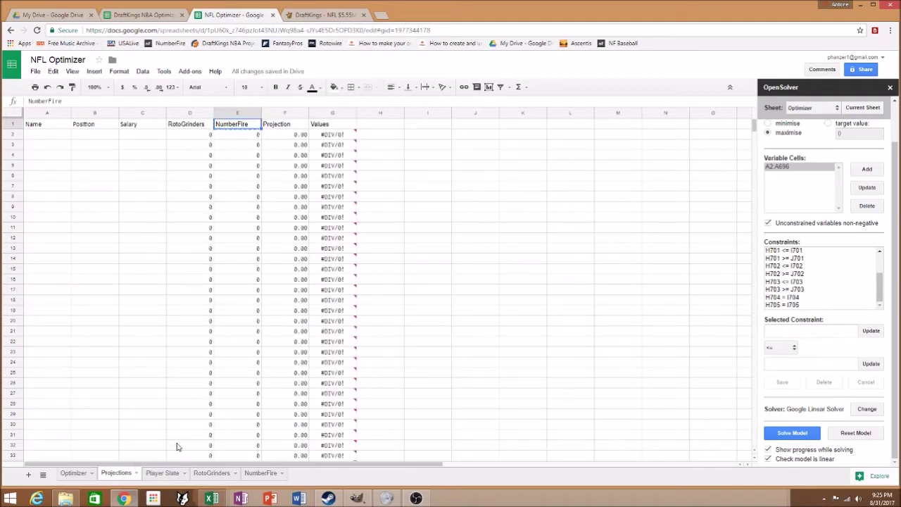
left_click(212, 474)
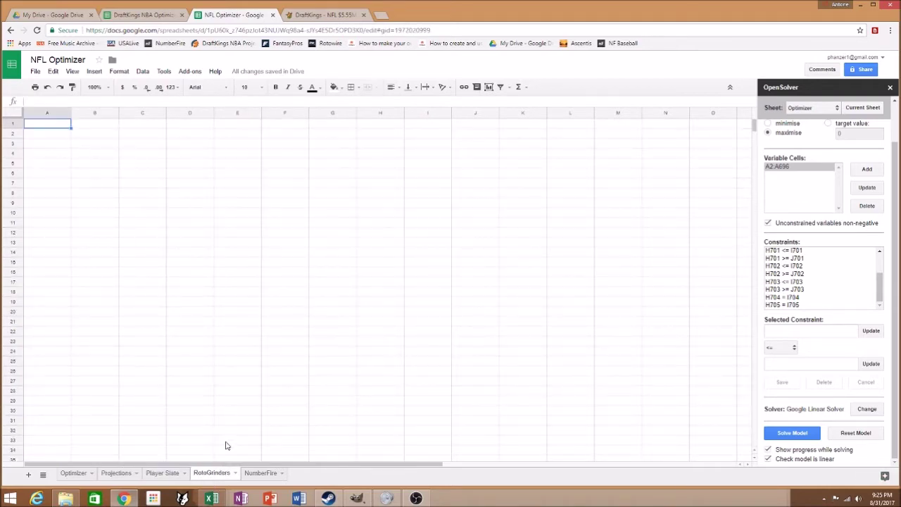
left_click(161, 474)
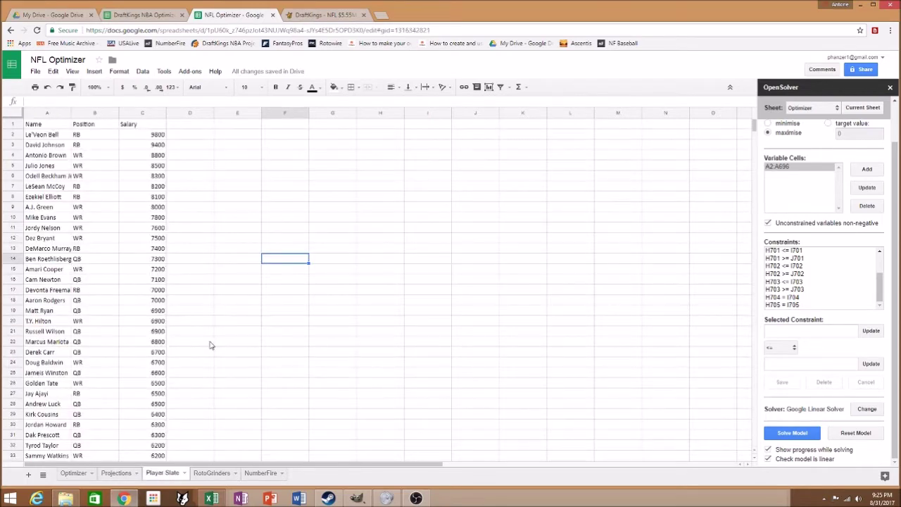
left_click_drag(37, 127, 163, 215)
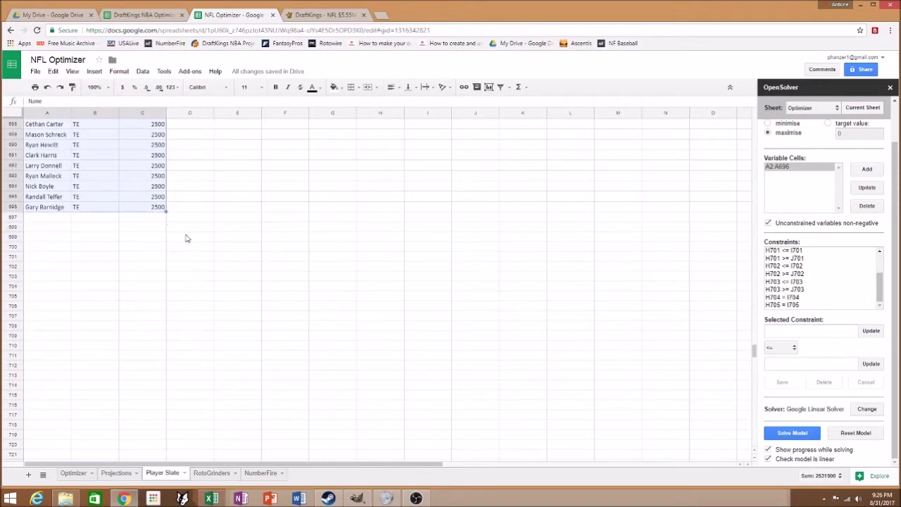
key("ctrl+c")
left_click(118, 475)
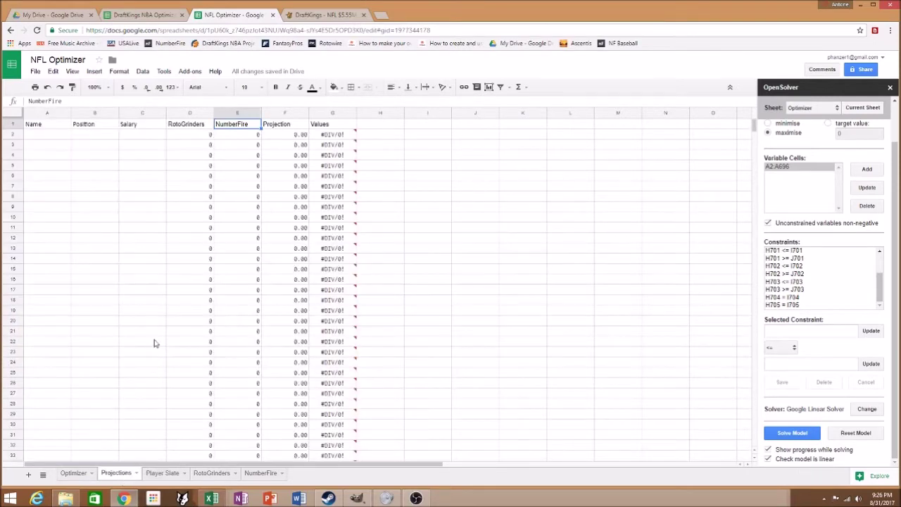
left_click(50, 125)
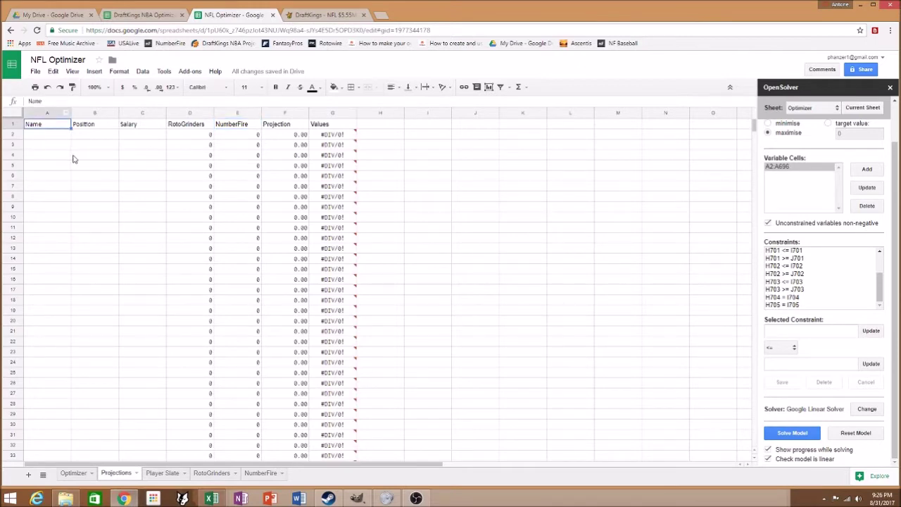
key("ctrl+v")
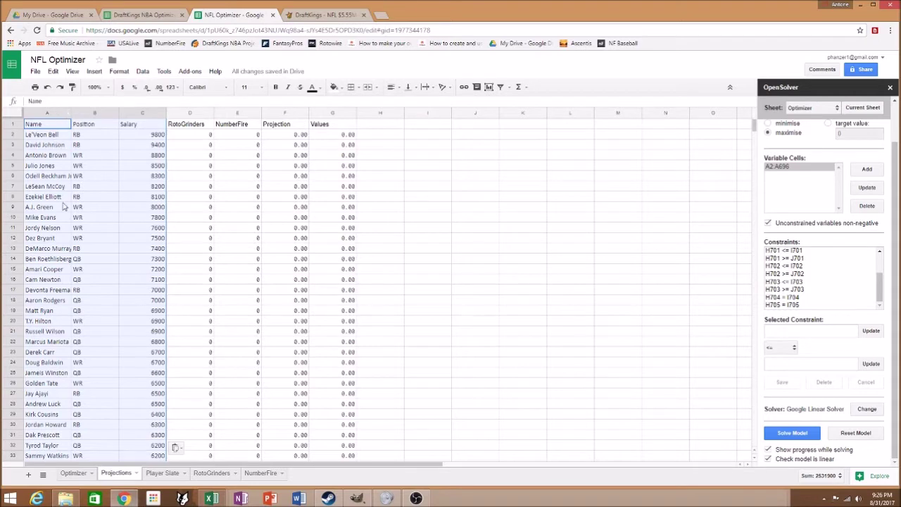
left_click(412, 269)
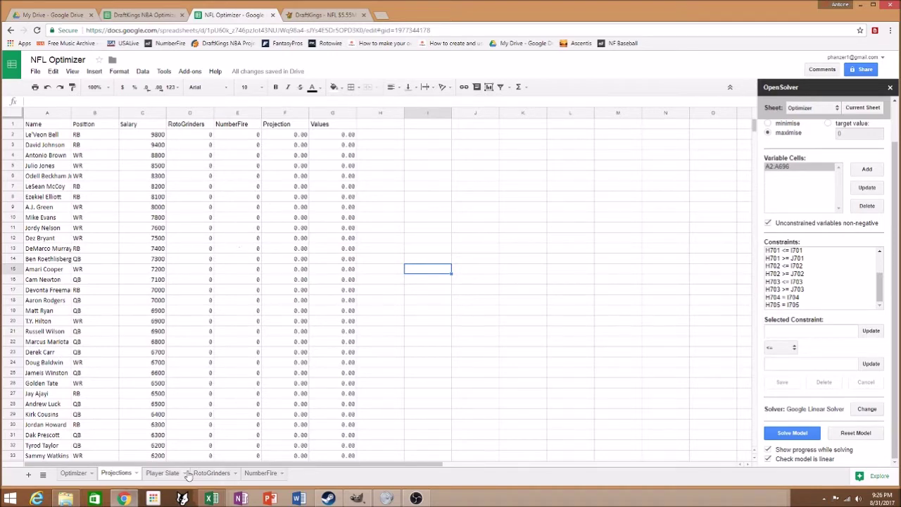
Step: Check the RotoGrinders and NumberFire sheets, and examine the RotoGrinders lookup formula in cell D2 of Projections
left_click(213, 473)
left_click(271, 473)
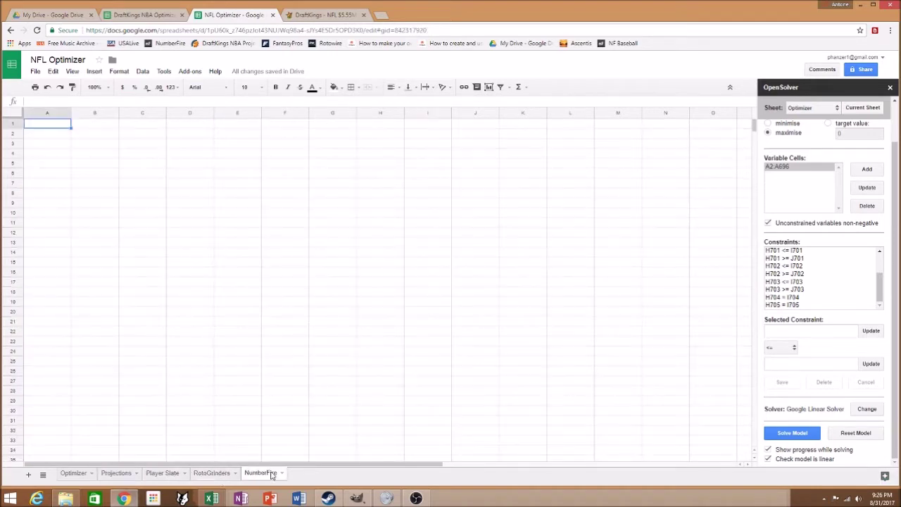
left_click(122, 473)
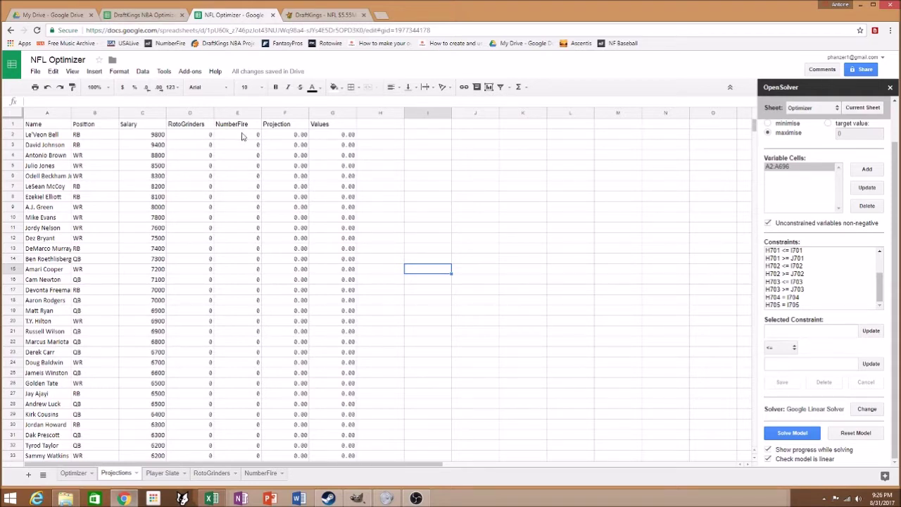
left_click(194, 135)
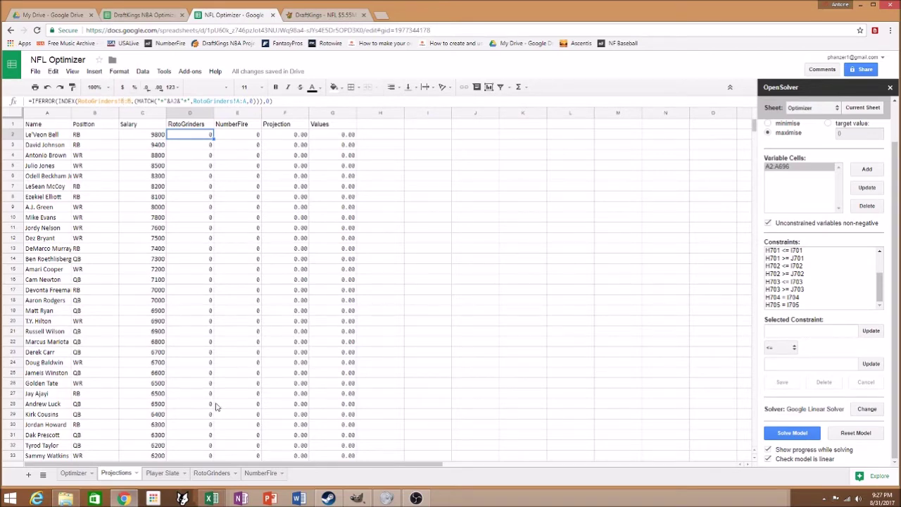
Step: Open the RotoGrinders DraftKings NFL projections page in place of the DraftKings contest page
left_click(211, 473)
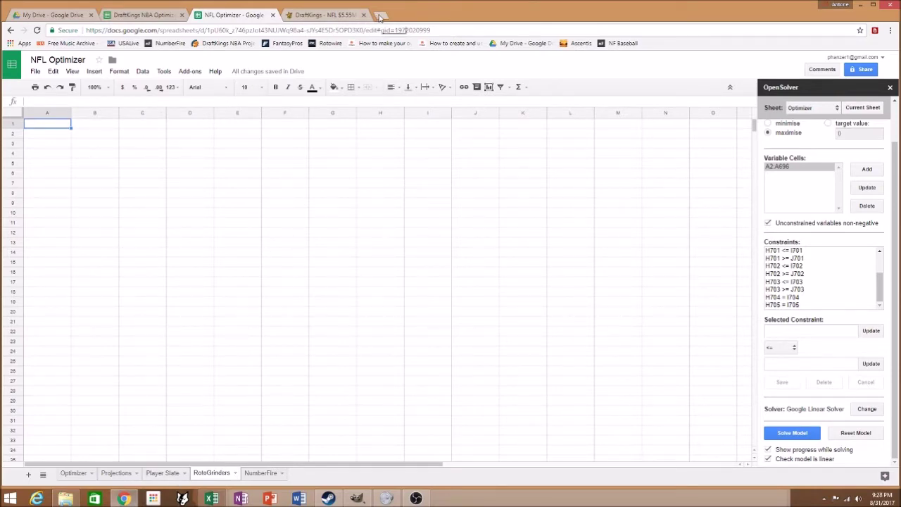
left_click(332, 19)
left_click(324, 31)
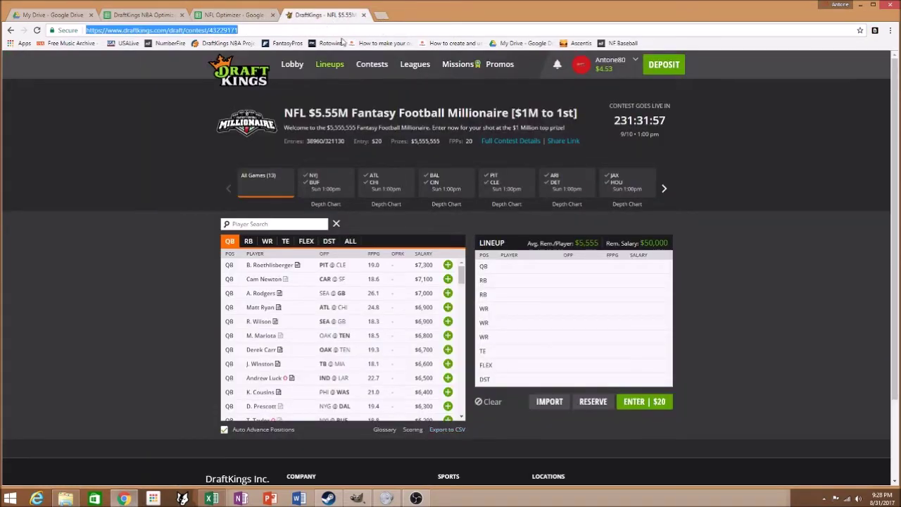
type("rotogrinders")
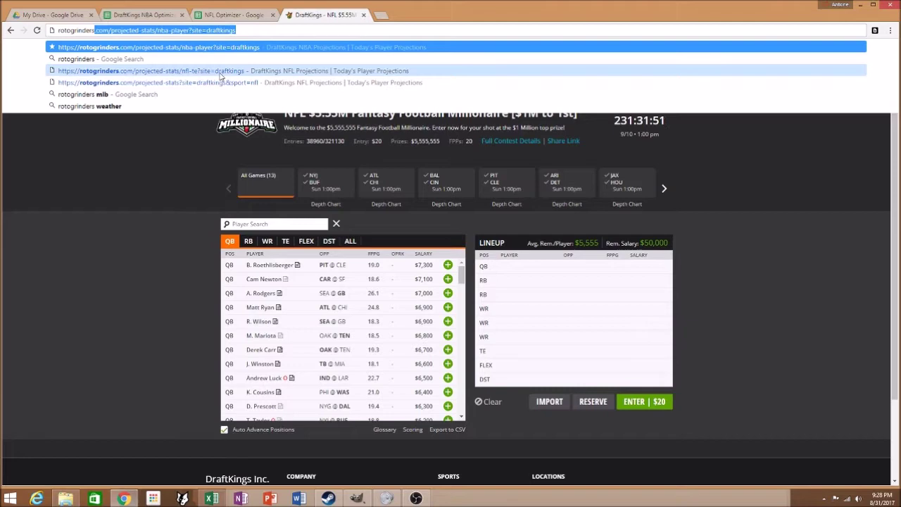
left_click(193, 83)
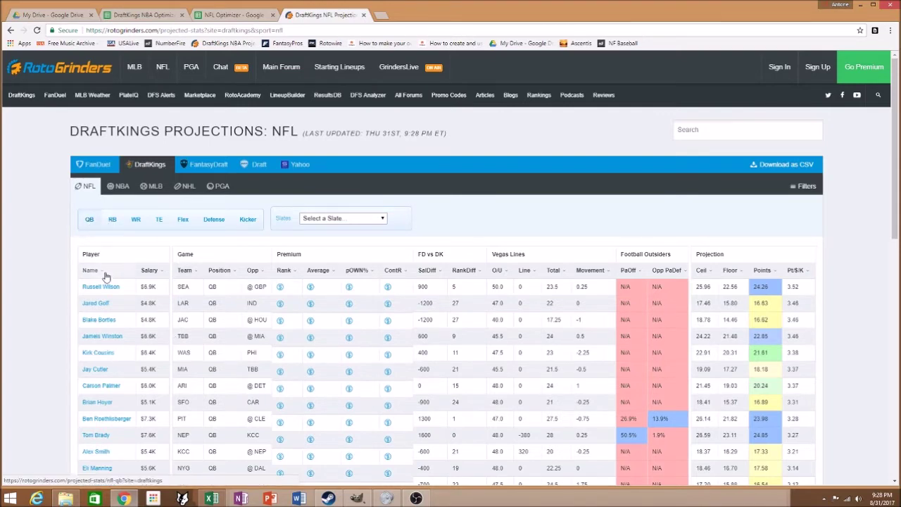
Step: Copy the quarterback Name column, header included, from the RotoGrinders page into the RotoGrinders sheet starting at A1
left_click_drag(82, 273, 110, 224)
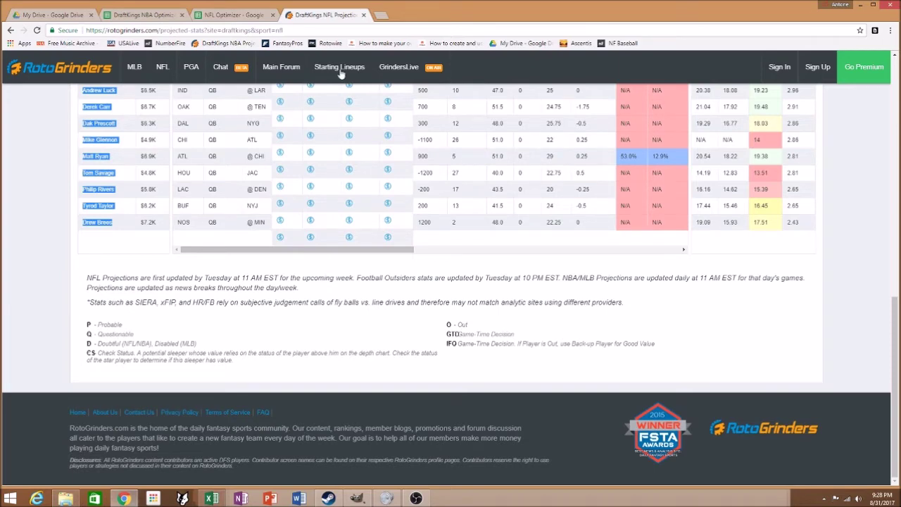
left_click(226, 17)
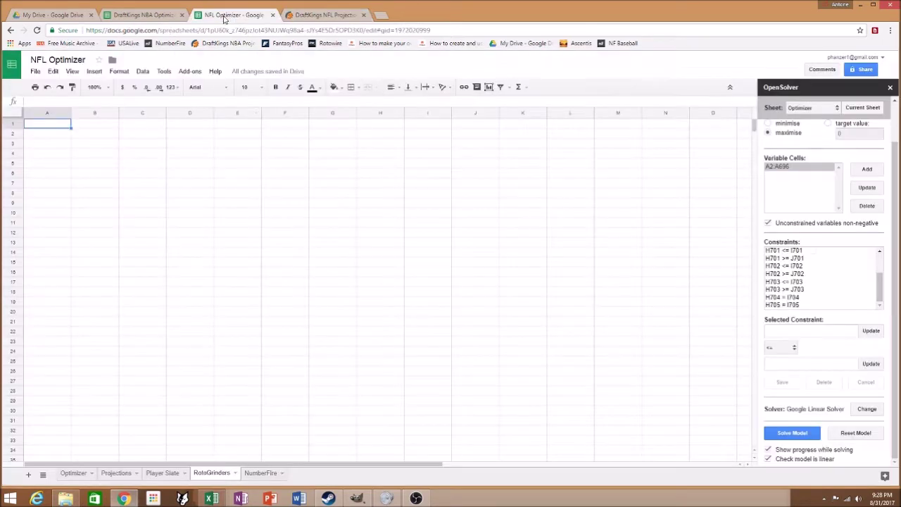
left_click(118, 473)
left_click(210, 473)
key("ctrl+v")
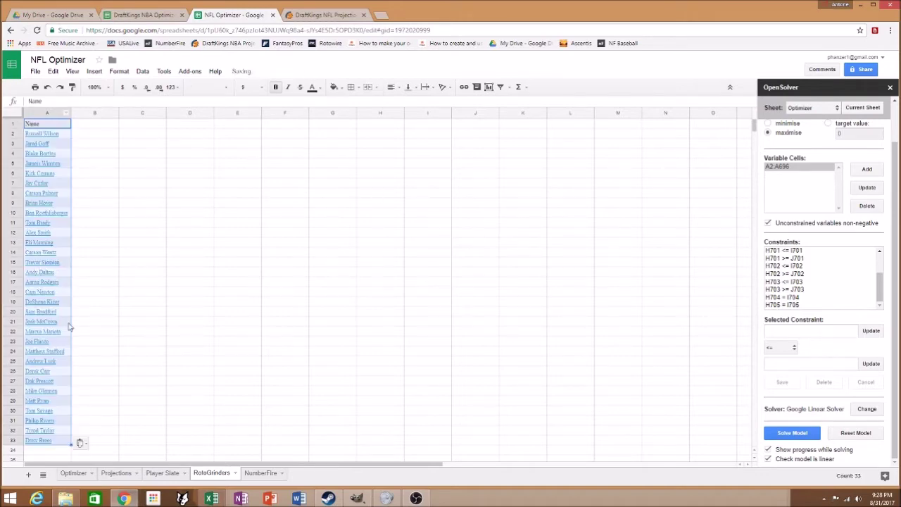
Step: Copy the quarterback Points column, header included, from the RotoGrinders page into the RotoGrinders sheet starting at B1
left_click(318, 14)
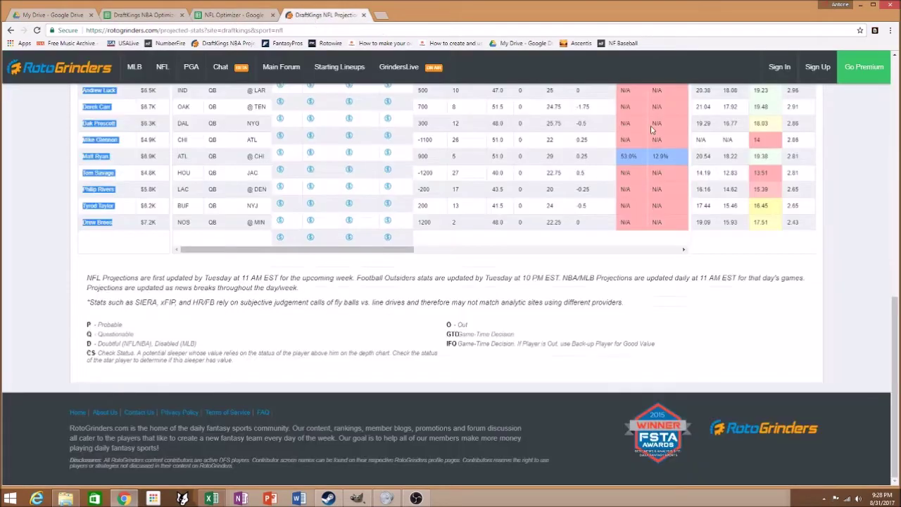
left_click_drag(894, 339, 885, 102)
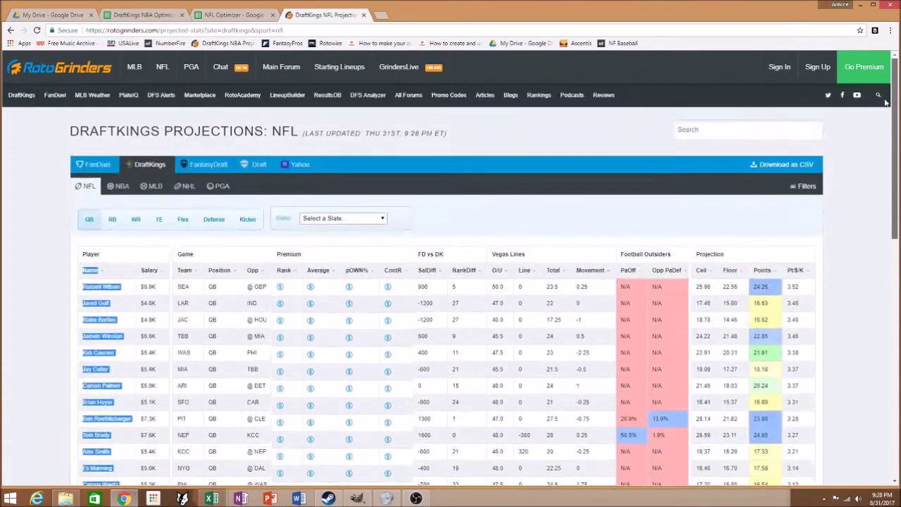
scroll(885, 102, "down", 1)
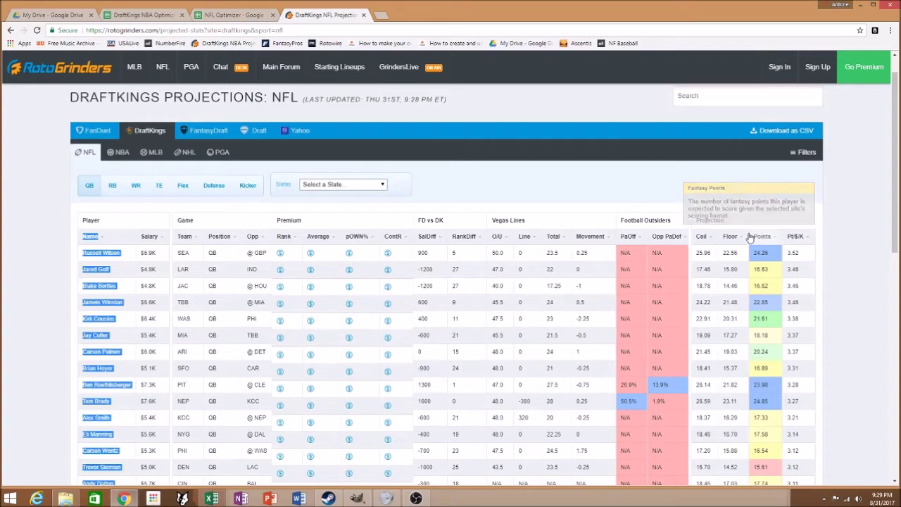
left_click_drag(755, 237, 772, 228)
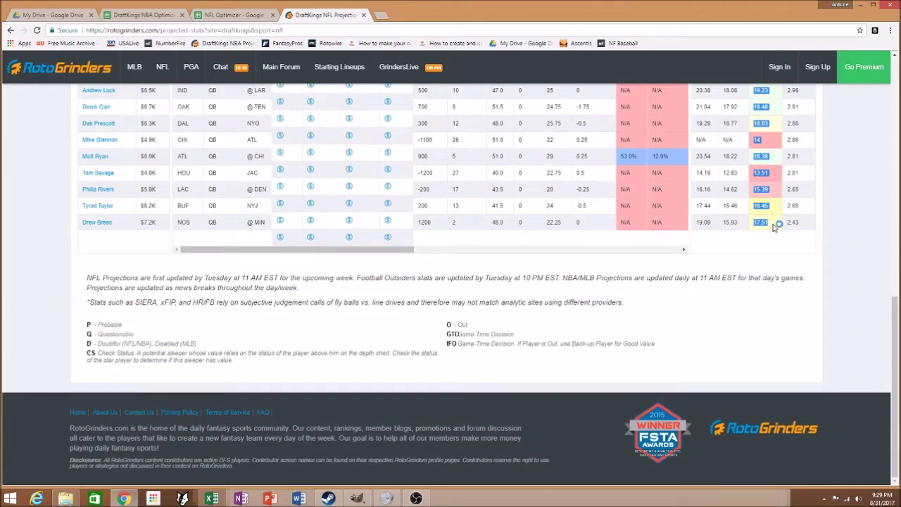
left_click(239, 15)
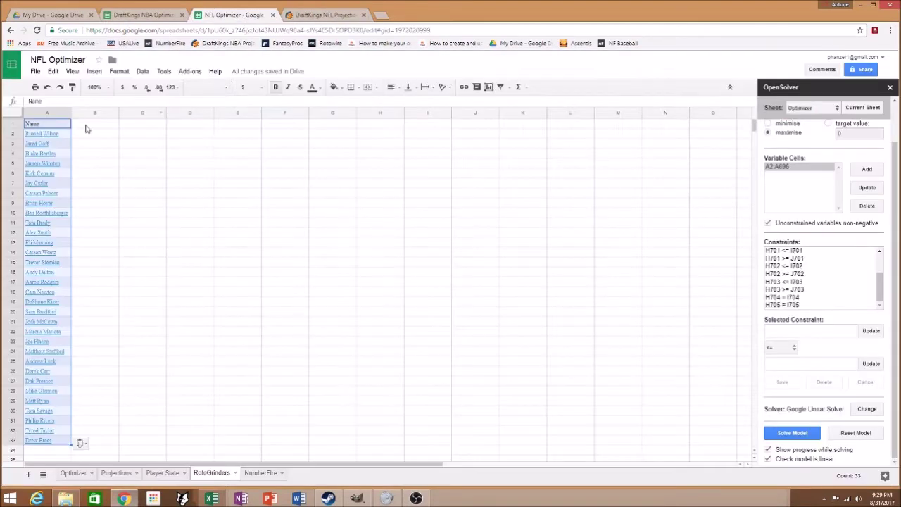
left_click(86, 127)
key("ctrl+v")
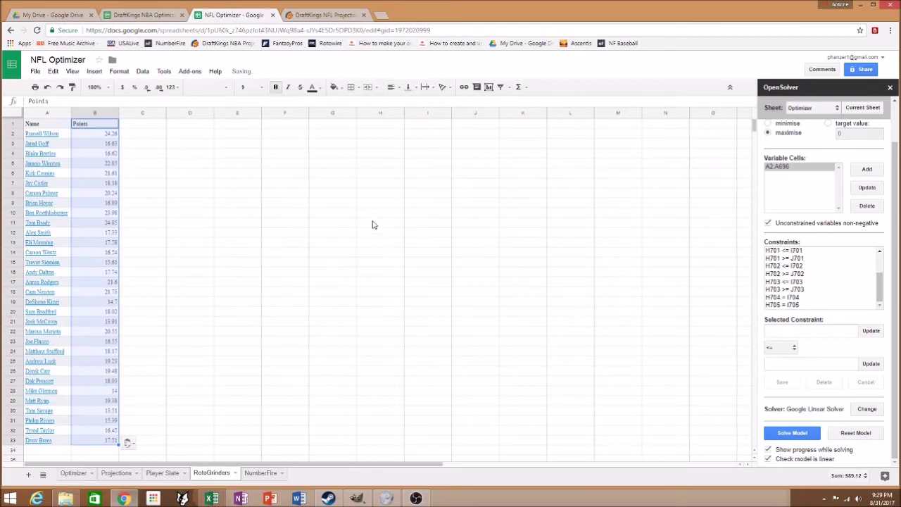
Step: View the running back and wide receiver projections on the RotoGrinders page
left_click(320, 15)
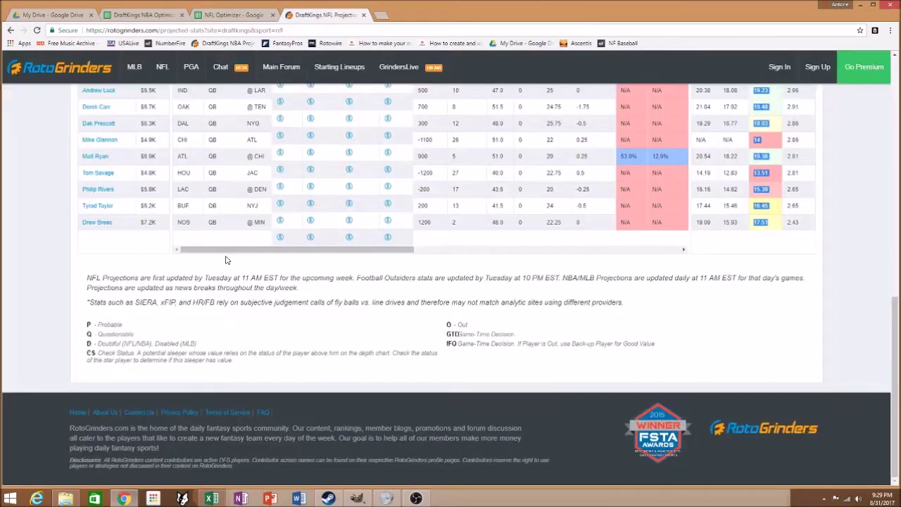
scroll(226, 260, "up", 10)
left_click(112, 220)
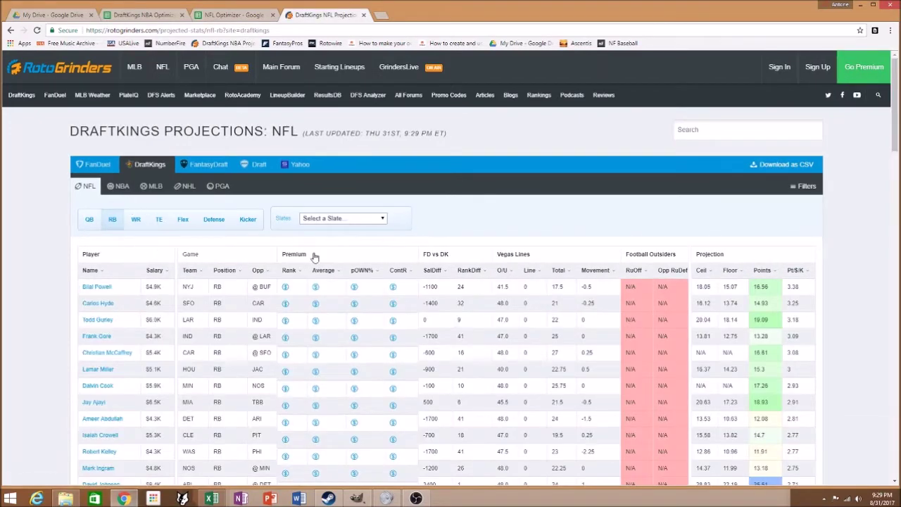
left_click(136, 222)
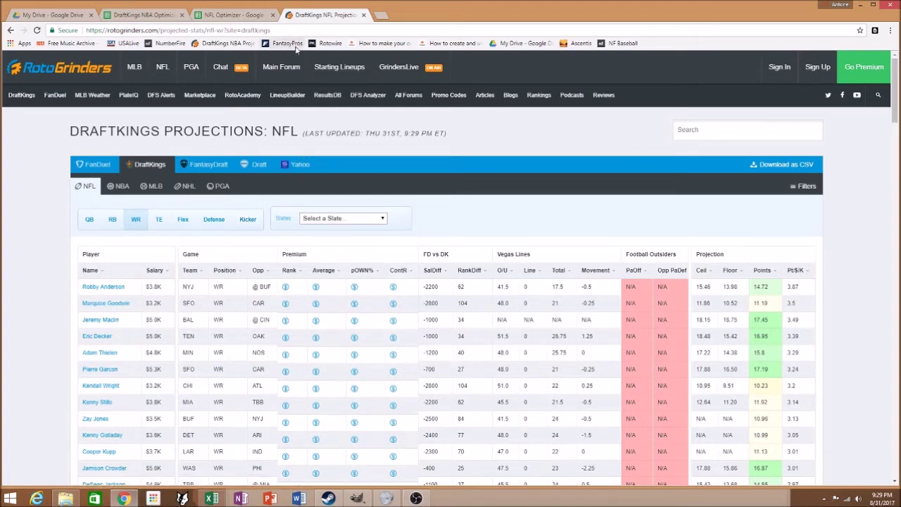
Step: Show the NumberFire sheet, and open numberFire's NFL Week 1 Fantasy PPR Projections in place of the RotoGrinders page
left_click(221, 16)
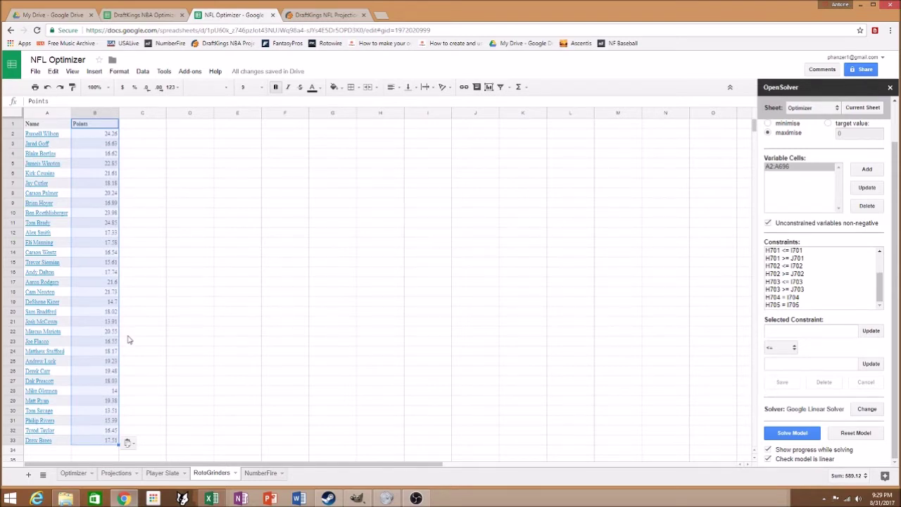
left_click(262, 474)
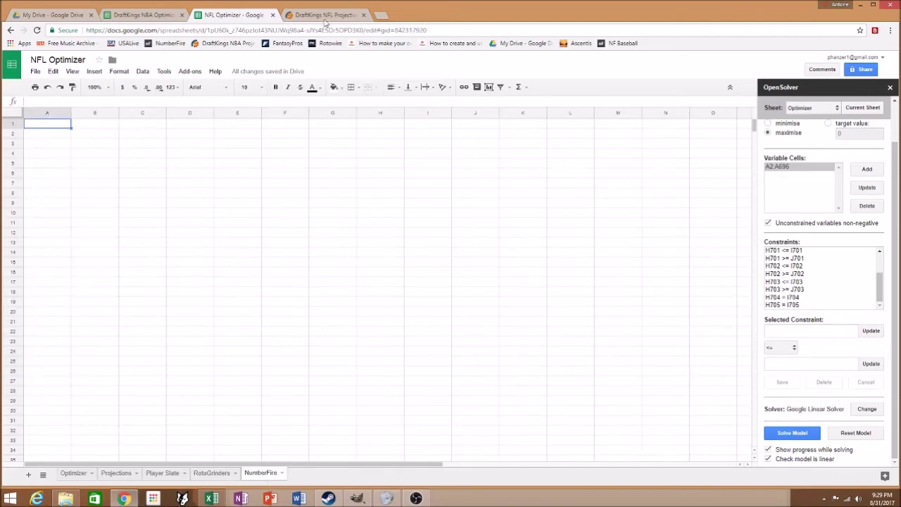
left_click(326, 15)
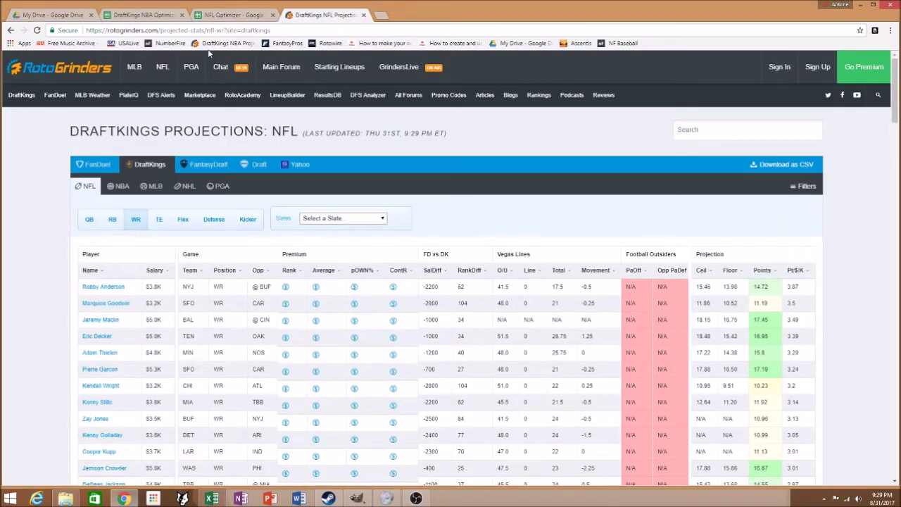
left_click(169, 43)
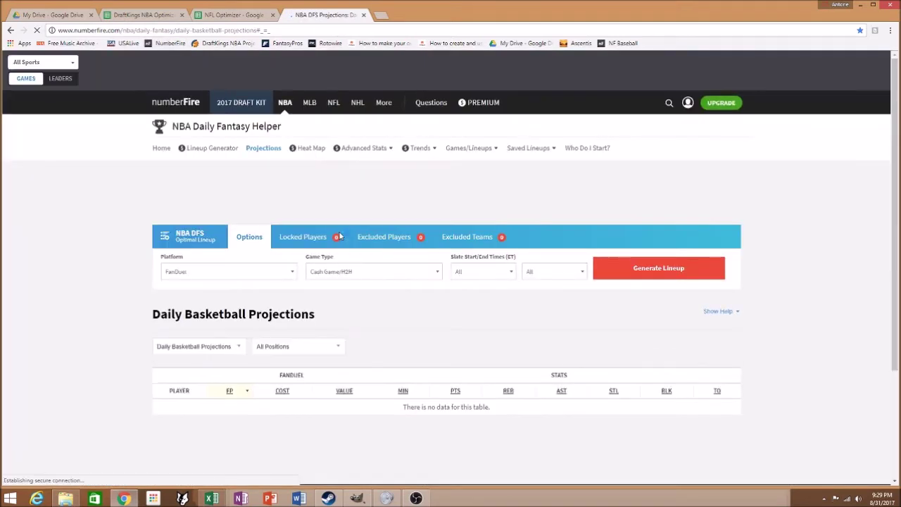
mouse_move(312, 104)
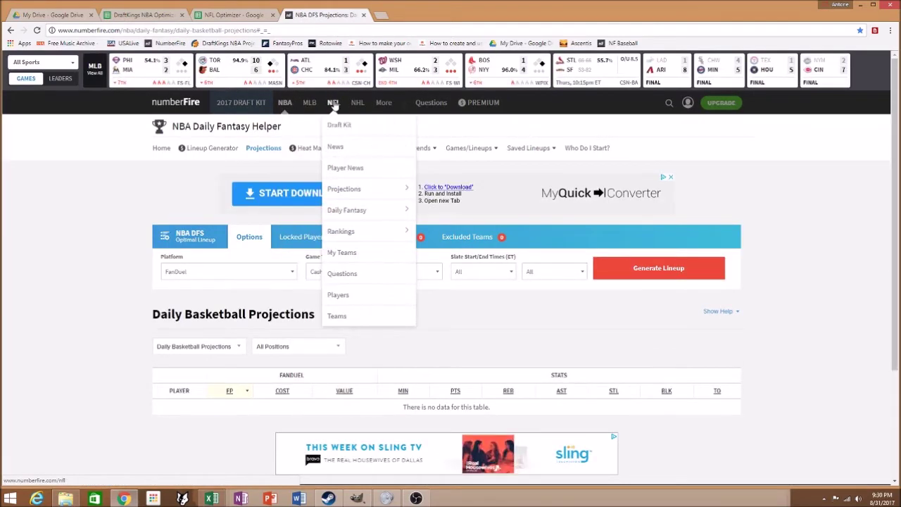
mouse_move(374, 193)
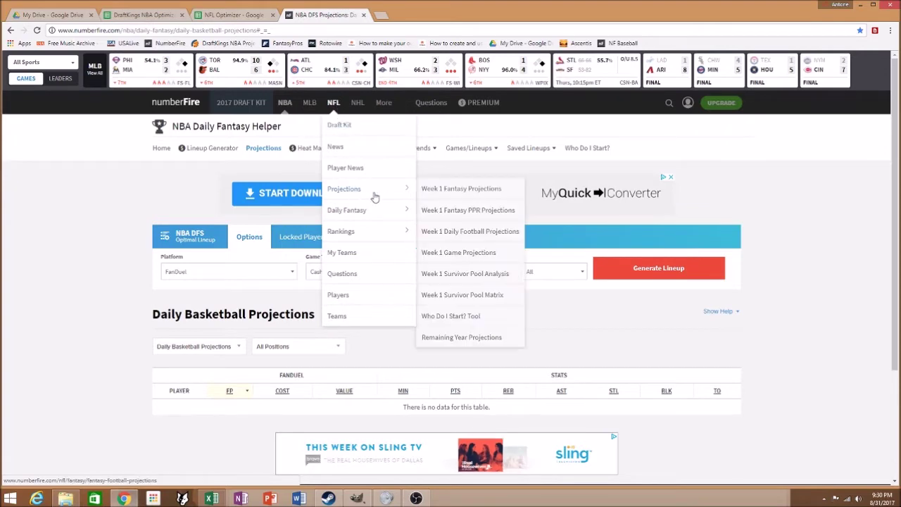
left_click(471, 214)
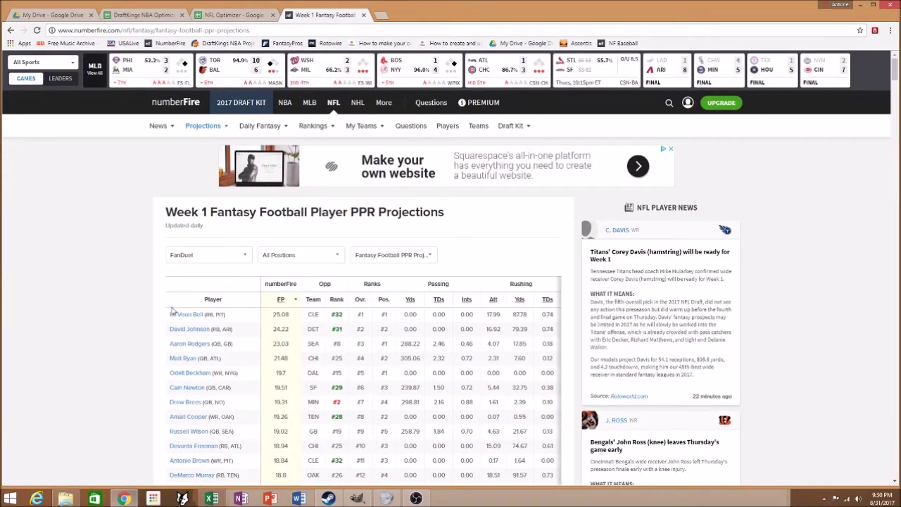
Step: Copy the names of the players ranked #1 to #231 on numberFire into the NumberFire sheet at A1, and fit column A's width
left_click_drag(166, 319, 216, 458)
left_click(156, 325)
left_click_drag(169, 318, 235, 484)
scroll(352, 303, "down", 19)
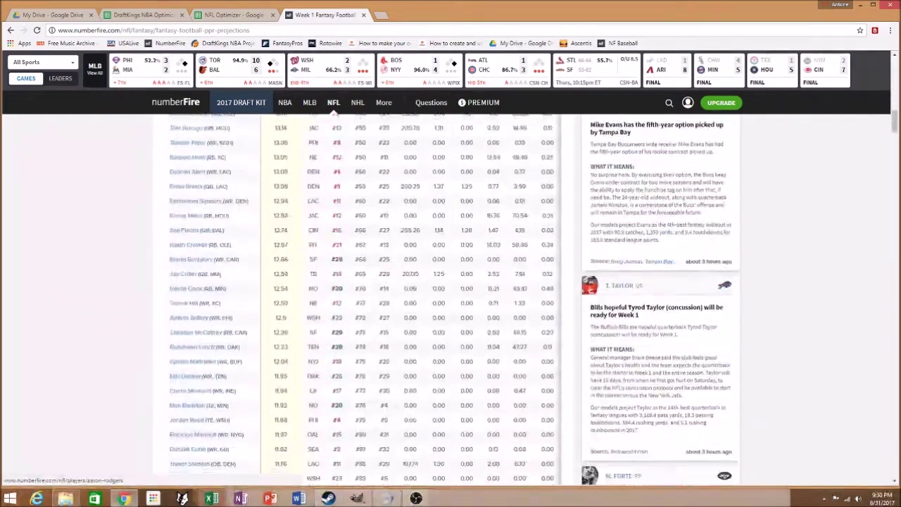
scroll(352, 302, "down", 17)
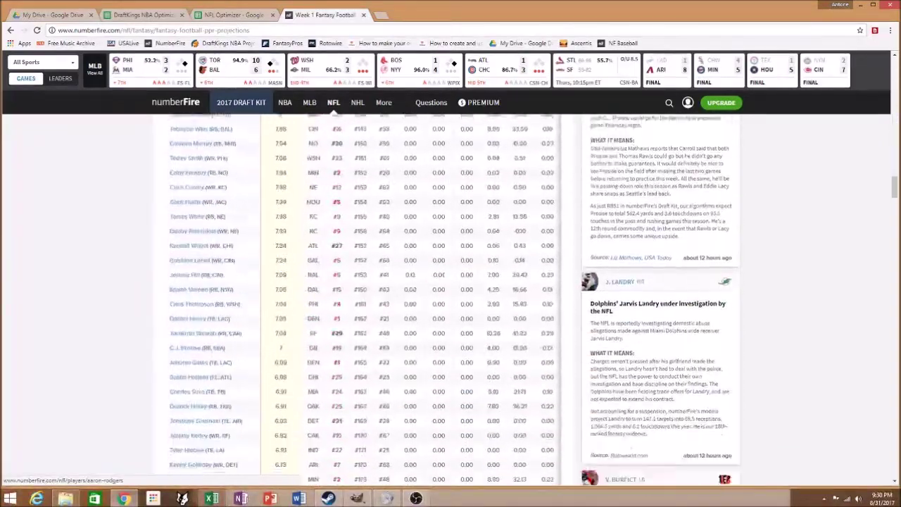
scroll(240, 410, "down", 8)
left_click(239, 409, "shift")
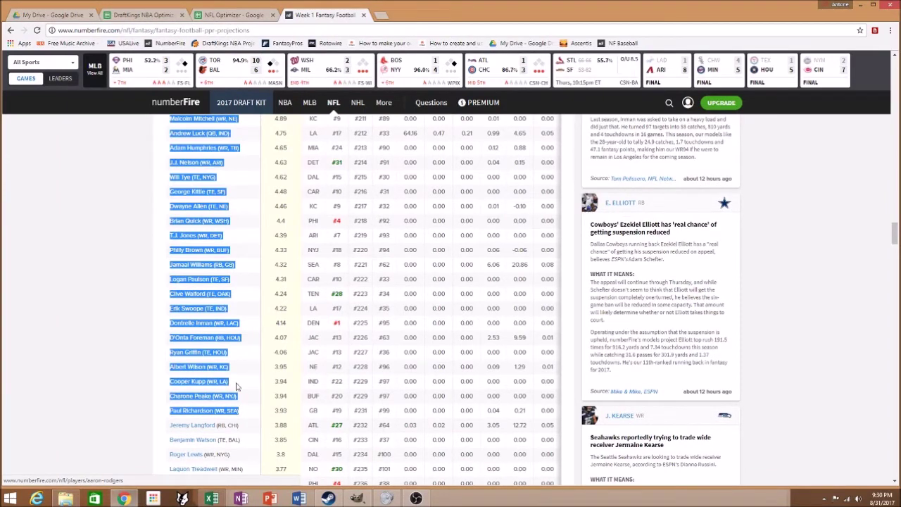
left_click(226, 14)
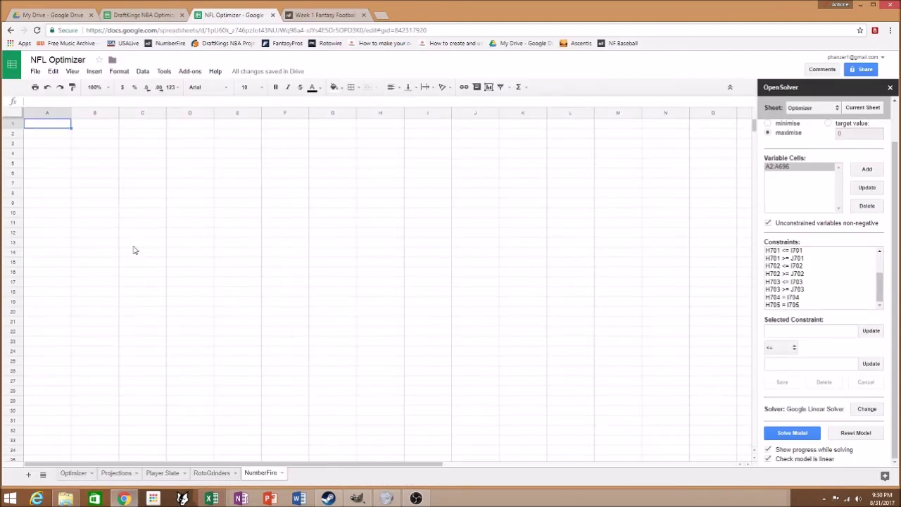
key("ctrl+v")
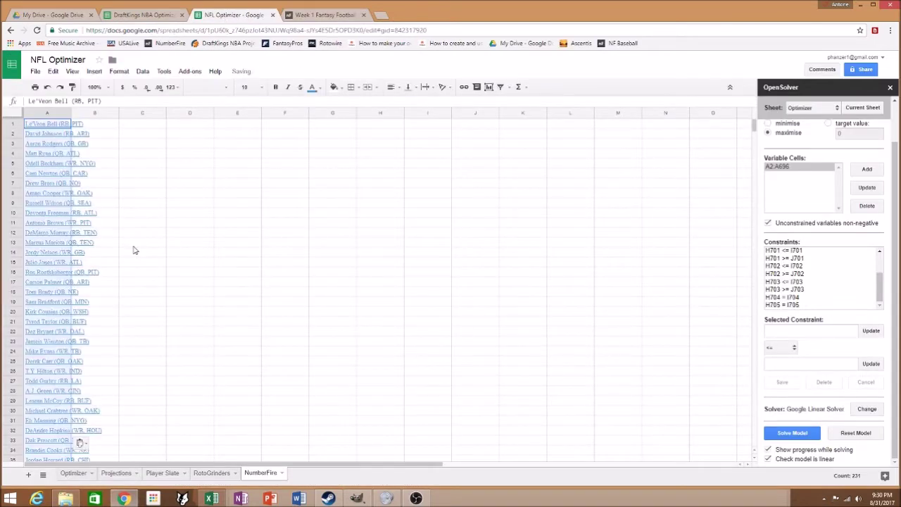
double_click(69, 113)
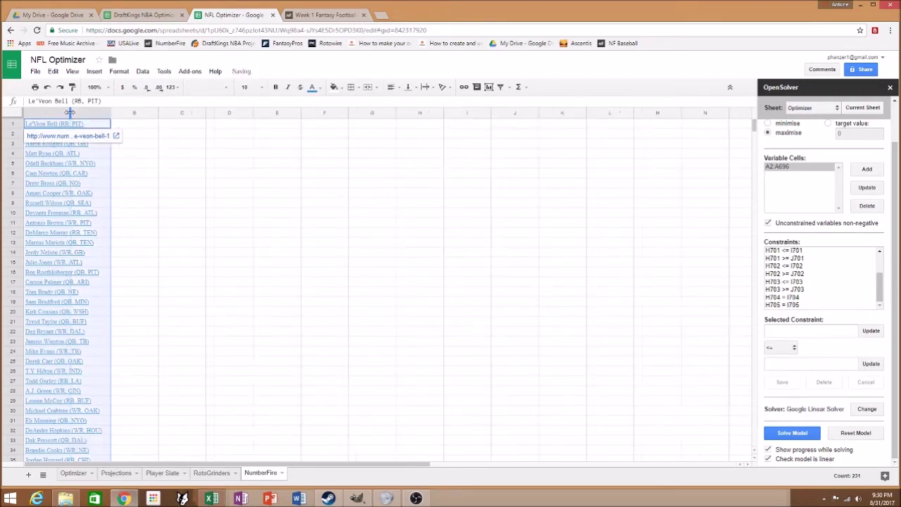
left_click(183, 203)
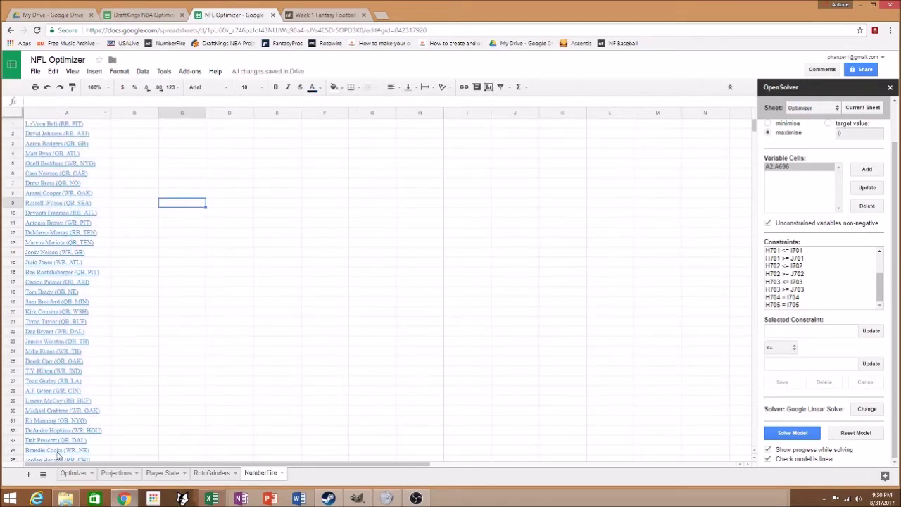
Step: Return to the top of the projections table on the numberFire page
left_click(317, 20)
left_click_drag(895, 237, 895, 71)
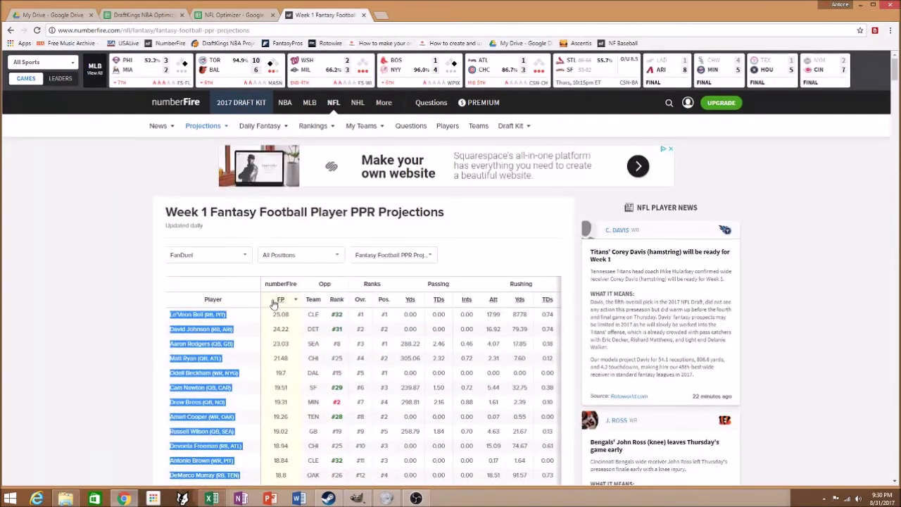
left_click_drag(268, 302, 395, 443)
left_click(229, 290)
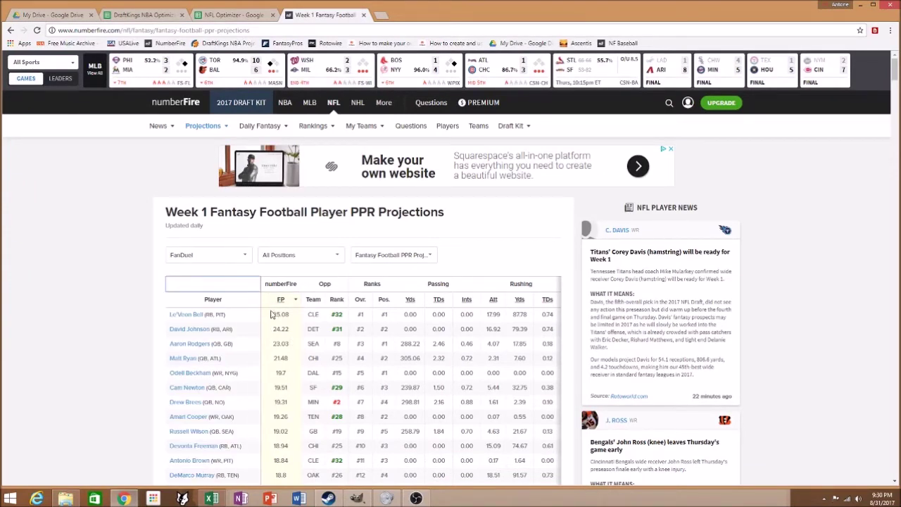
left_click_drag(265, 324, 265, 315)
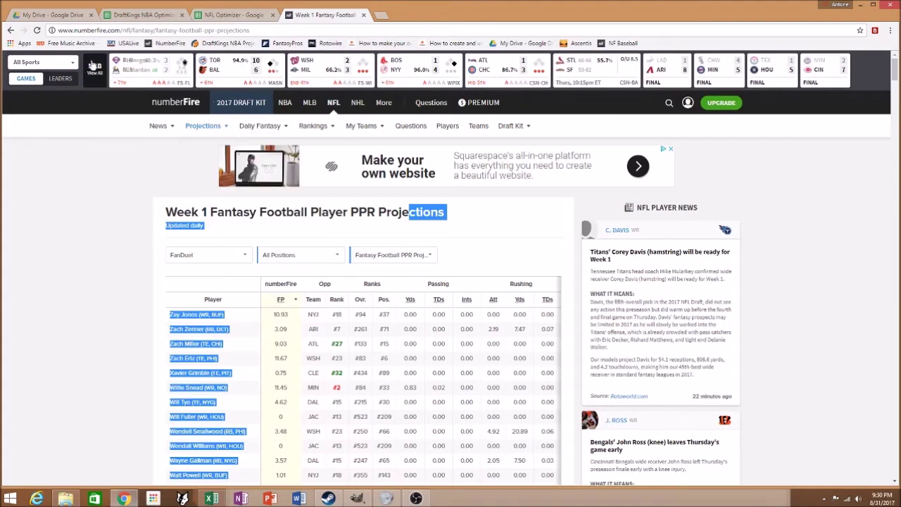
left_click(37, 30)
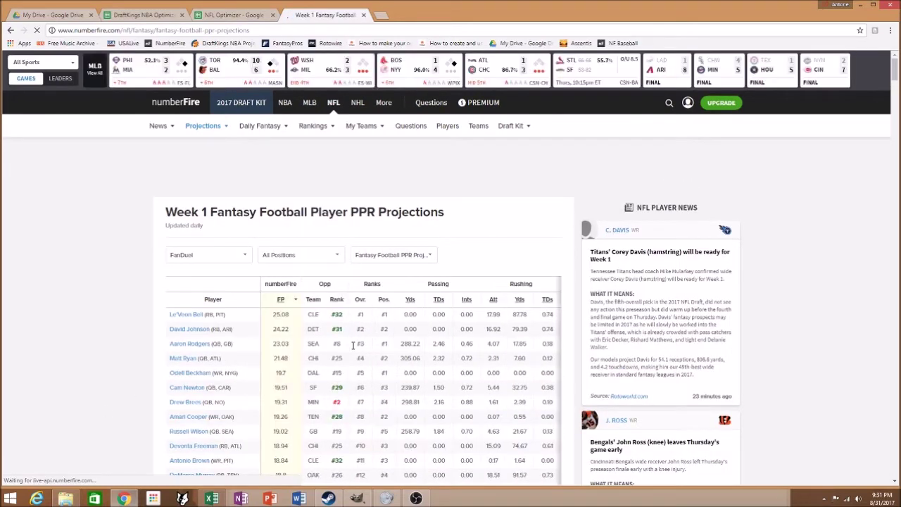
Step: Copy the FP column and all following stat columns, from the first row through Roger Lewis, into the NumberFire sheet starting at B1
left_click_drag(275, 319, 532, 406)
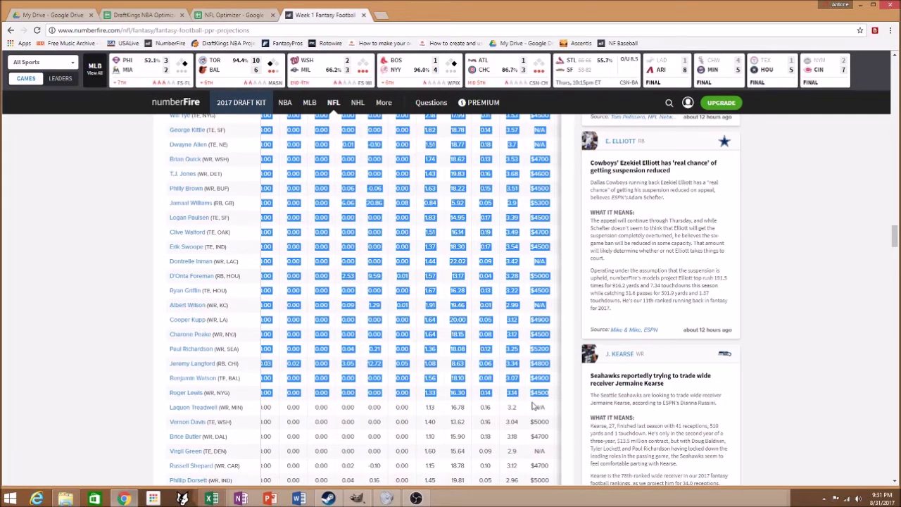
left_click(253, 15)
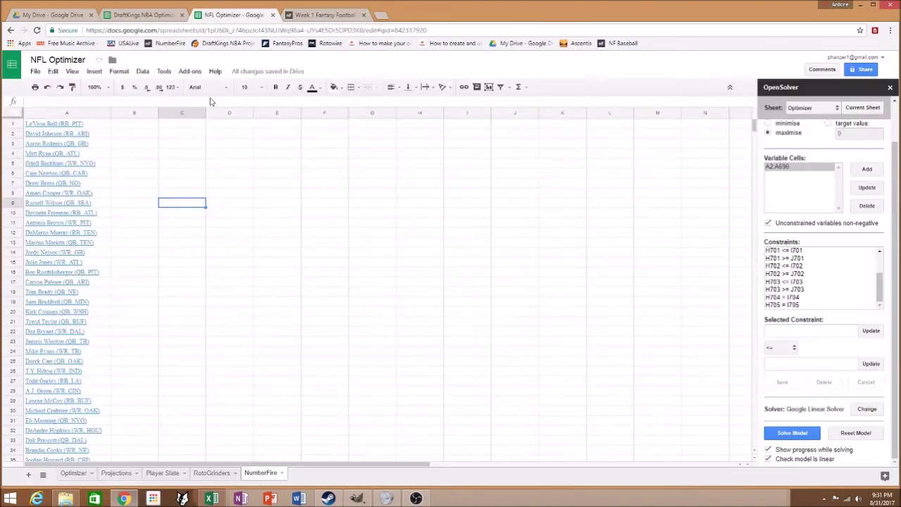
left_click(134, 125)
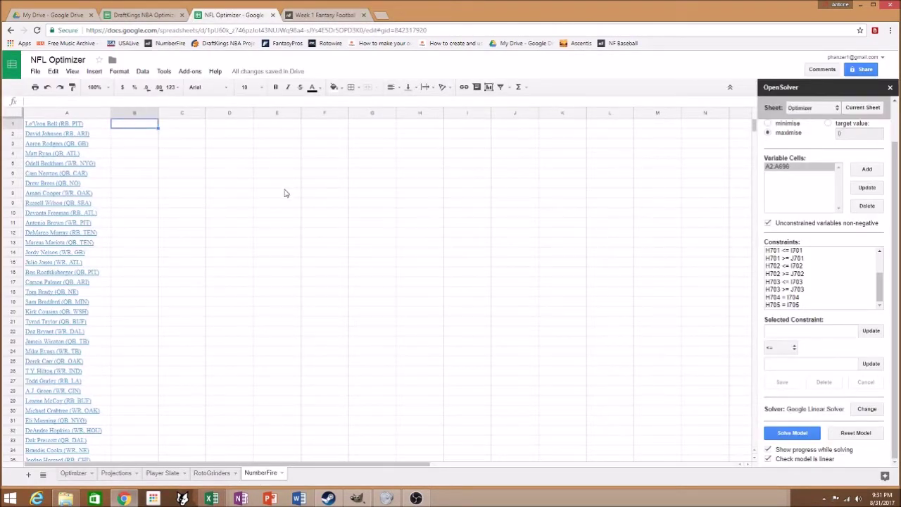
key("ctrl+v")
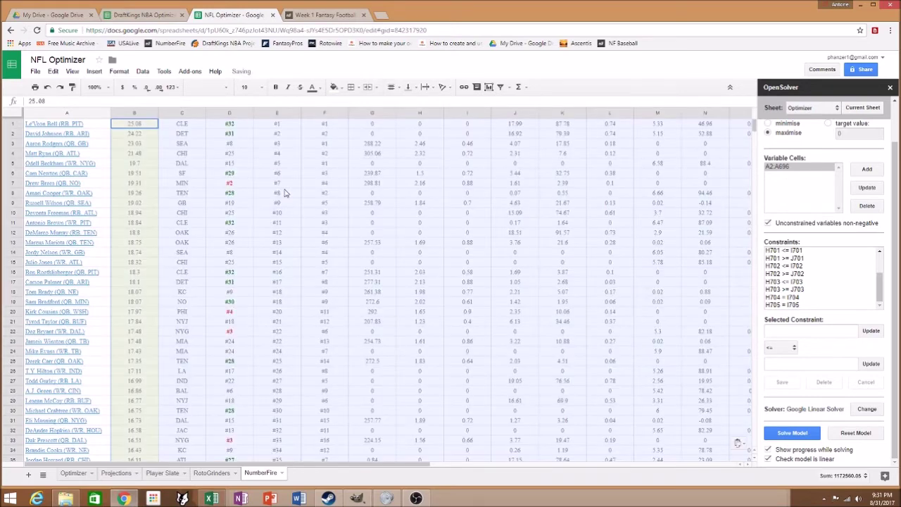
left_click(277, 192)
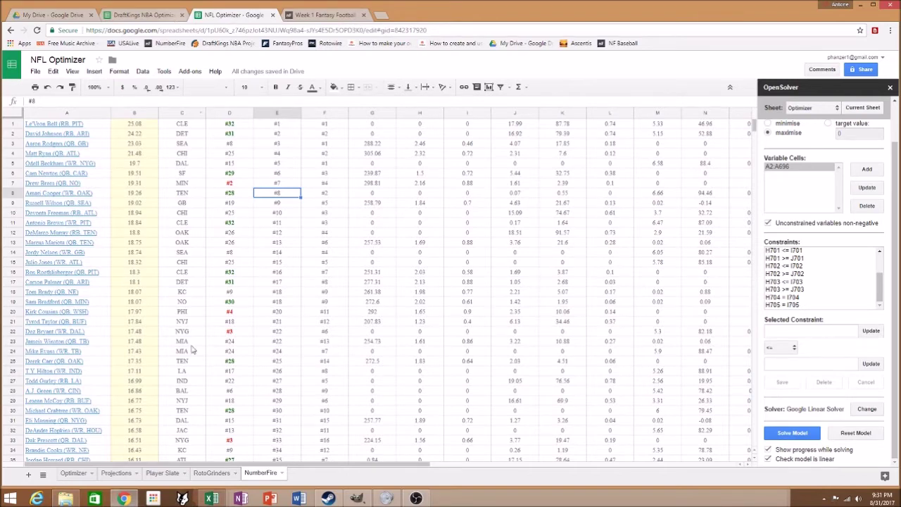
Step: Check the lookup columns of the Projections sheet against the names and points in the RotoGrinders sheet
left_click(114, 472)
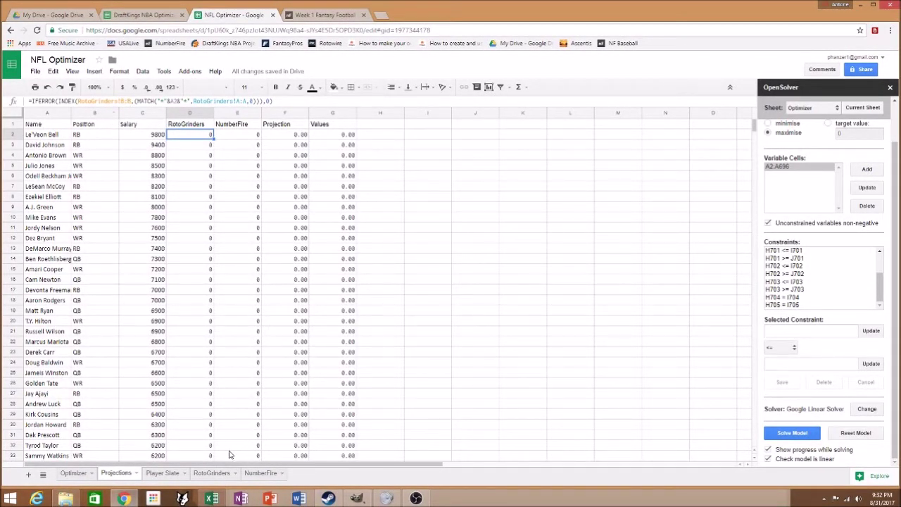
left_click(211, 473)
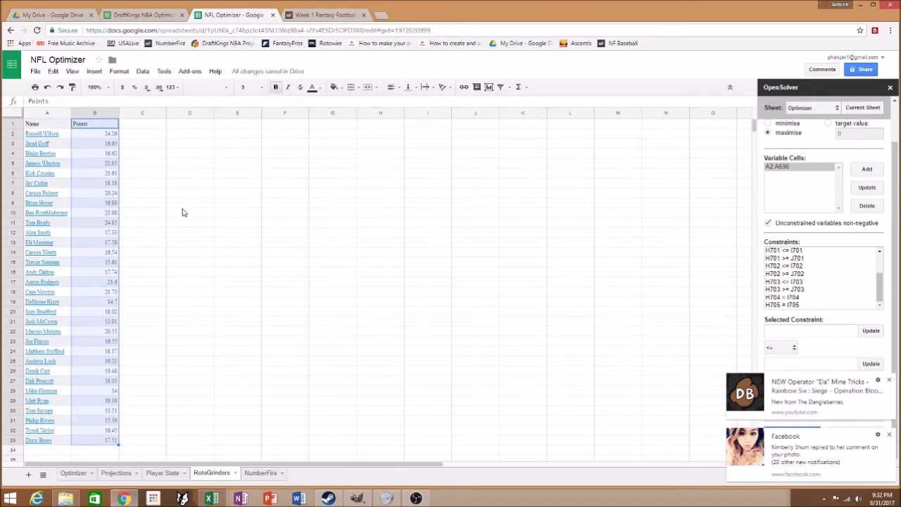
left_click(116, 473)
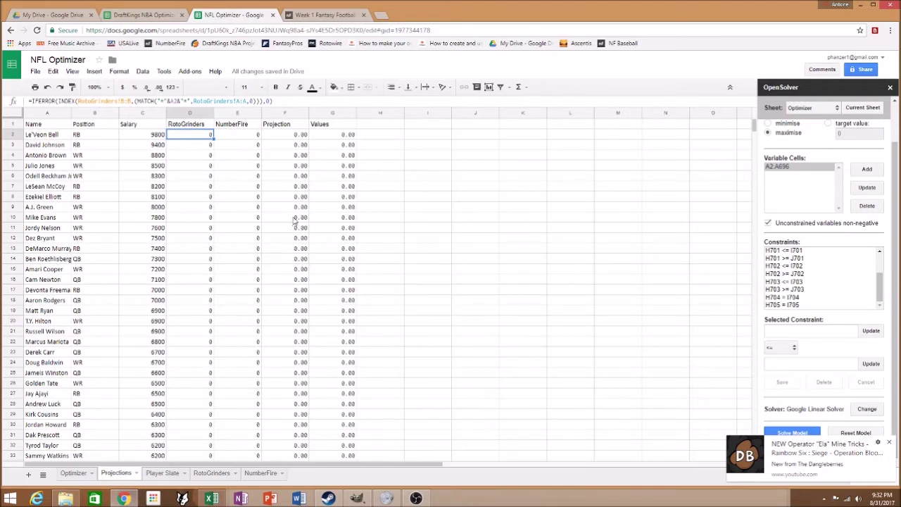
Step: Compare the NumberFire lookup formula in E2 of the Projections sheet with the names and points in the NumberFire sheet
left_click(266, 475)
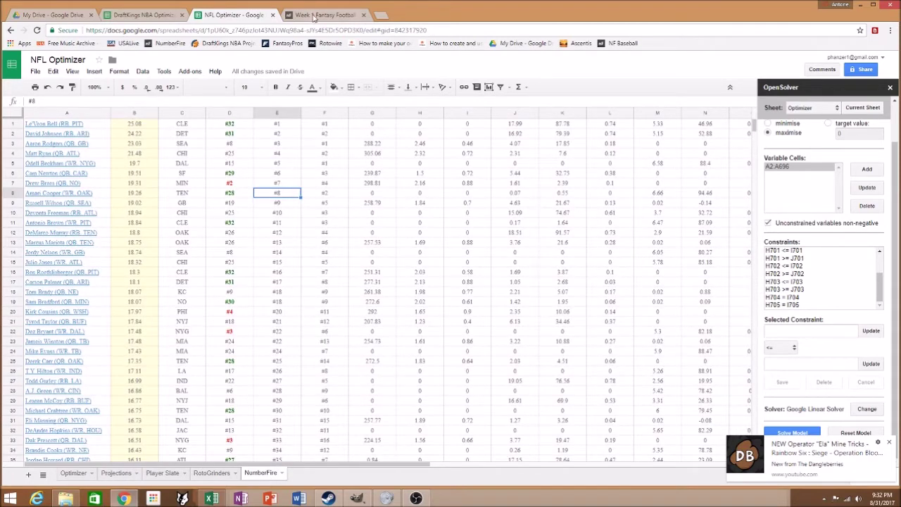
left_click(117, 472)
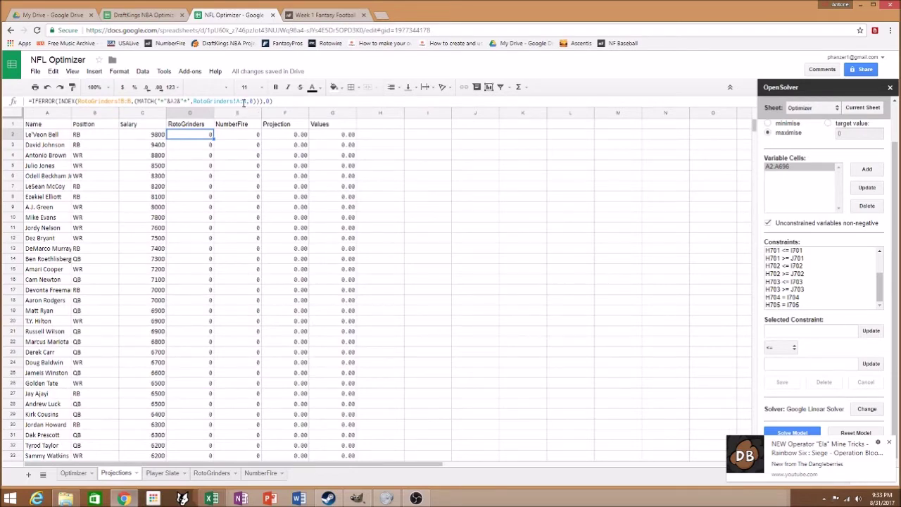
type("0")
left_click(238, 135)
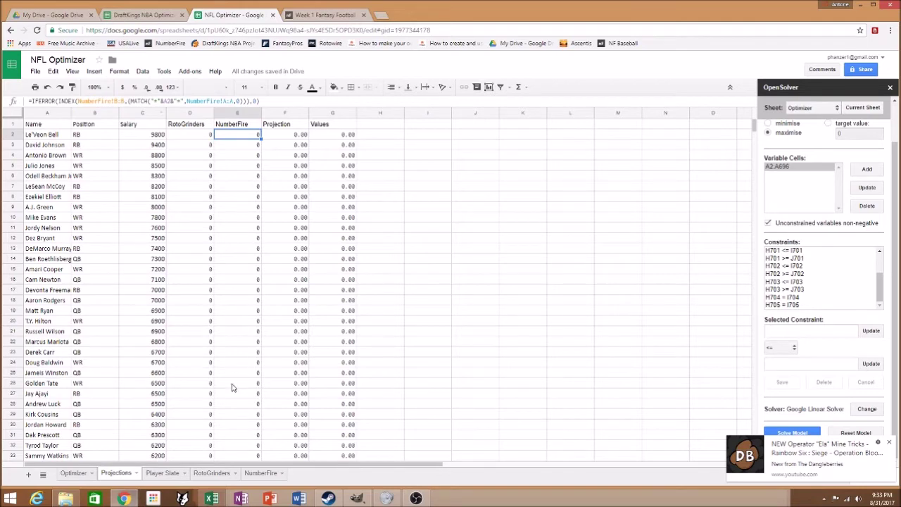
left_click(259, 473)
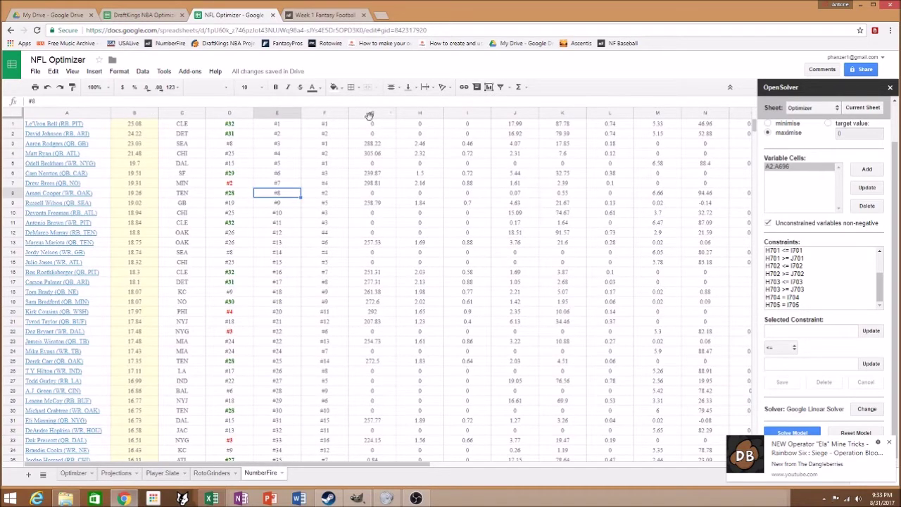
left_click(119, 474)
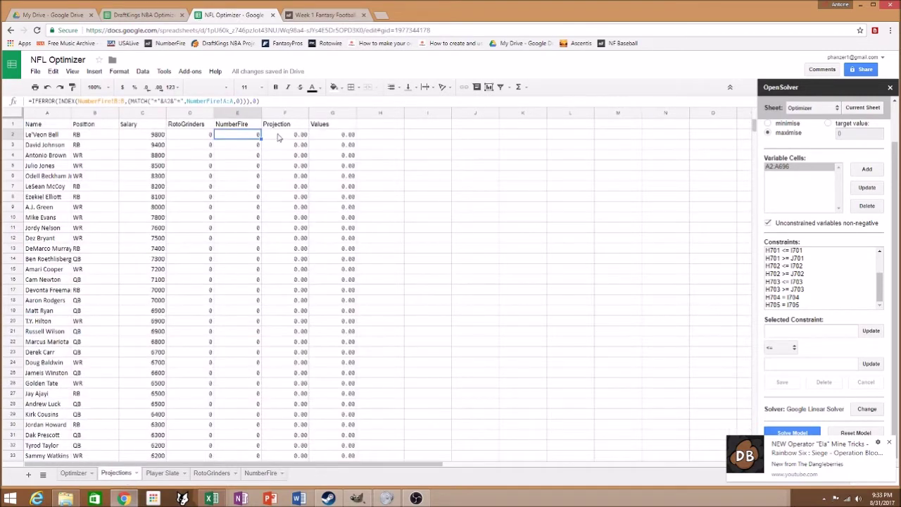
left_click(280, 136)
left_click(322, 136)
left_click(380, 139)
left_click(416, 141)
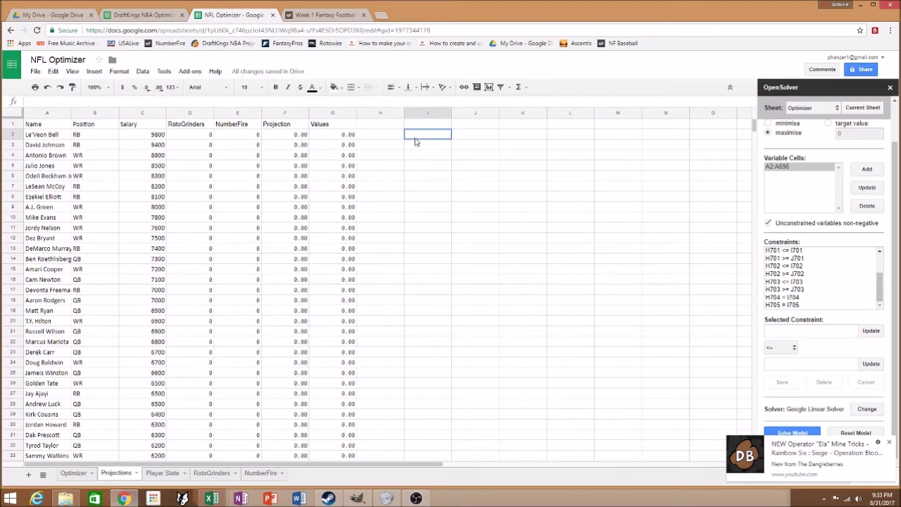
Step: Check the RotoGrinders lookup formula in D2 against the RotoGrinders sheet's columns, and review the player names in the NumberFire sheet
left_click(209, 134)
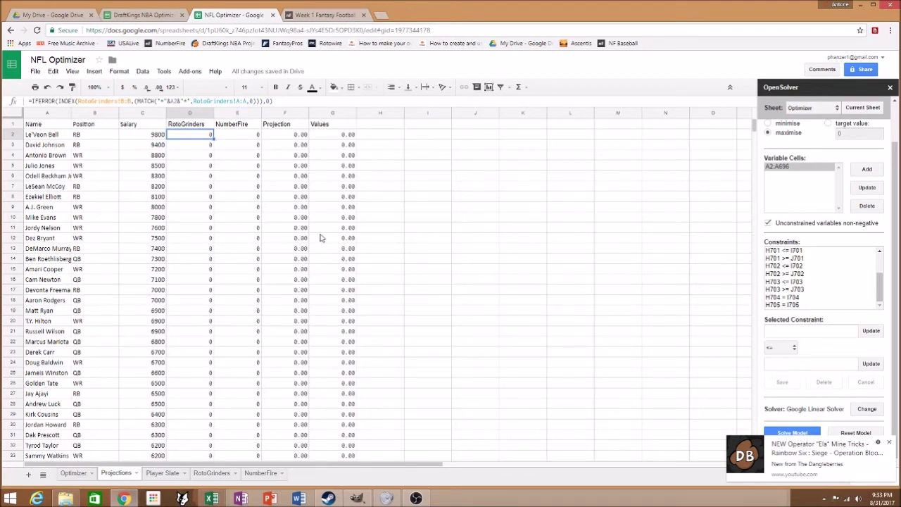
left_click(113, 101)
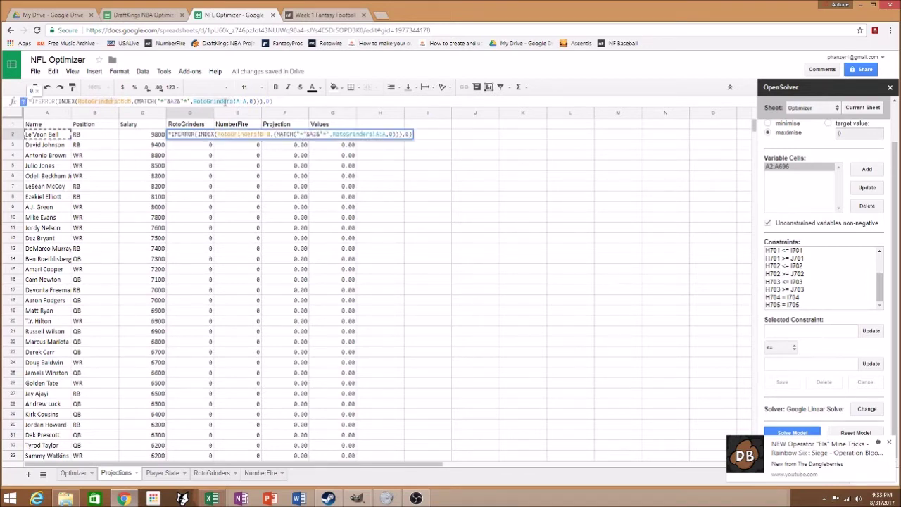
left_click(212, 473)
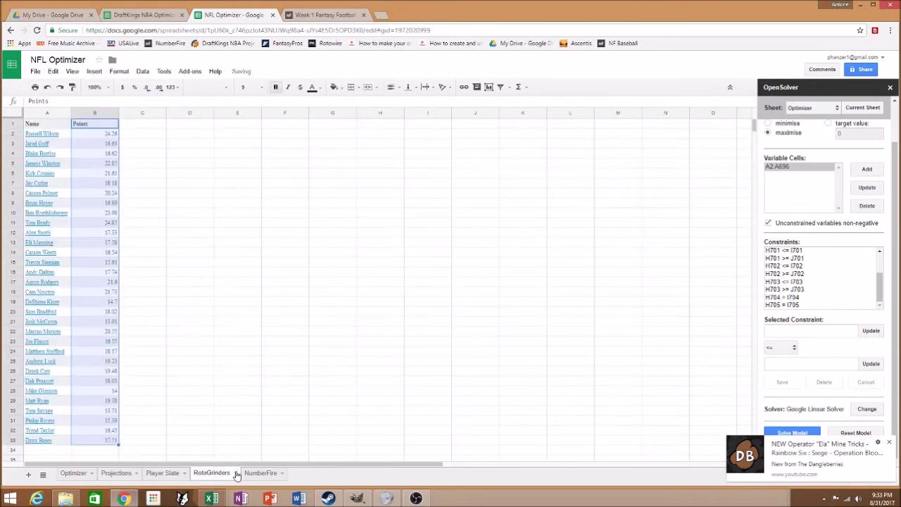
left_click(116, 473)
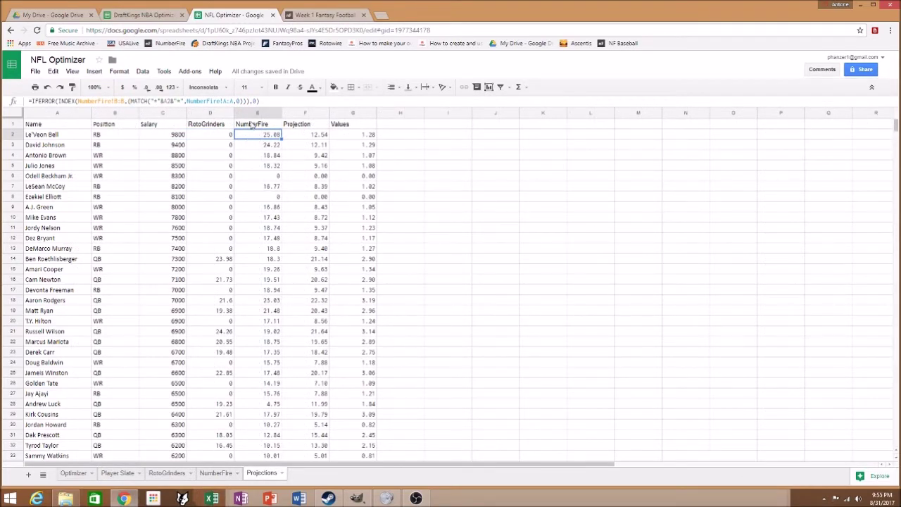
left_click(222, 474)
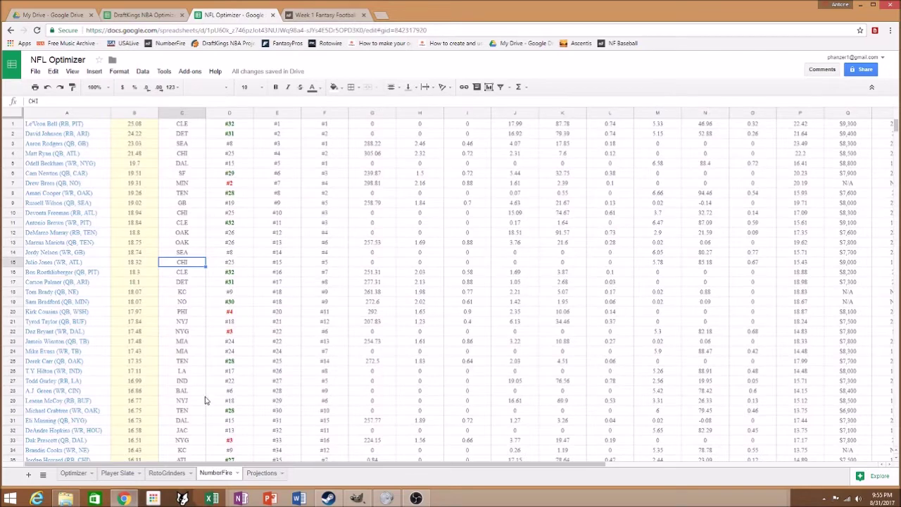
Step: Convert the player names in A2:A33 of the RotoGrinders sheet to links
left_click(167, 477)
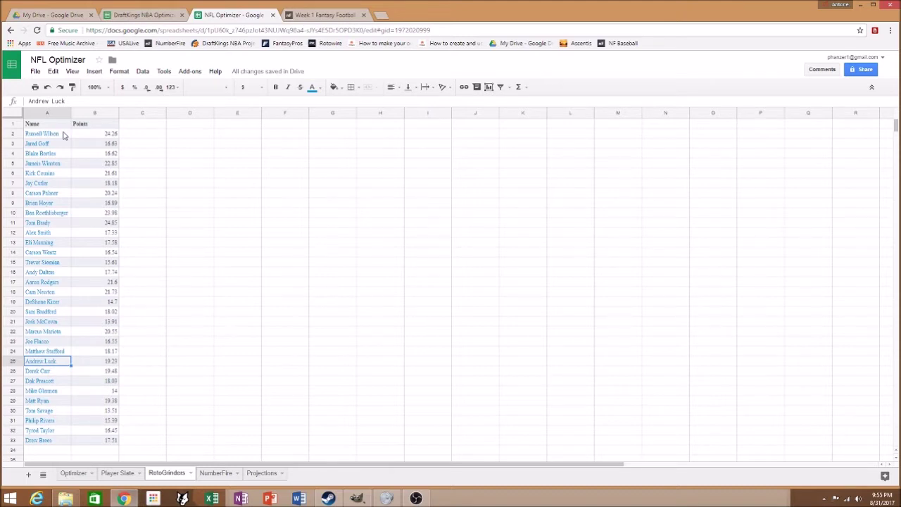
left_click_drag(63, 136, 60, 440)
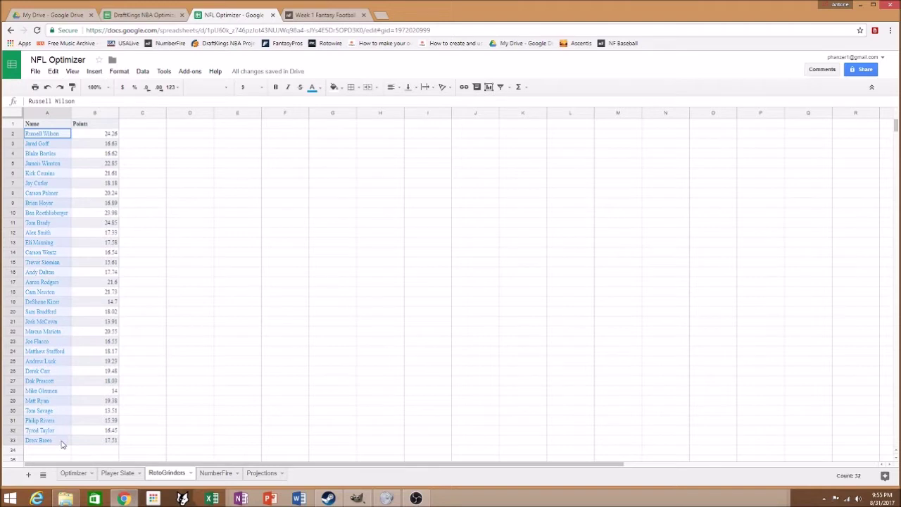
right_click(57, 242)
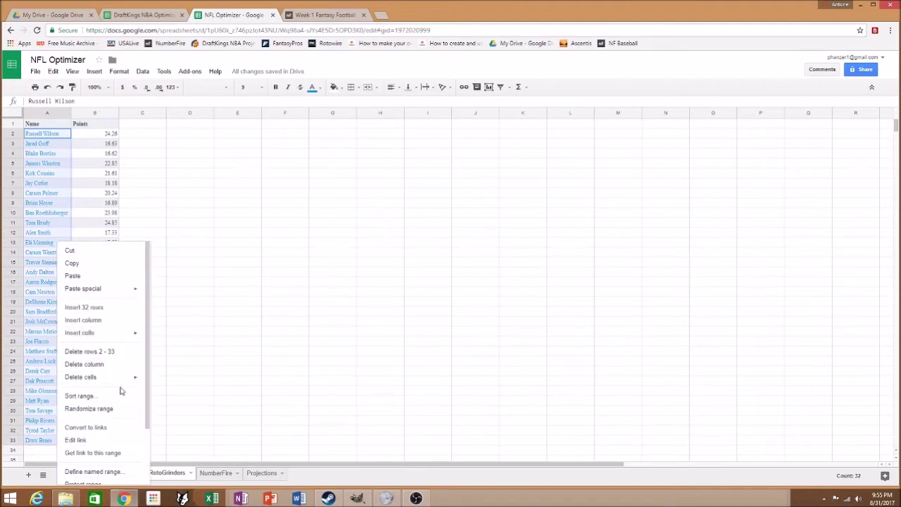
scroll(226, 314, "down", 1)
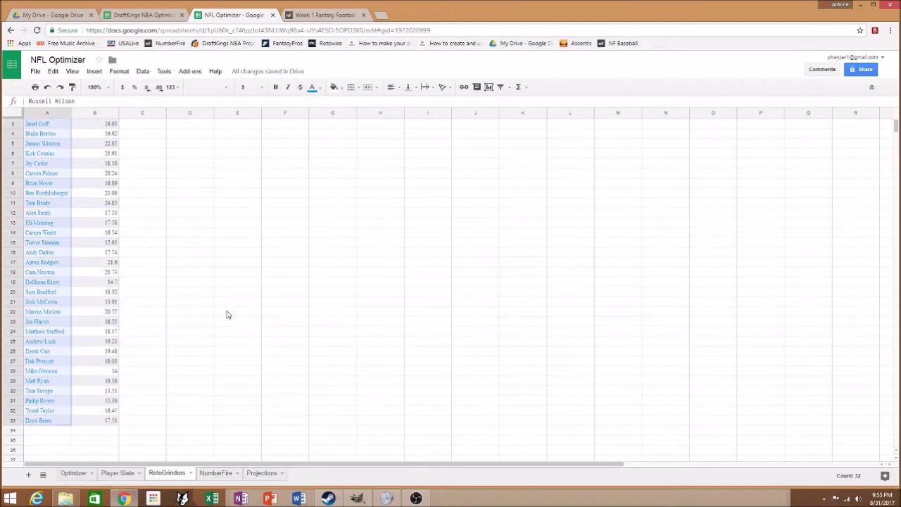
right_click(64, 259)
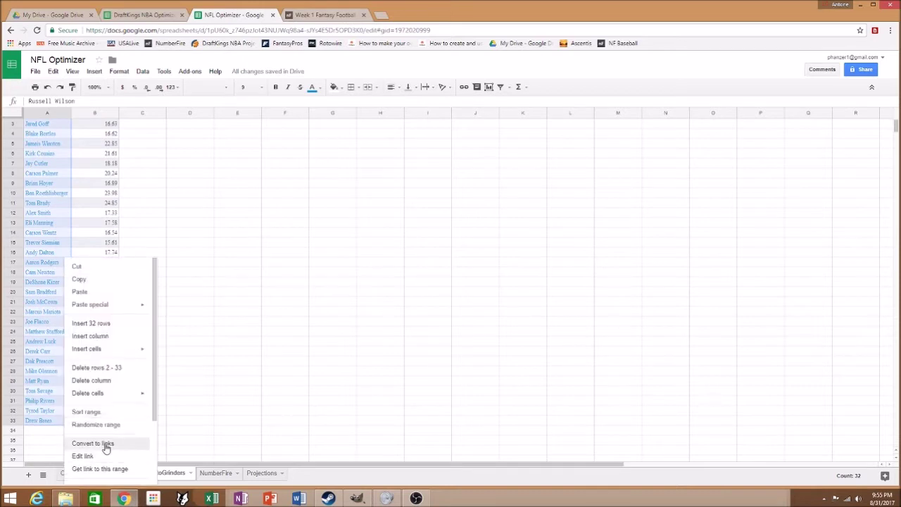
left_click_drag(155, 410, 155, 499)
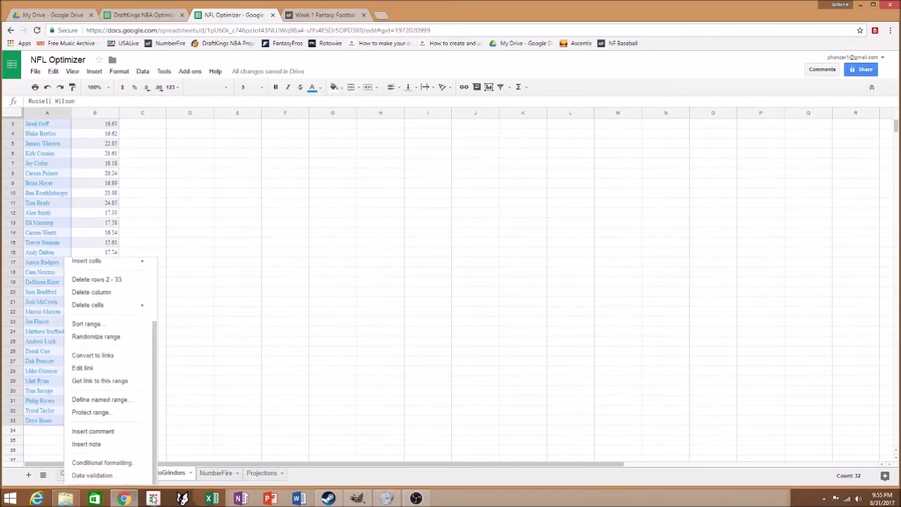
left_click(92, 356)
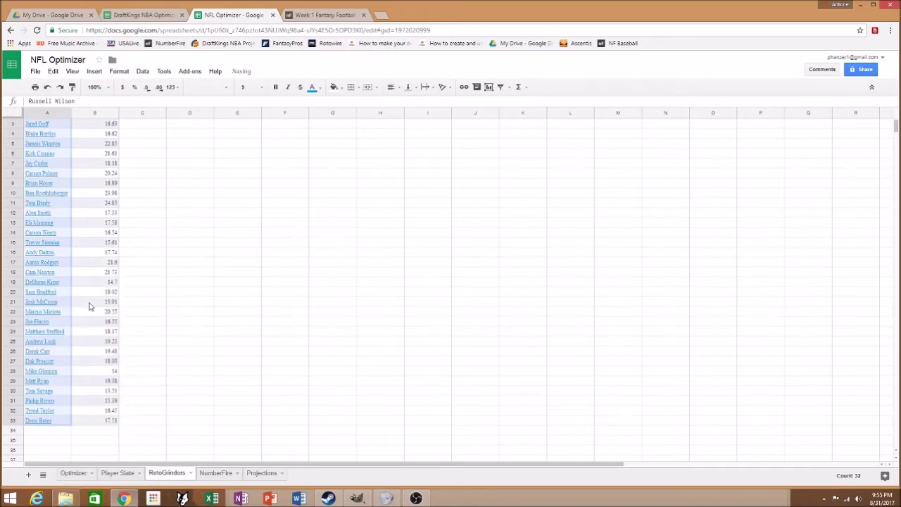
Step: Unlink the player names in A2:A33 of the RotoGrinders sheet so they are plain text
right_click(64, 205)
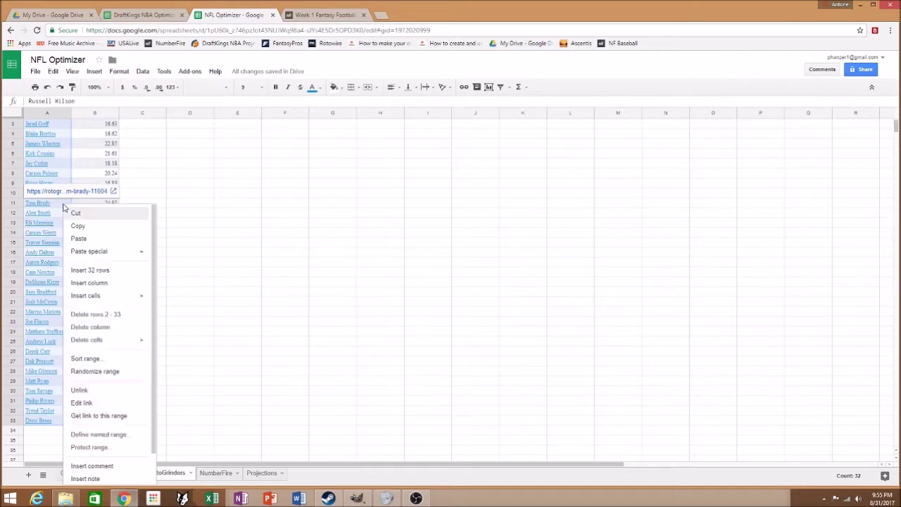
left_click(86, 390)
left_click(177, 342)
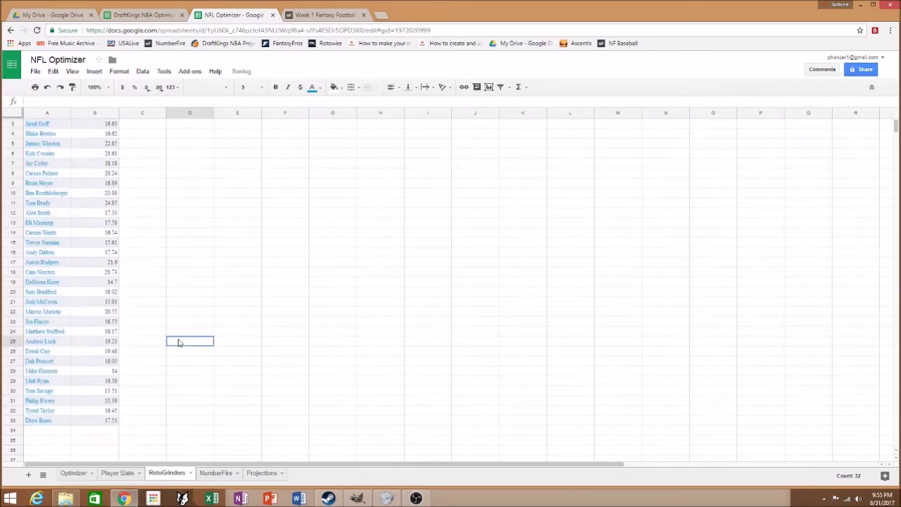
left_click(39, 215)
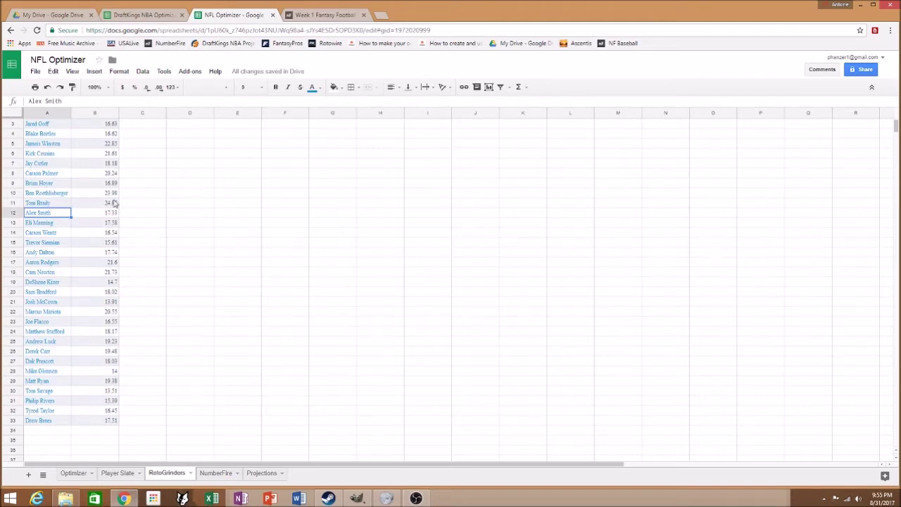
scroll(288, 310, "up", 2)
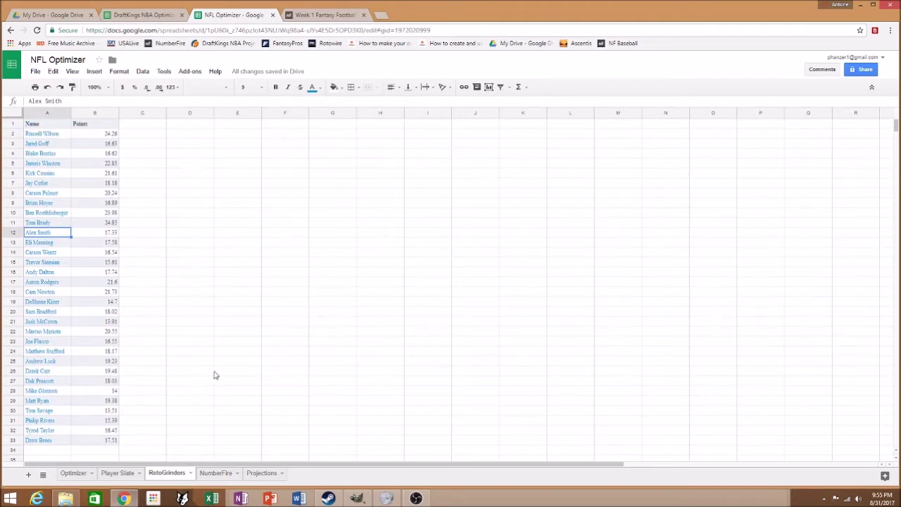
Step: In the Projections sheet, fill the RotoGrinders formula from D2 down to D25 and the NumberFire formula from E2 down to E28
left_click(252, 473)
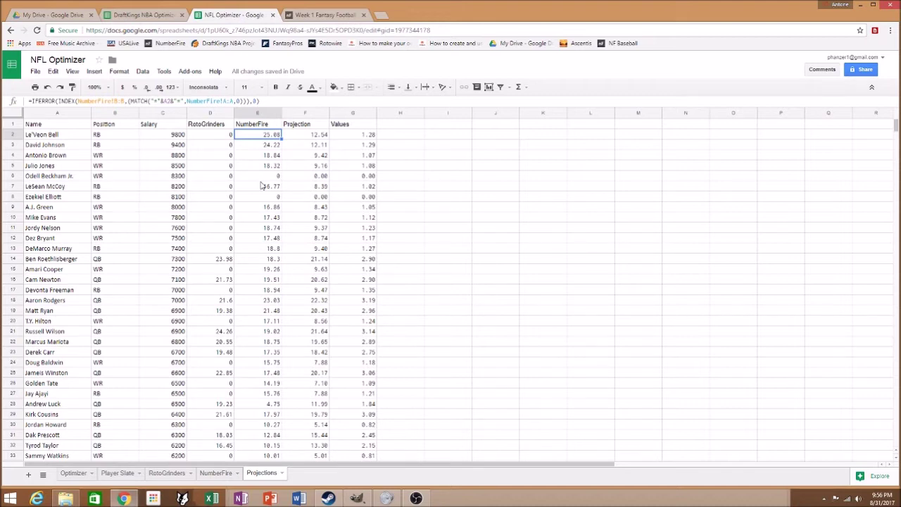
left_click(221, 138)
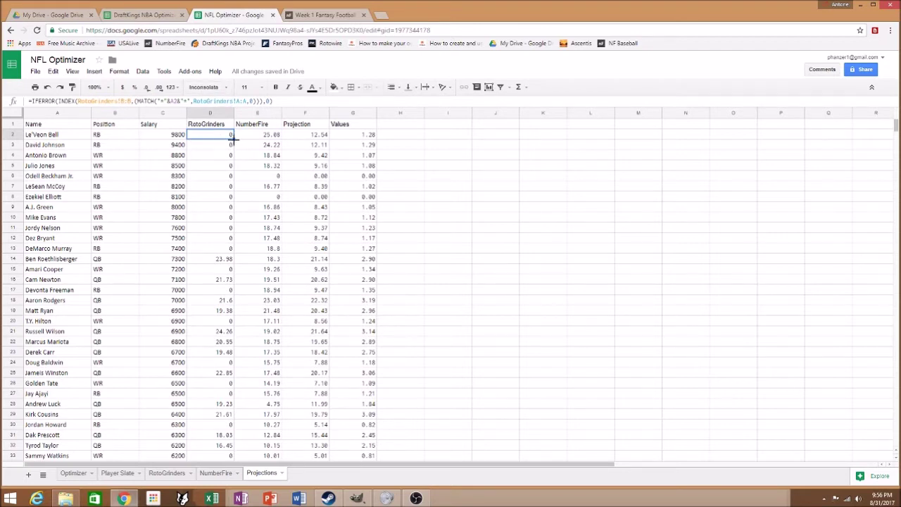
left_click_drag(232, 138, 232, 373)
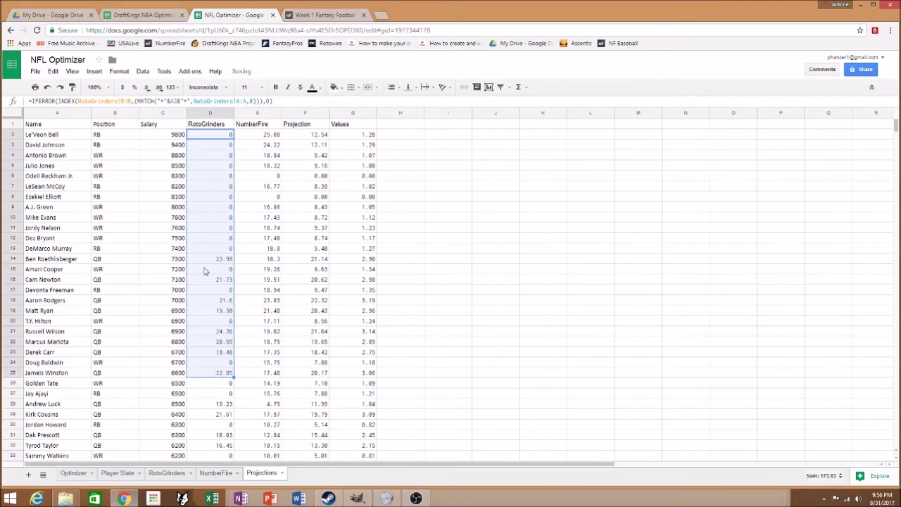
left_click(261, 135)
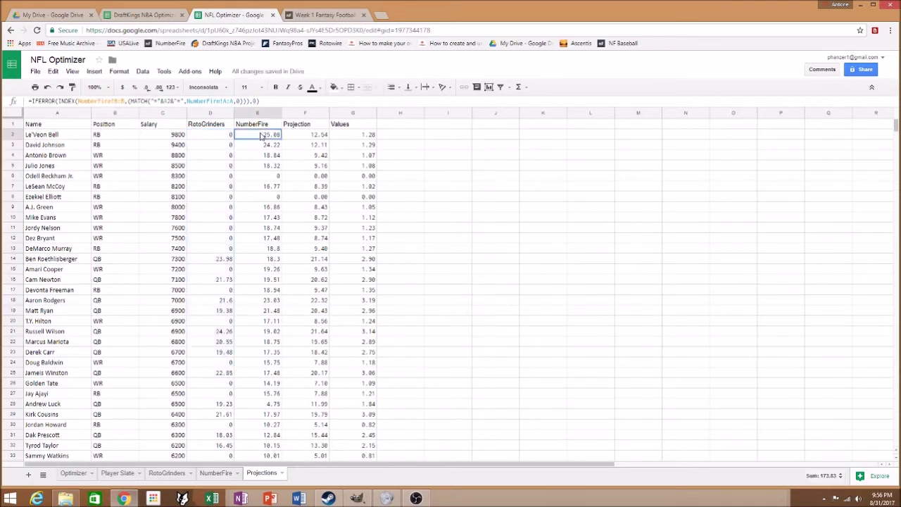
left_click_drag(281, 140, 272, 401)
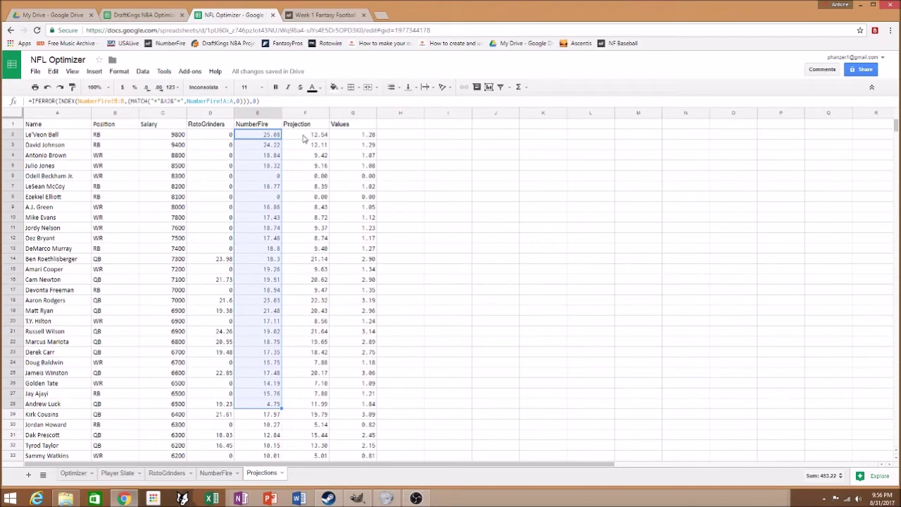
Step: Examine the AVERAGE formula in F2 of Projections and how the vlookup in D2 of the Optimizer sheet refers to the Projections columns
left_click_drag(304, 138, 297, 146)
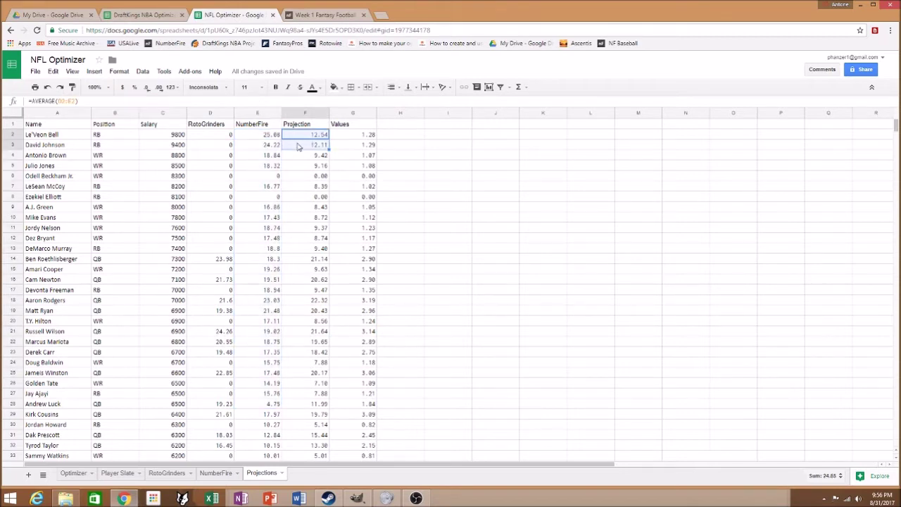
left_click(299, 139)
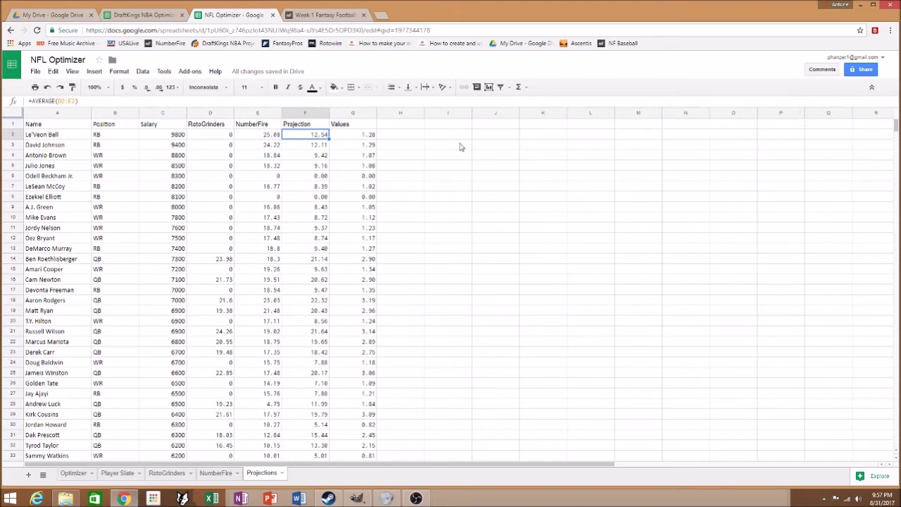
left_click(71, 474)
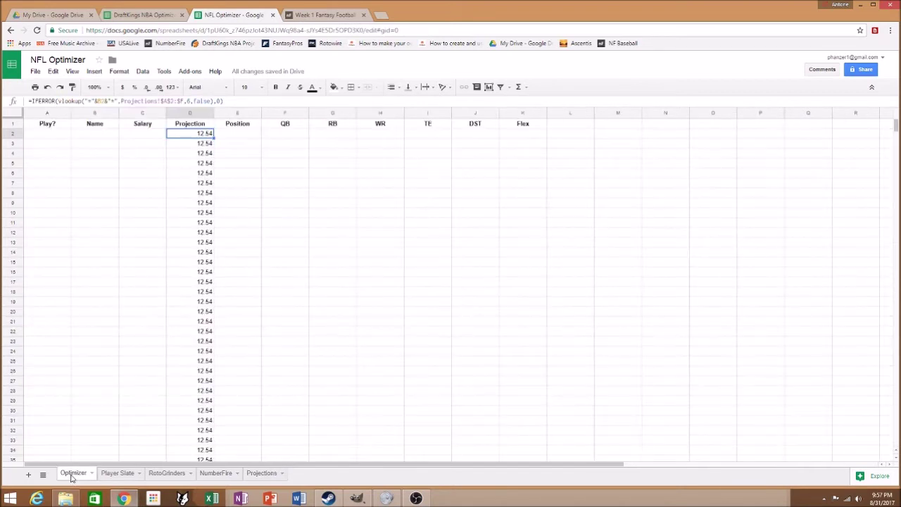
left_click(250, 142)
left_click(202, 135)
left_click(261, 473)
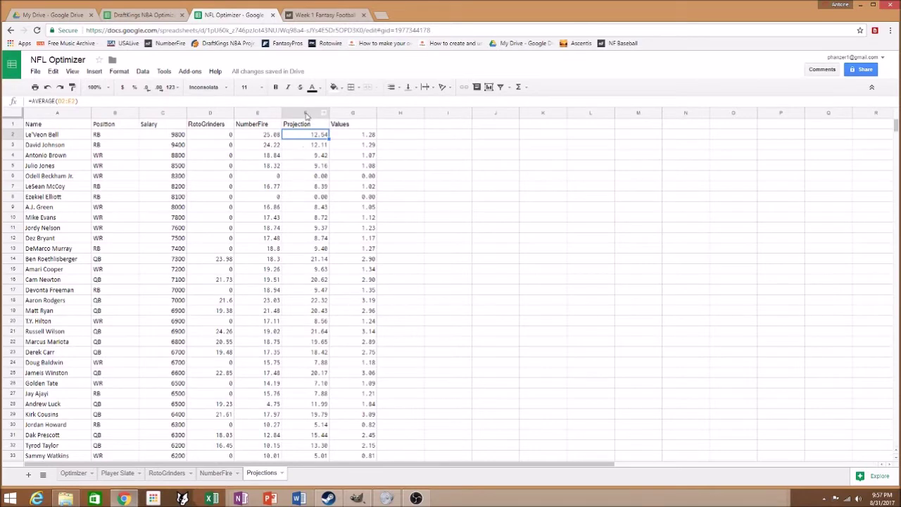
left_click(73, 472)
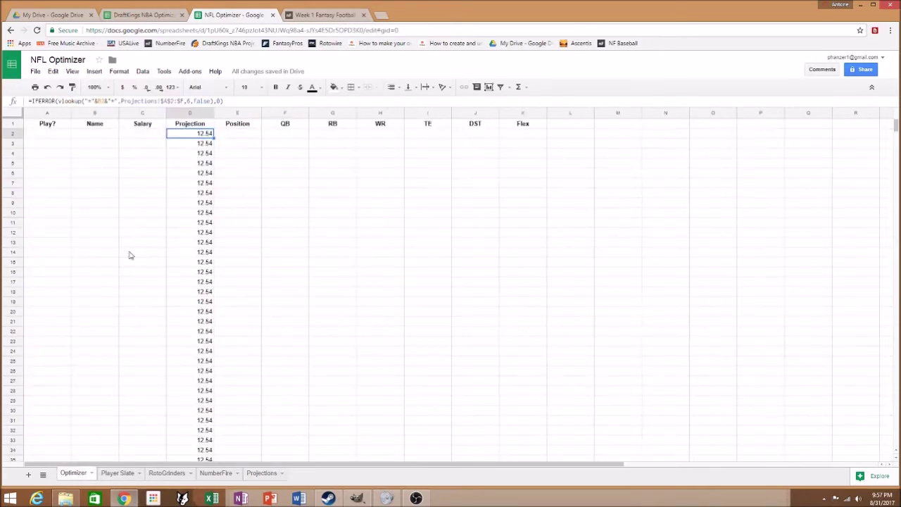
left_click(182, 100)
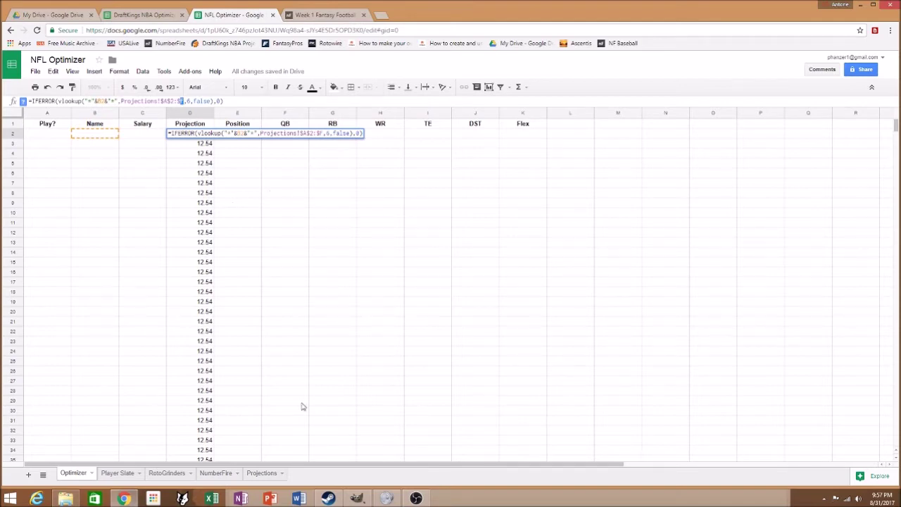
left_click(257, 473)
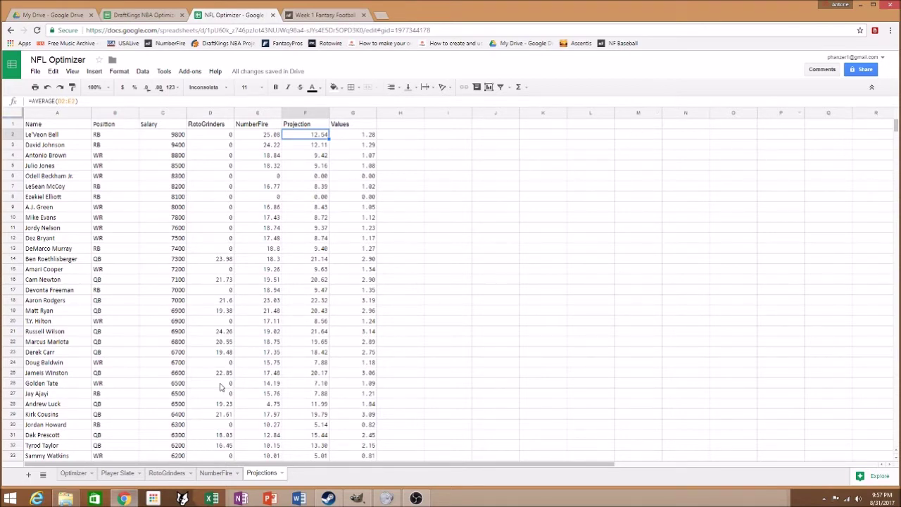
left_click(73, 473)
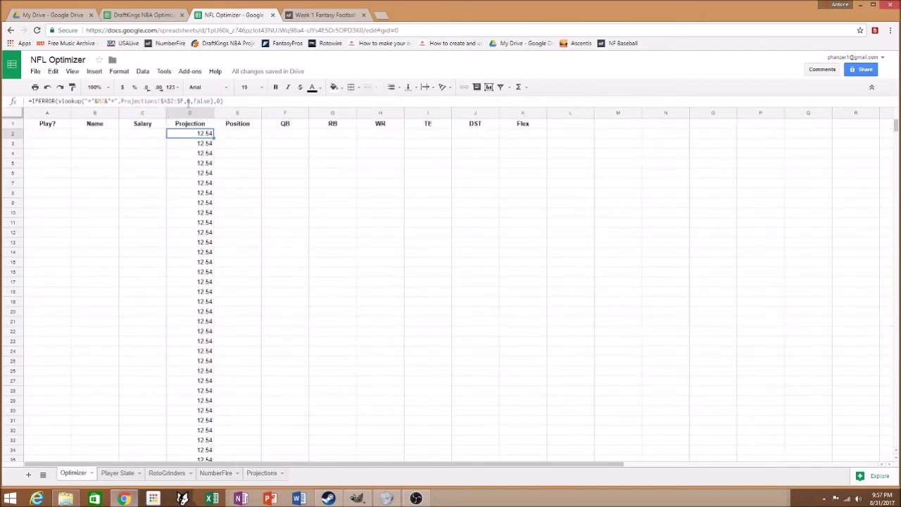
left_click(188, 102)
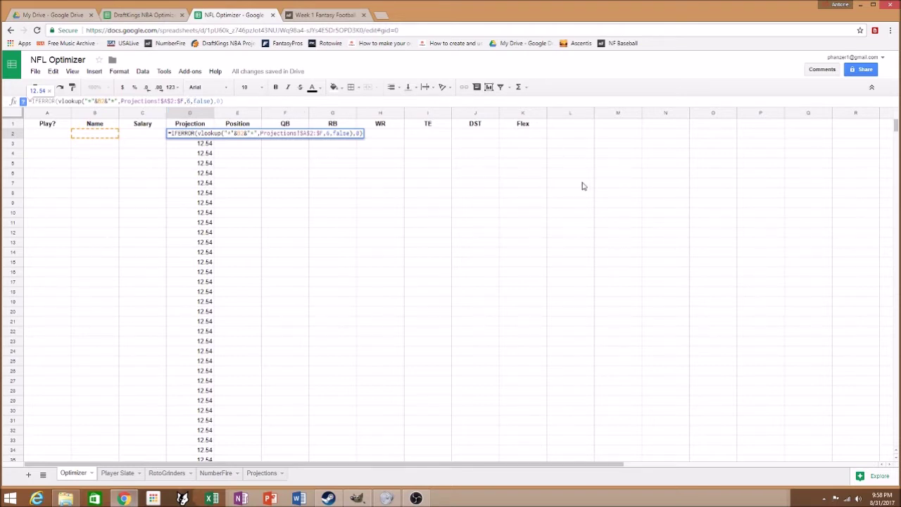
left_click(320, 202)
left_click(177, 144)
left_click(141, 146)
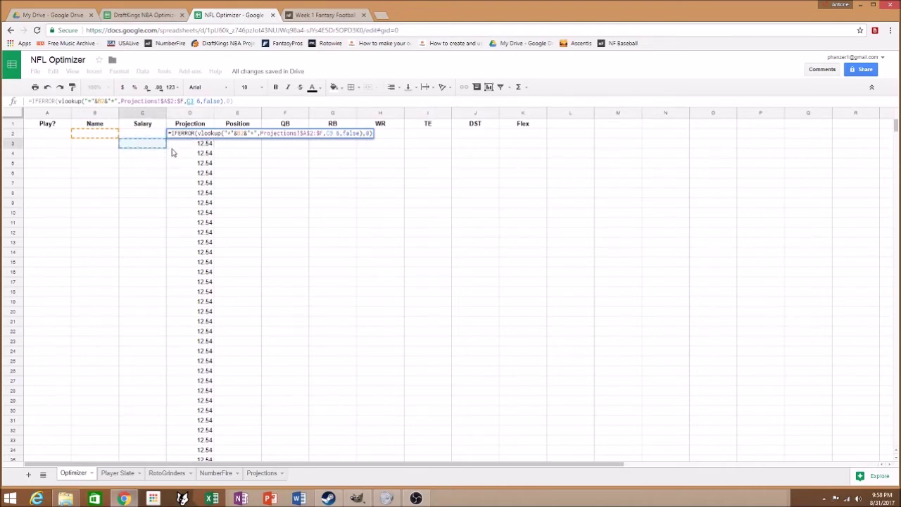
left_click(253, 102)
left_click(252, 176)
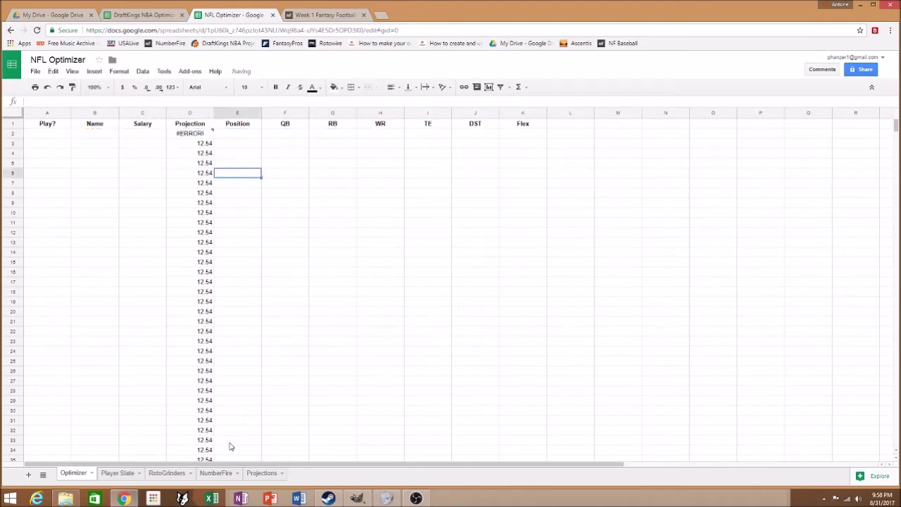
left_click(215, 473)
left_click(68, 474)
left_click(188, 143)
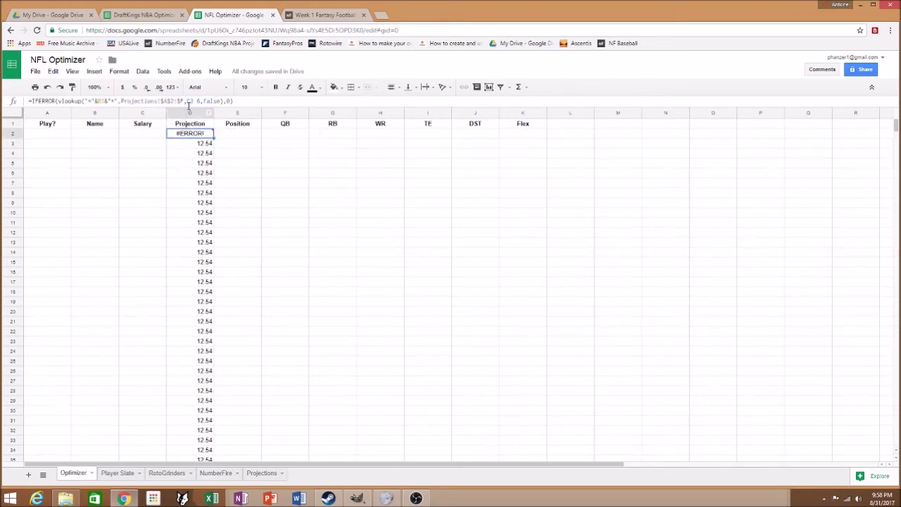
Step: Remove the stray cell reference from the vlookup in D2 of the Optimizer sheet, keeping 6 as the column index
left_click(188, 133)
left_click(196, 100)
key("BackSpace")
key("BackSpace")
key("BackSpace")
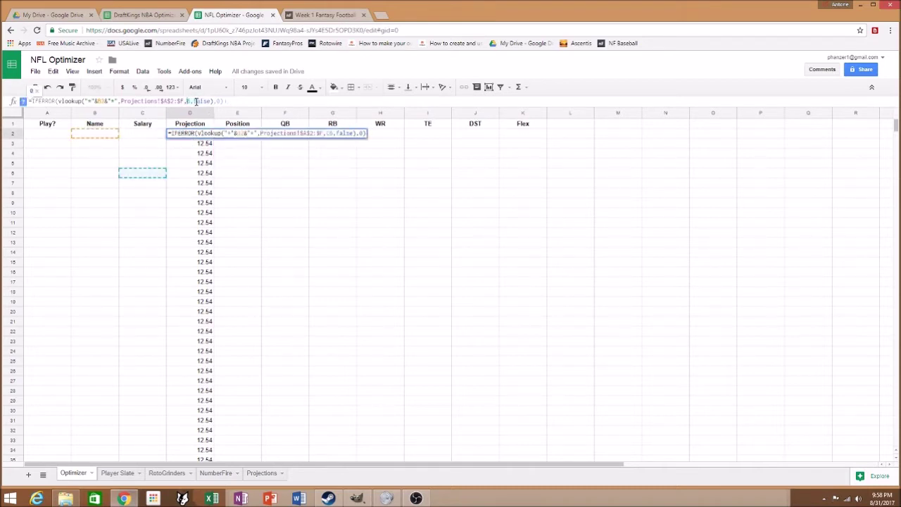
key("Tab")
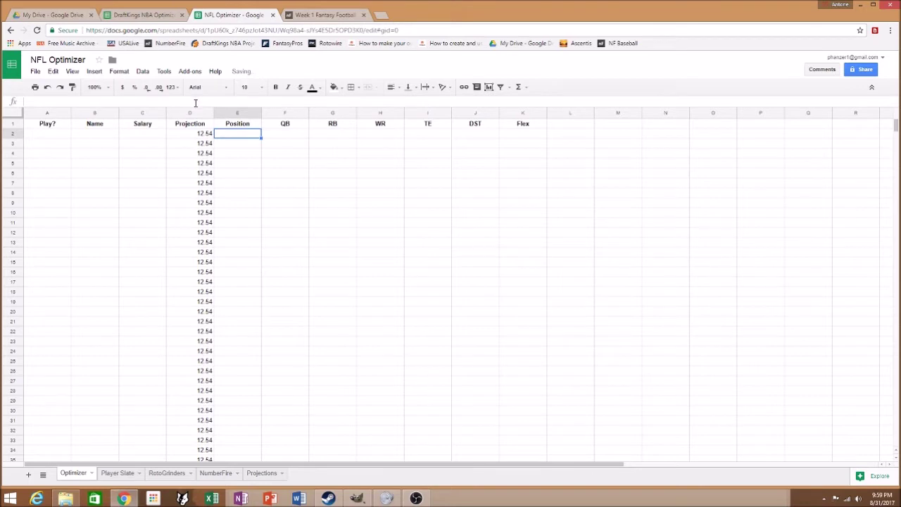
Step: Fill the Projection formula in the Optimizer sheet from D2 down to D16
left_click(182, 136)
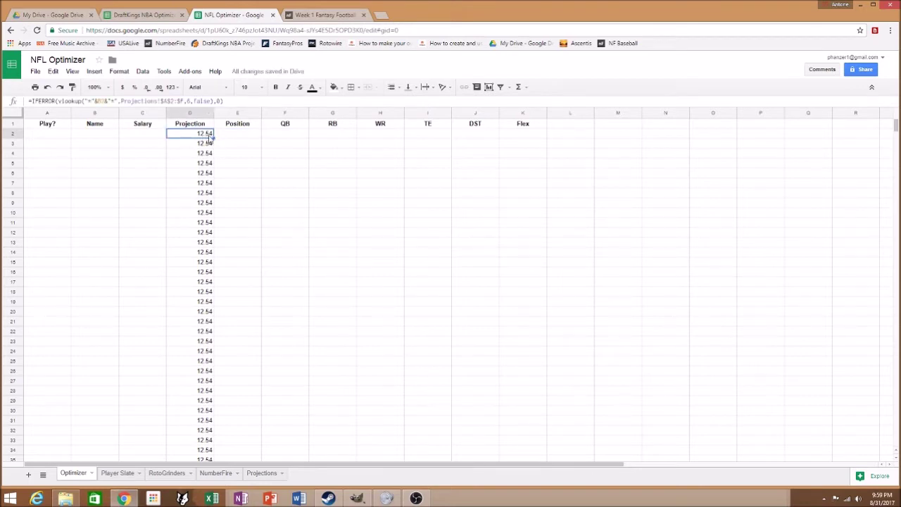
left_click_drag(212, 138, 212, 274)
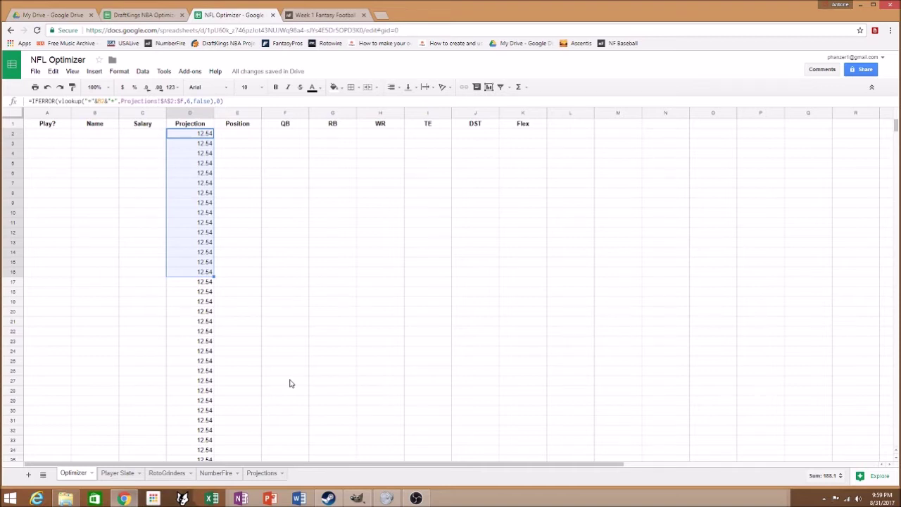
left_click(182, 134)
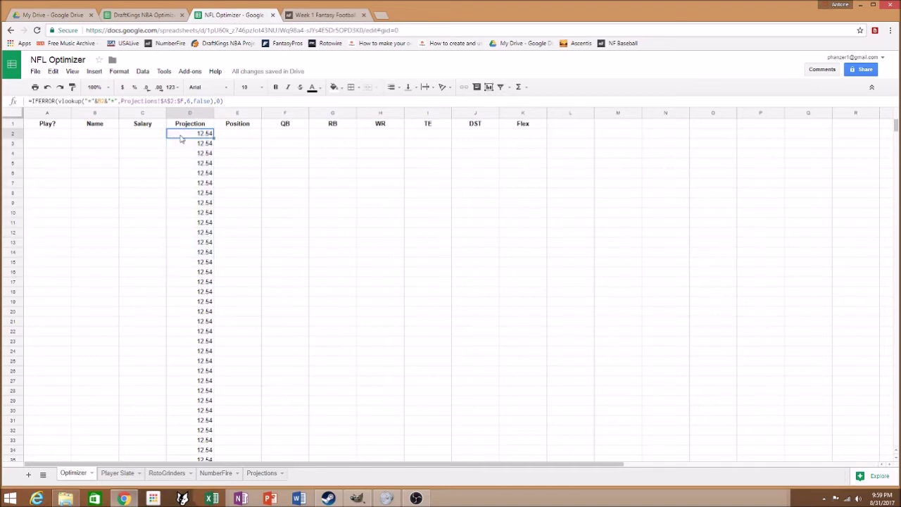
mouse_move(894, 130)
left_mouse_down()
mouse_move(894, 149)
mouse_move(892, 132)
left_mouse_up()
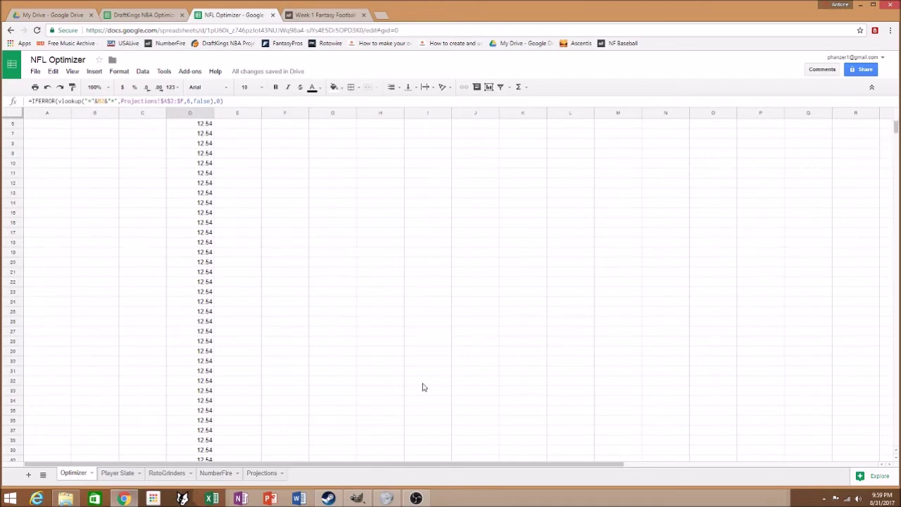
Step: Re-enter the Projection formula in F2 of the Projections sheet as AVERAGE over D2:E2
left_click(262, 472)
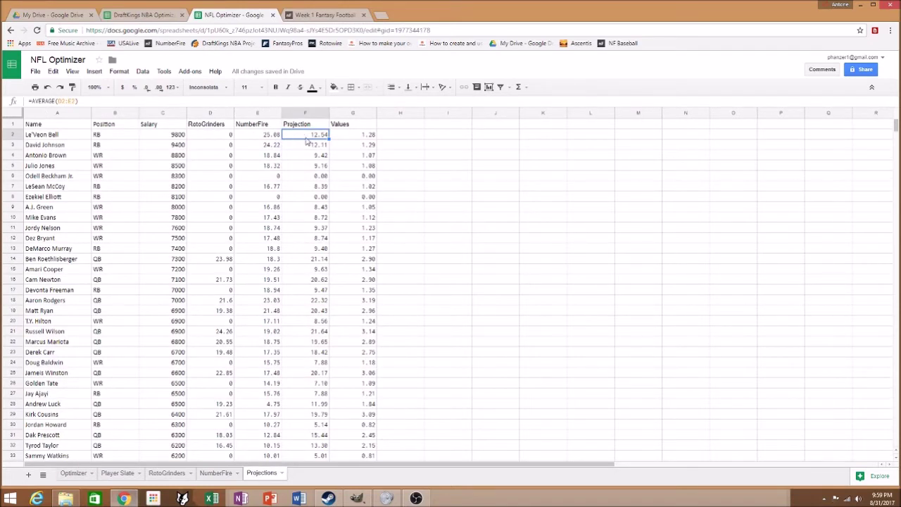
left_click(309, 146)
left_click(307, 136)
left_click(334, 147)
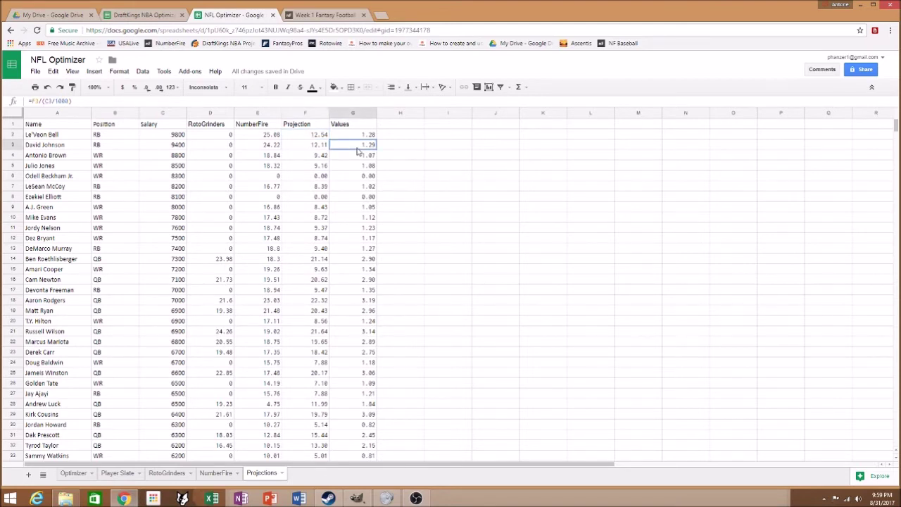
left_click(315, 135)
left_click_drag(98, 103, 12, 115)
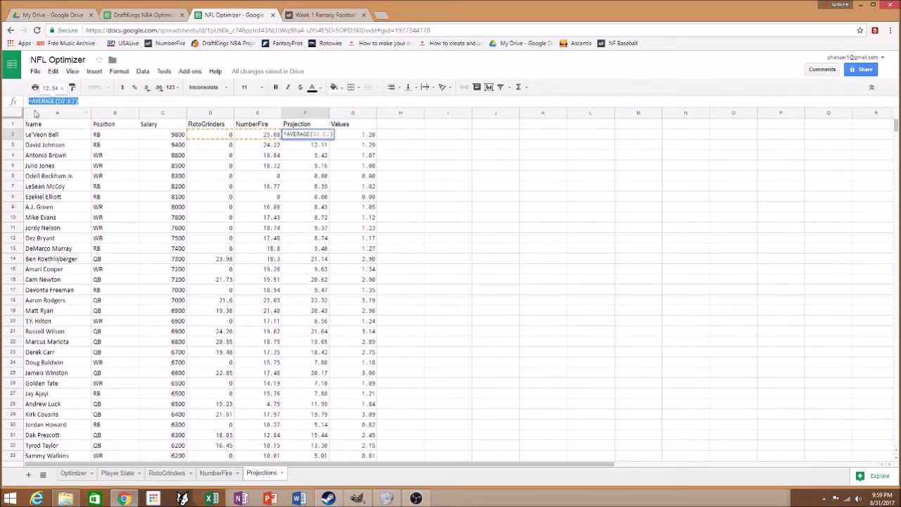
type("=")
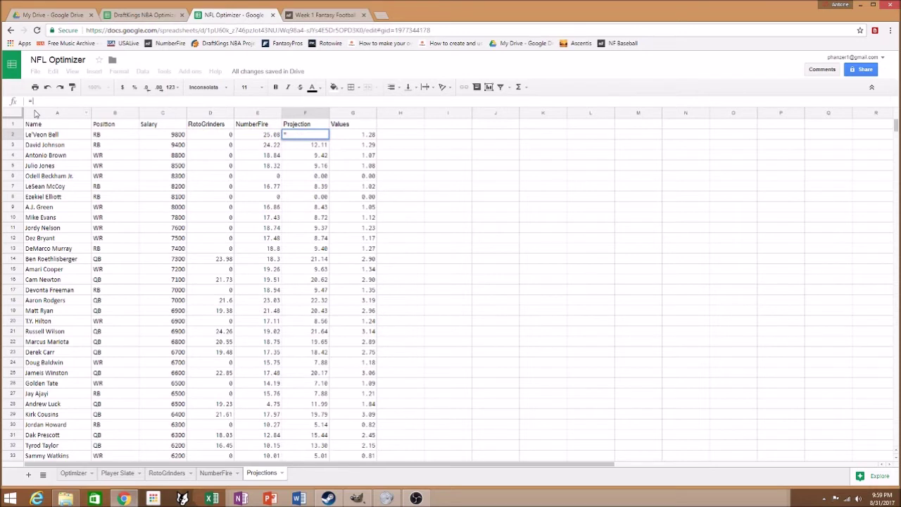
type("ave")
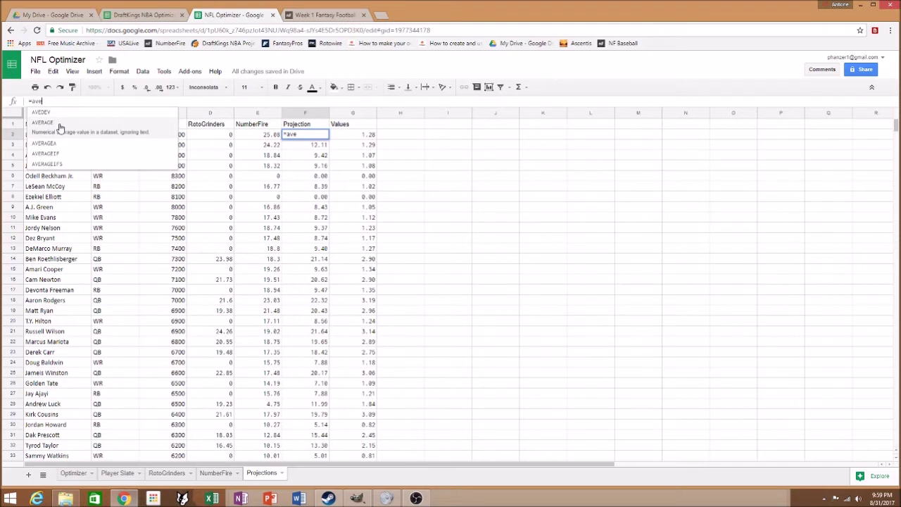
left_click(60, 127)
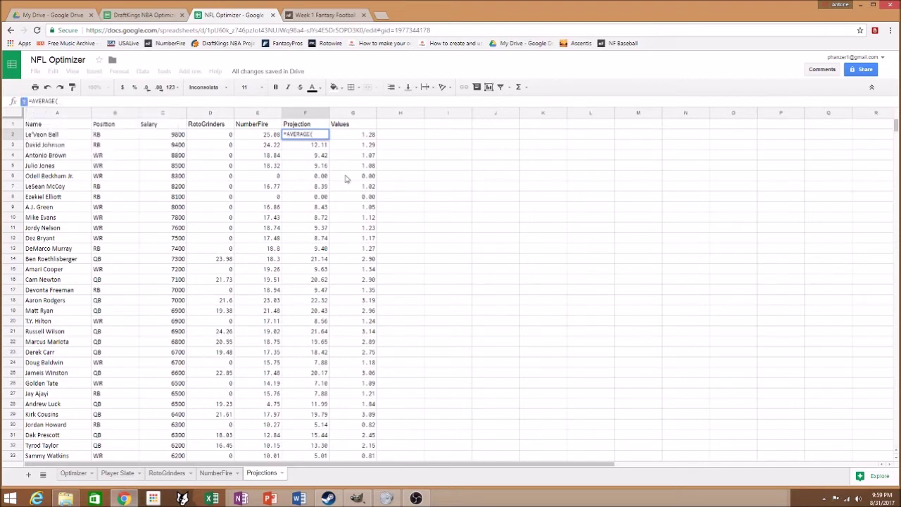
left_click(205, 137)
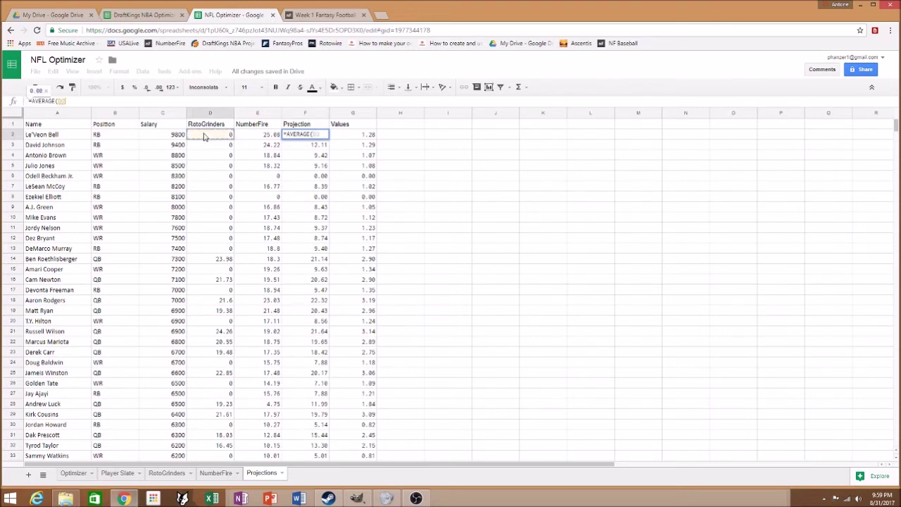
left_click_drag(204, 136, 262, 140)
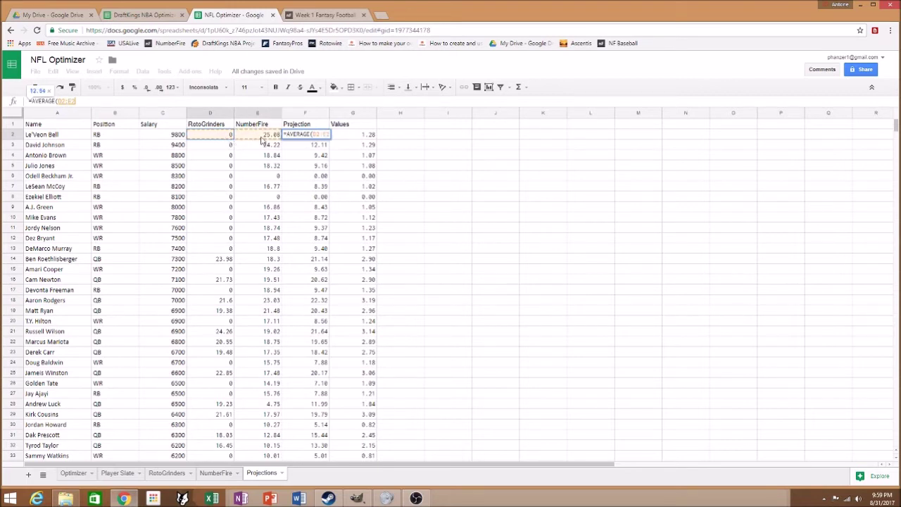
mouse_move(262, 141)
left_mouse_down()
mouse_move(613, 140)
mouse_move(542, 131)
mouse_move(229, 134)
mouse_move(268, 141)
left_mouse_up()
left_click_drag(266, 139, 270, 140)
key("Tab")
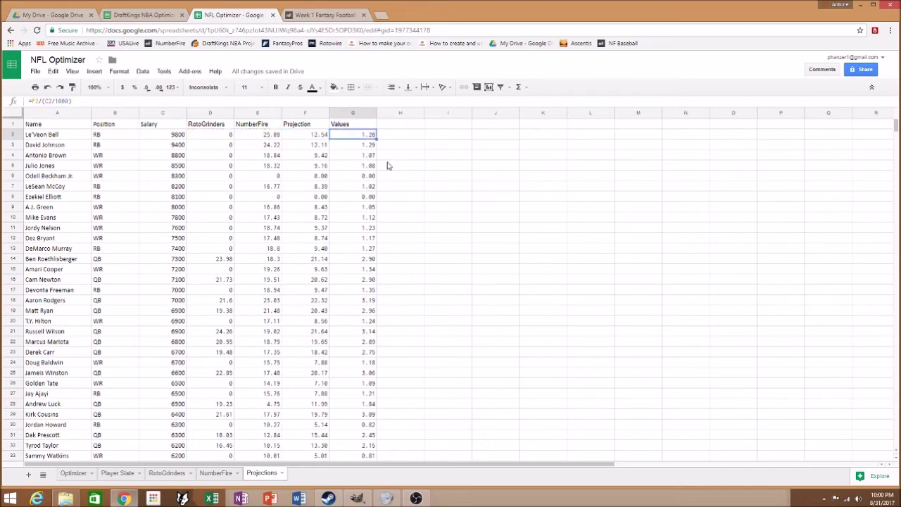
Step: Examine the RotoGrinders, NumberFire and Projection formulas in row 2 of Projections and the Values formula in column G
left_click(305, 138)
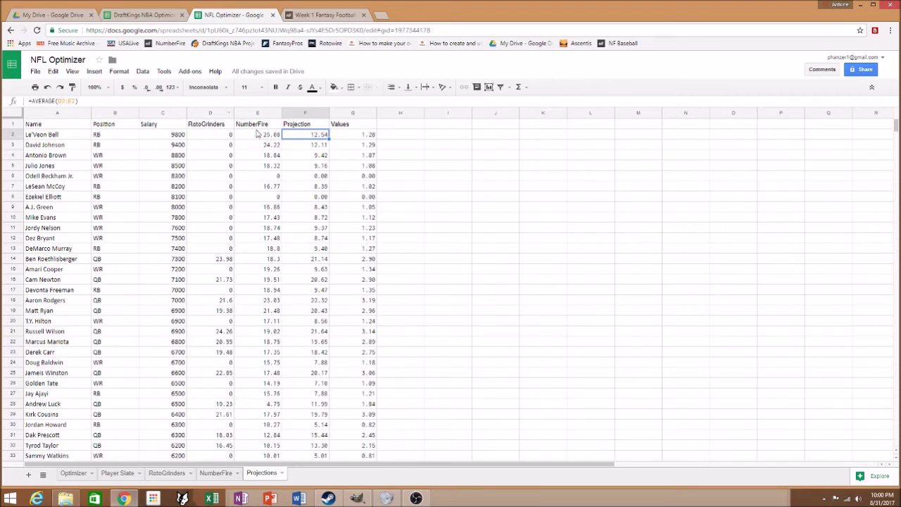
left_click(217, 139)
left_click(252, 135)
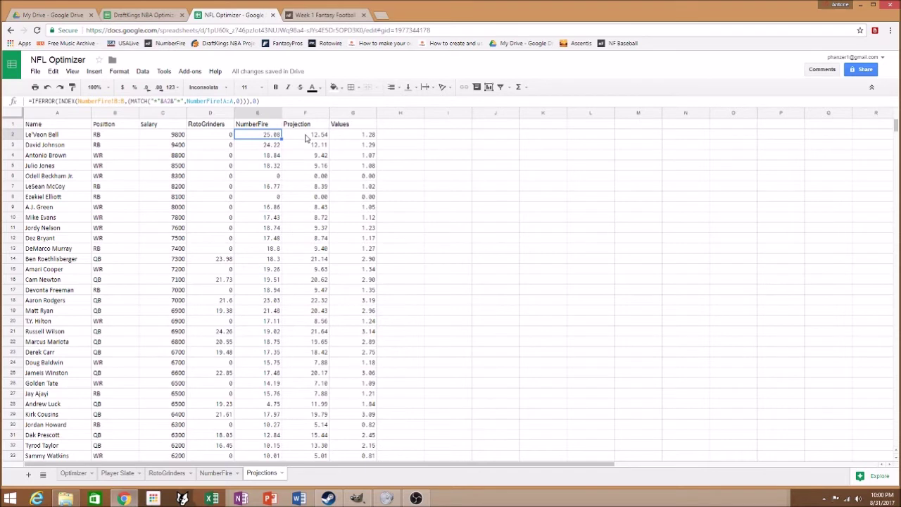
left_click(311, 138)
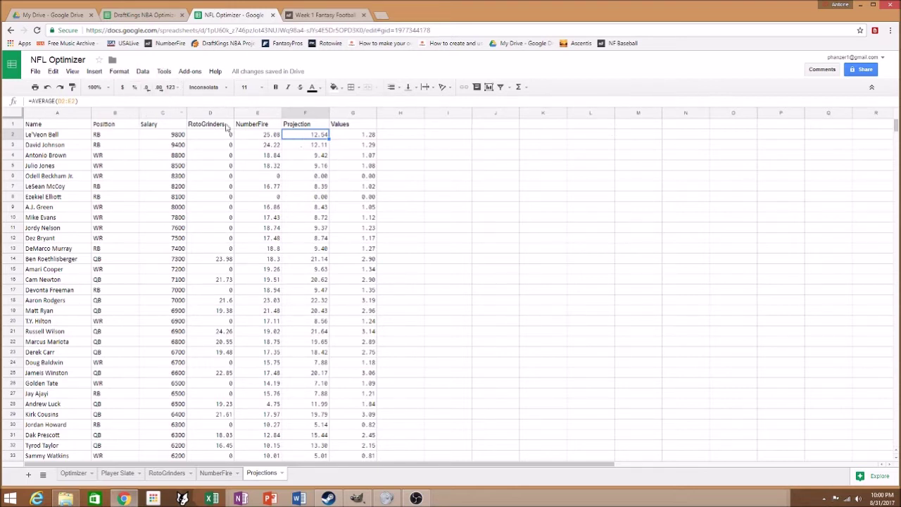
left_click(359, 135)
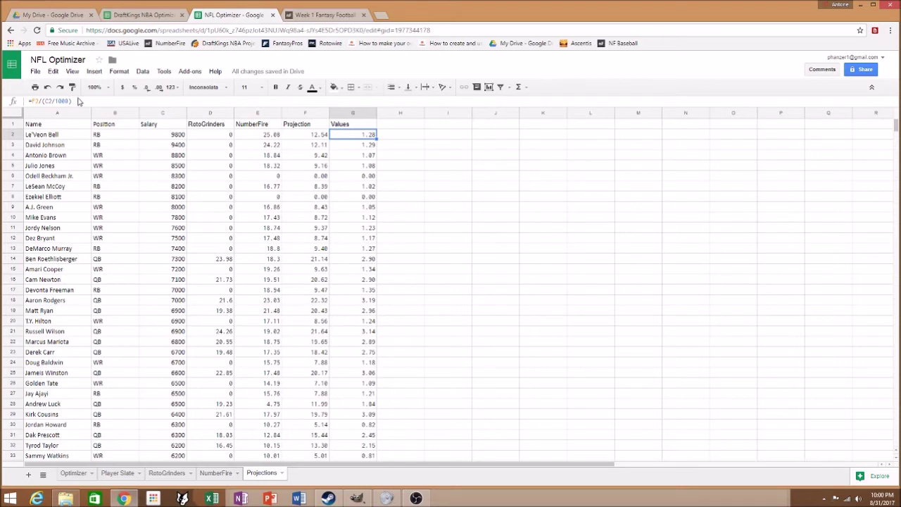
left_click(35, 101)
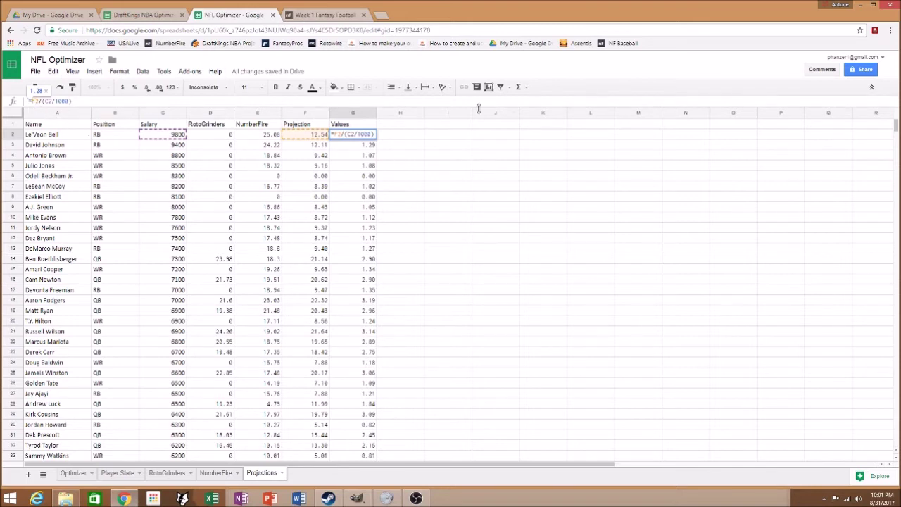
left_click(295, 139)
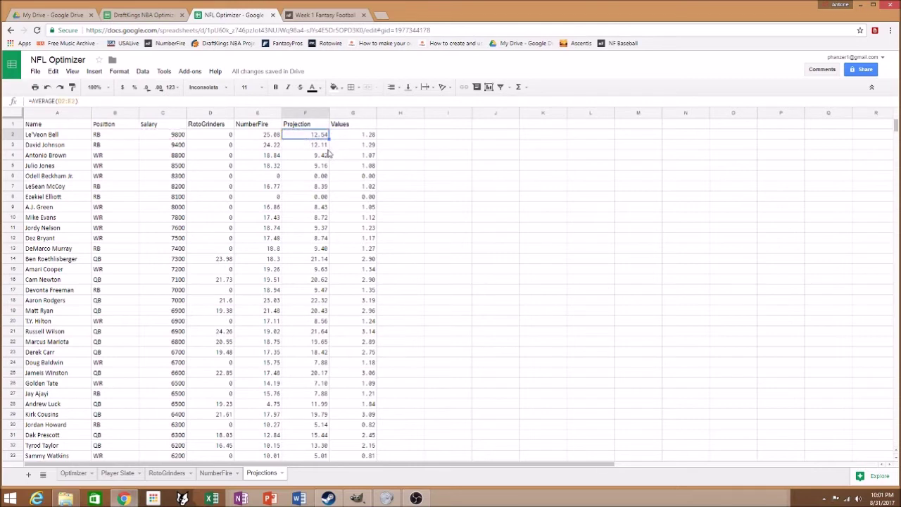
left_click(347, 138)
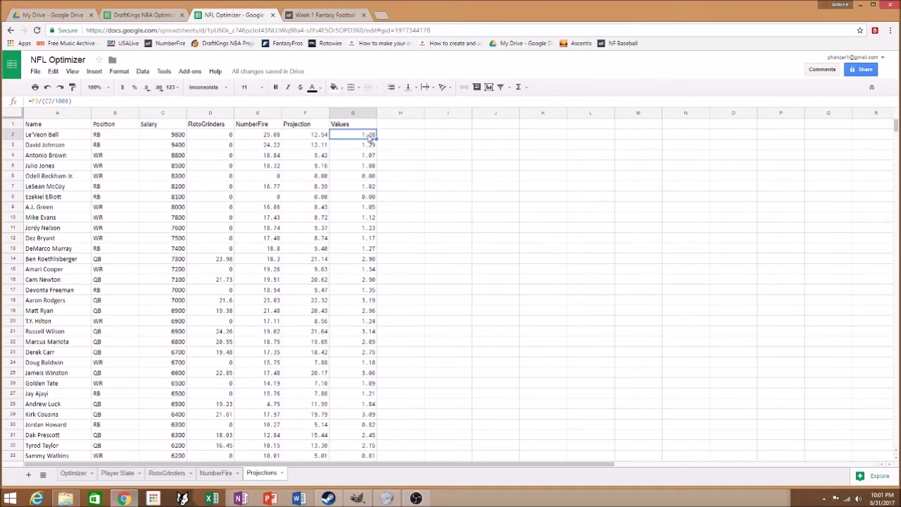
left_click(346, 301)
left_click(349, 216)
left_click(342, 139)
Step: Compare the Player Slate columns with the Name, Salary and Position headings of the Optimizer sheet
left_click(70, 473)
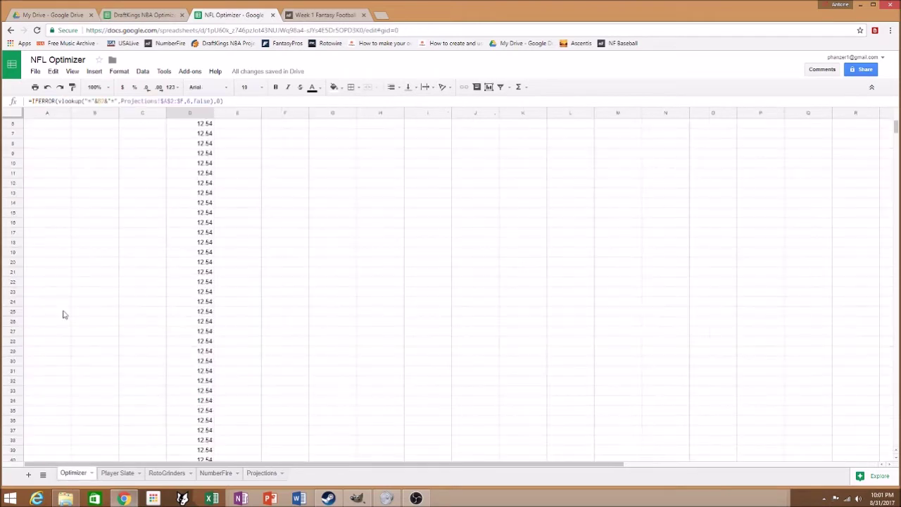
left_click(122, 473)
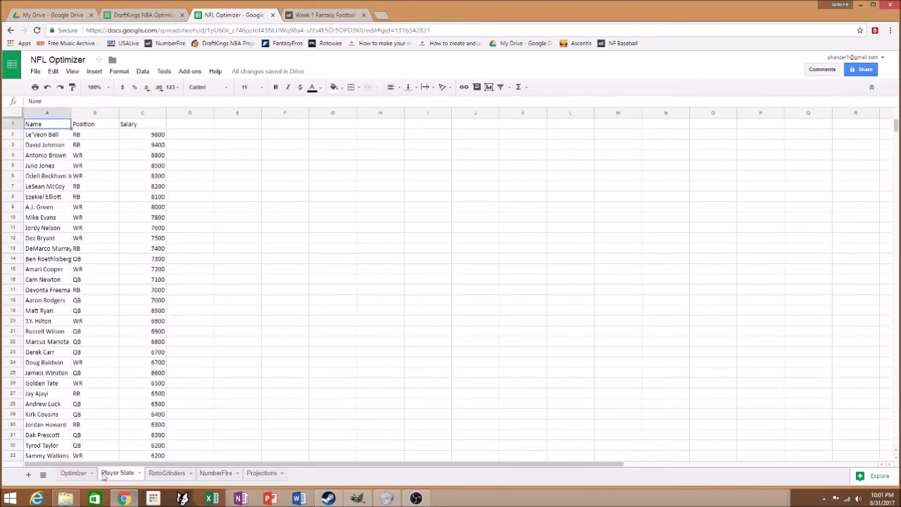
left_click(74, 473)
scroll(88, 268, "up", 2)
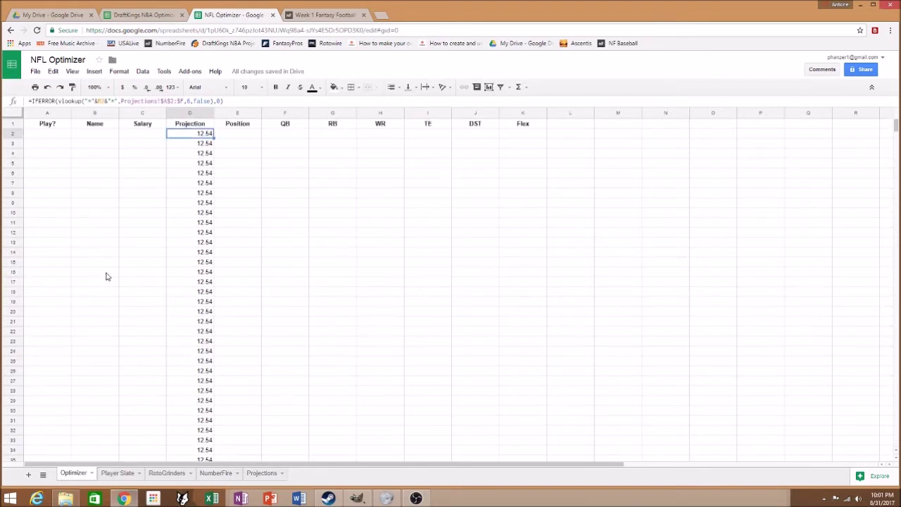
left_click(100, 126)
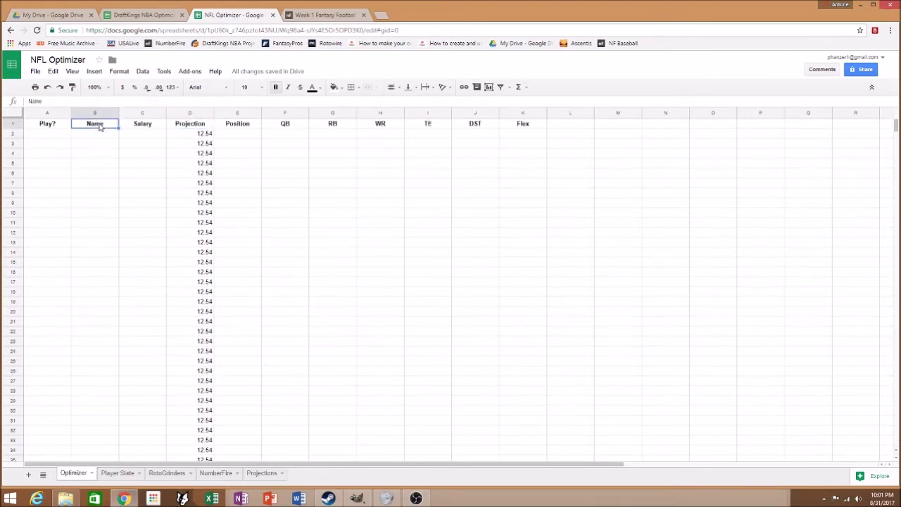
left_click(142, 128)
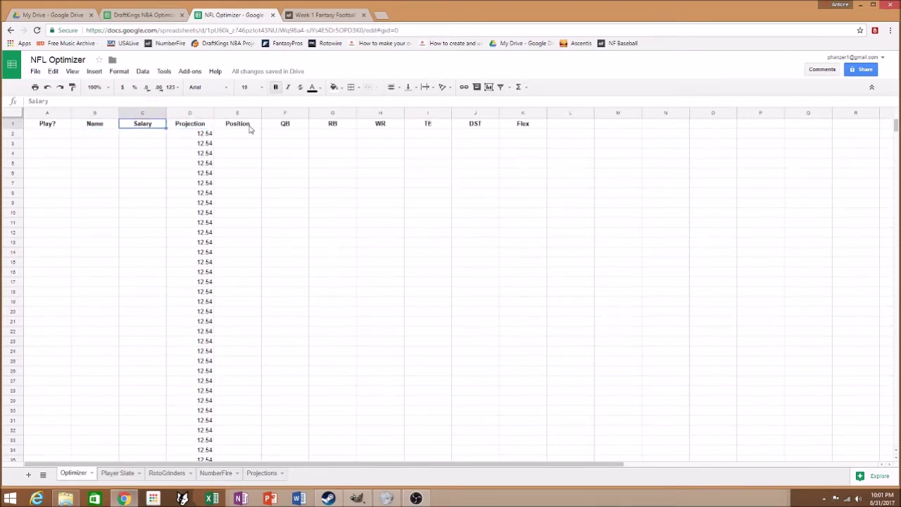
left_click(249, 127)
left_click(94, 124)
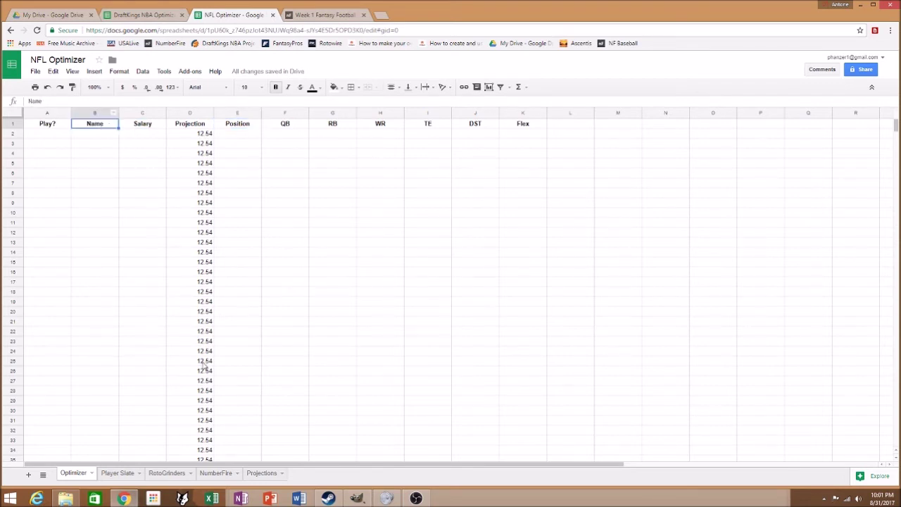
Step: Copy the player names in A2:A696 of Player Slate into the Optimizer sheet from B2 and widen the Name column to fit them
left_click(119, 473)
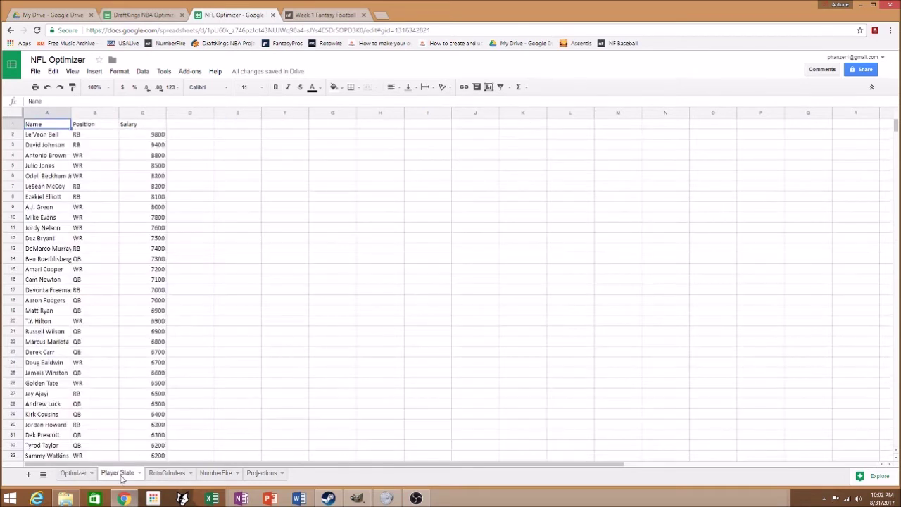
left_click(41, 136)
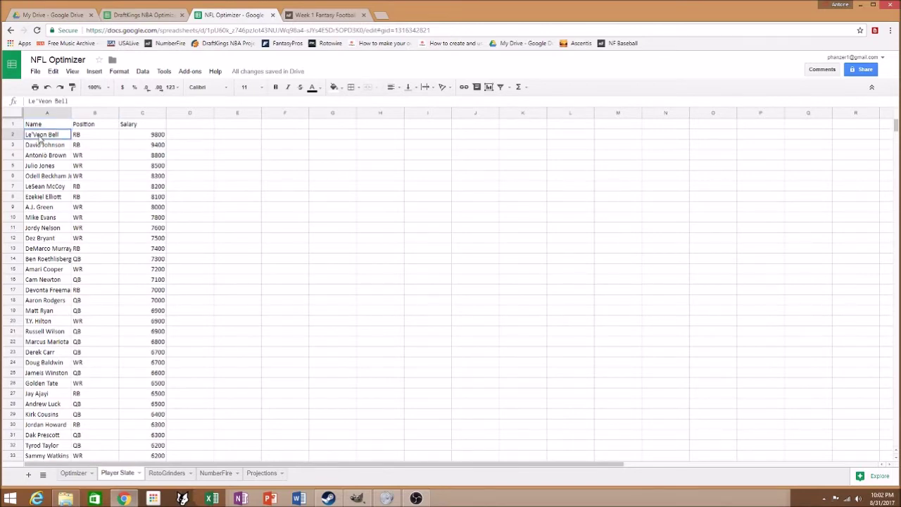
left_click_drag(40, 143, 51, 212)
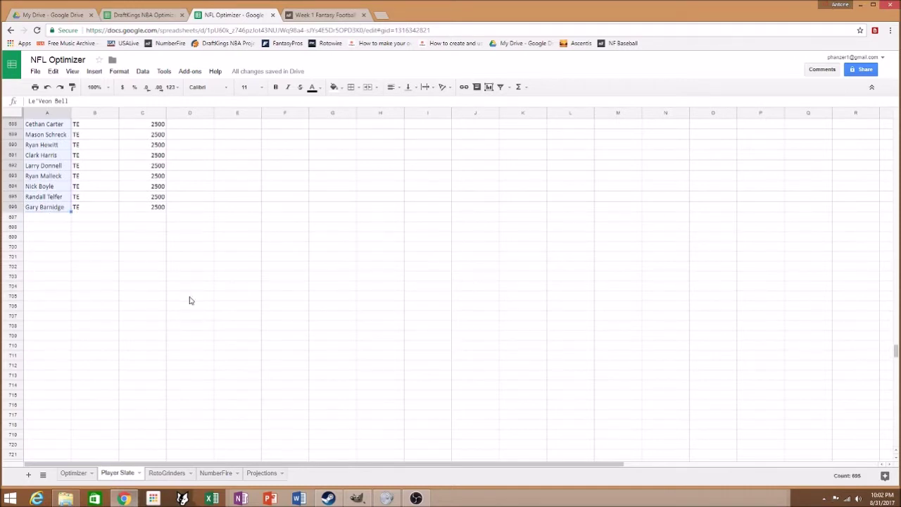
key("ctrl+c")
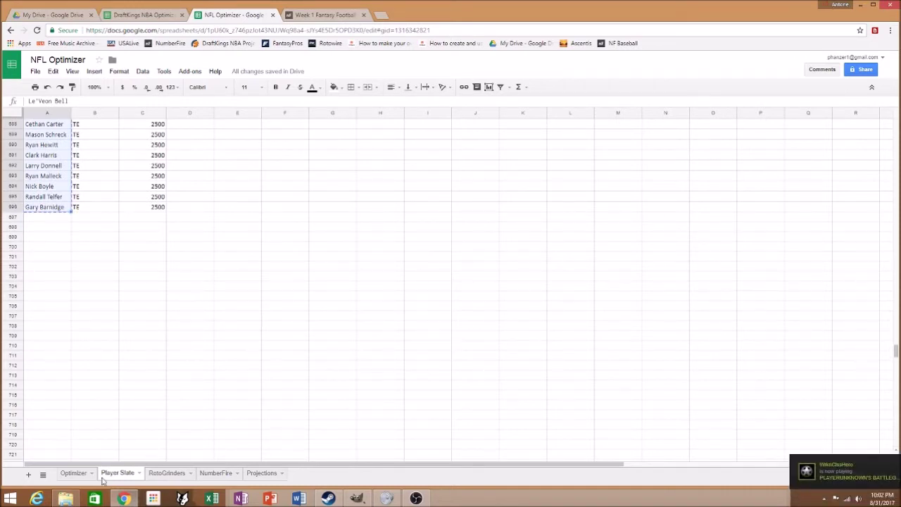
left_click(74, 473)
left_click(95, 137)
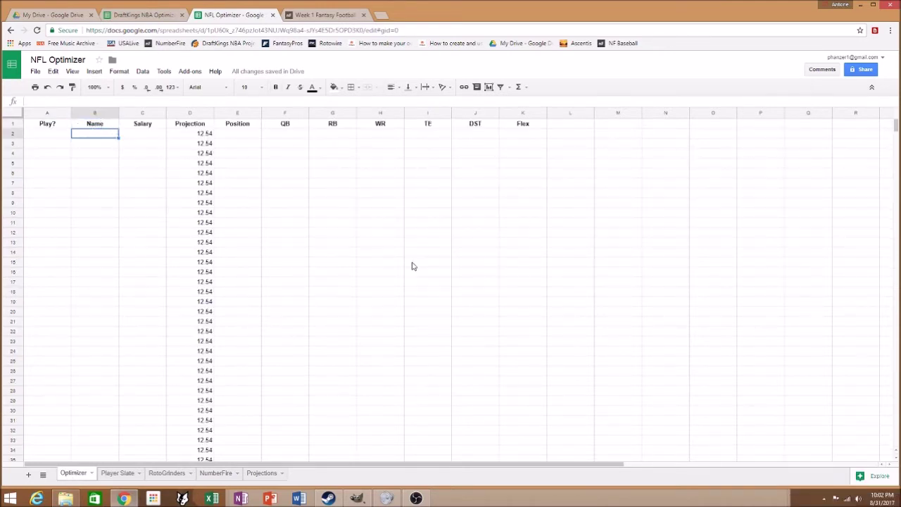
key("ctrl+v")
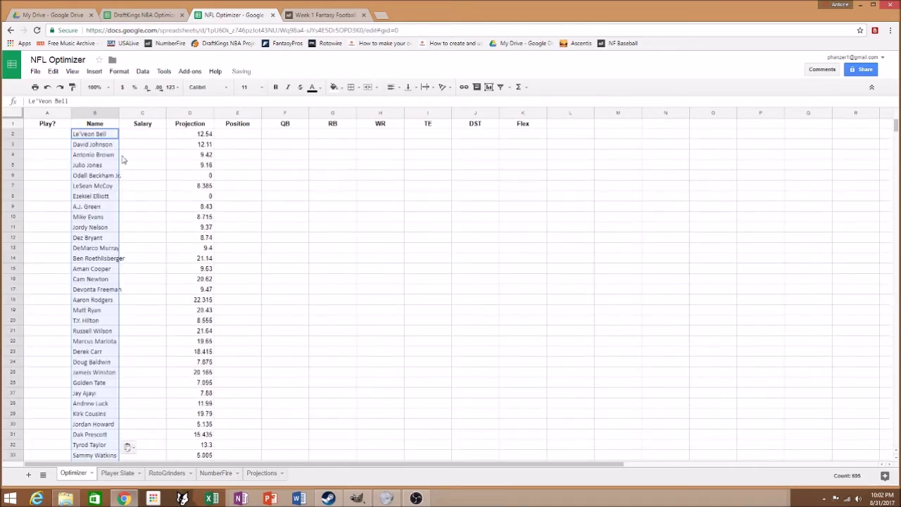
left_click_drag(119, 113, 139, 114)
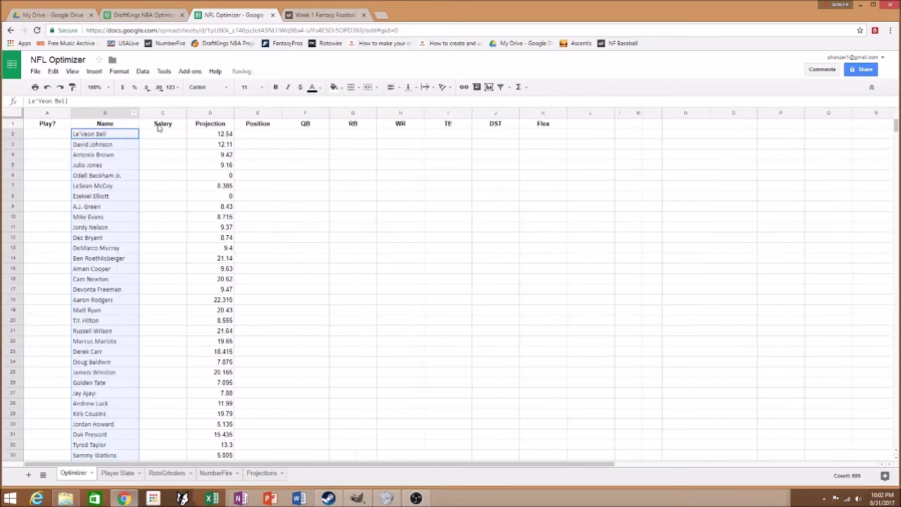
Step: Copy the Salary column with its heading from Player Slate into the Optimizer sheet starting at C2
left_click(164, 134)
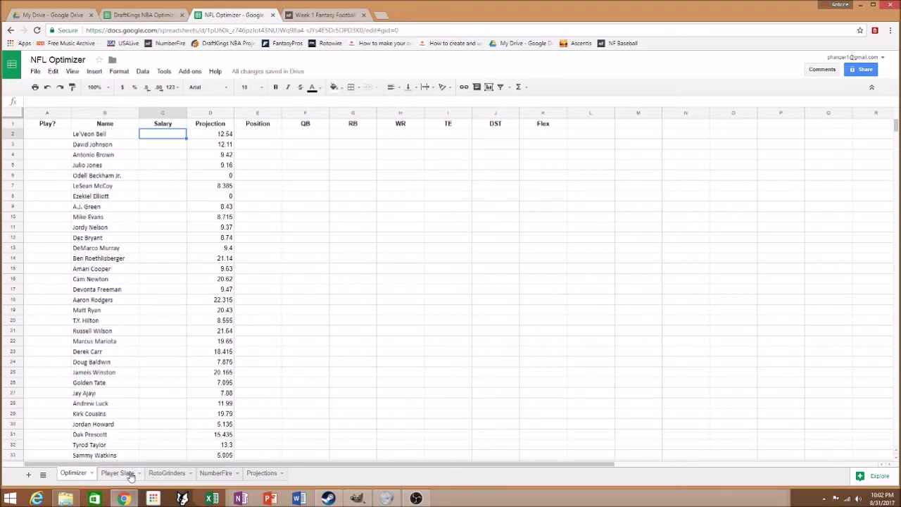
left_click(117, 473)
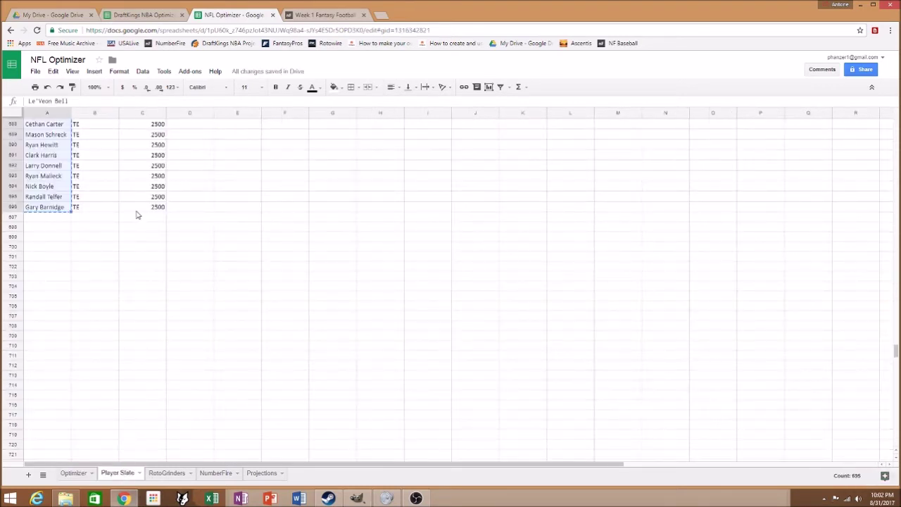
left_click_drag(140, 210, 161, 40)
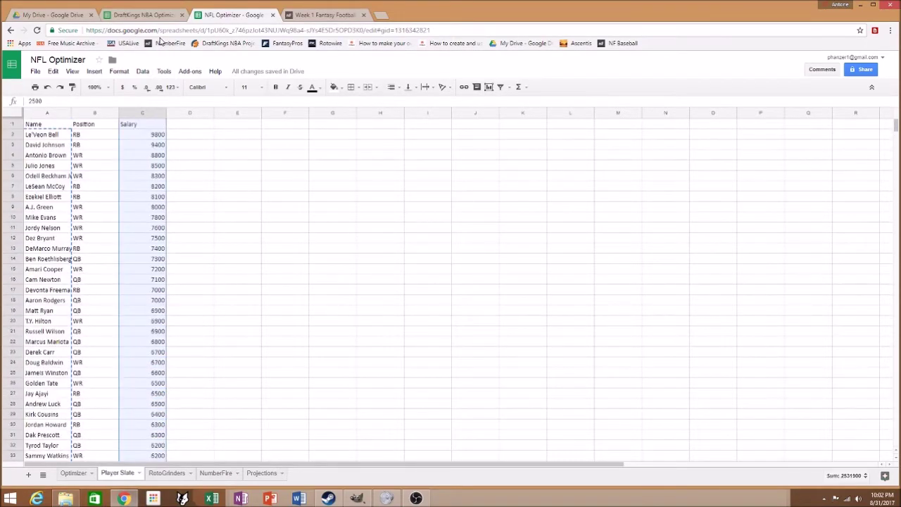
key("ctrl+c")
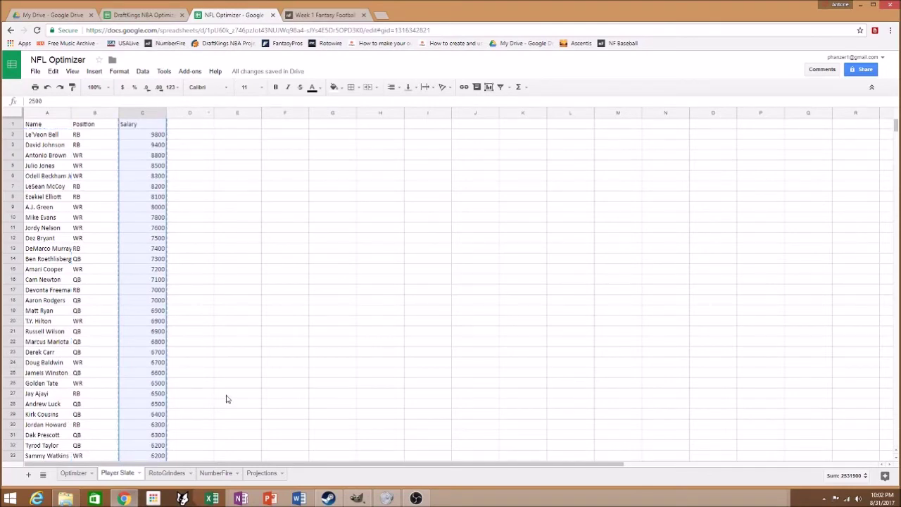
left_click(73, 473)
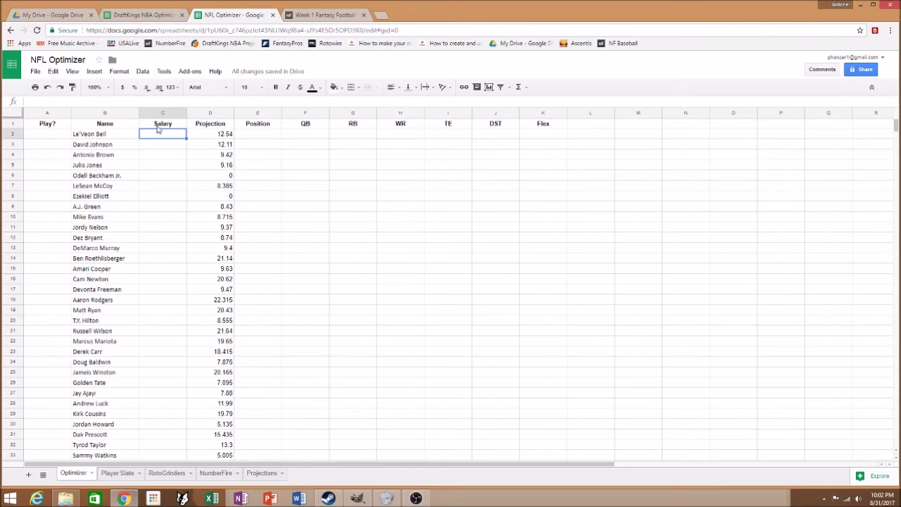
key("ctrl+v")
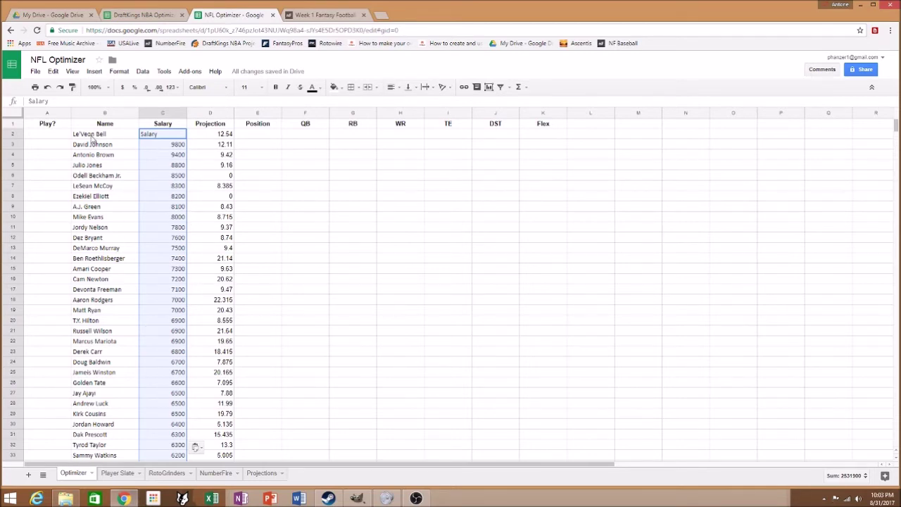
Step: Paste the copied Salary column again starting at C1 and clear the leftover salary in C697
left_click(160, 125)
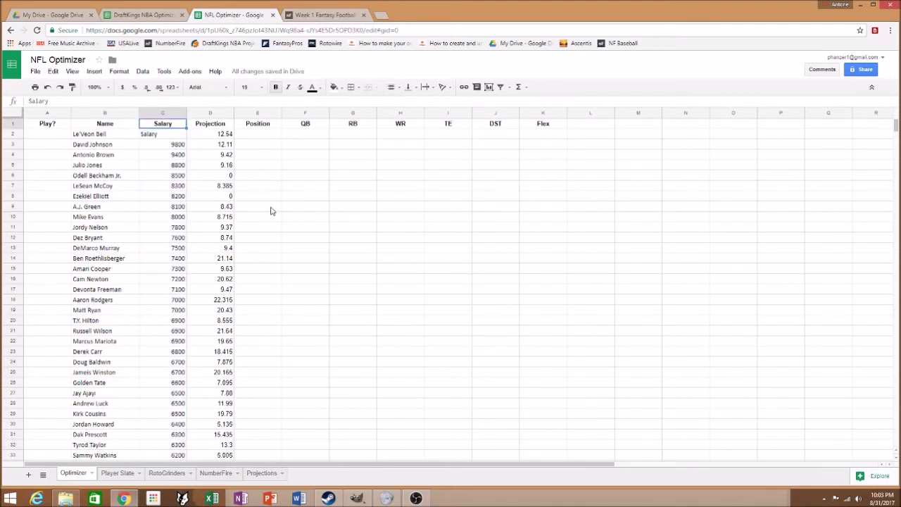
key("ctrl+v")
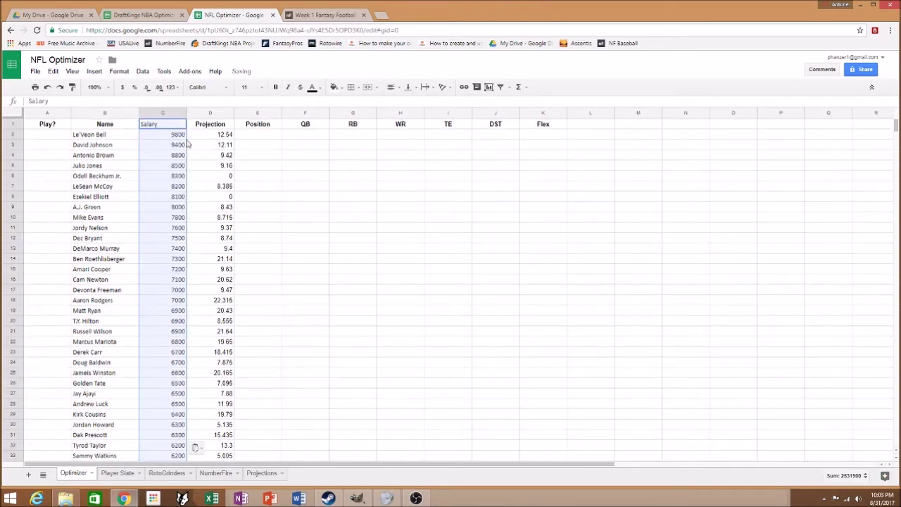
left_click_drag(897, 129, 894, 352)
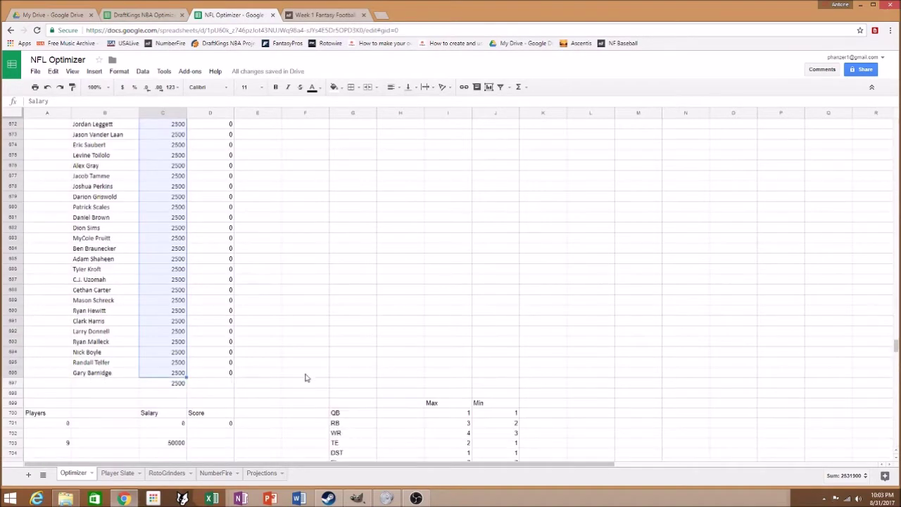
left_click(176, 385)
key("Delete")
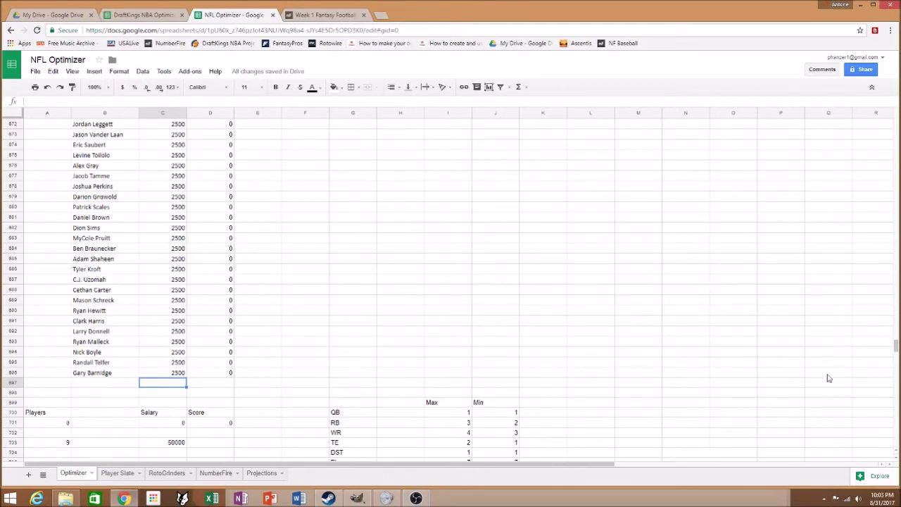
Step: Copy the Position column of Player Slate from its heading in B1 down to the last player in row 696
left_click_drag(896, 350, 896, 127)
left_click(285, 137)
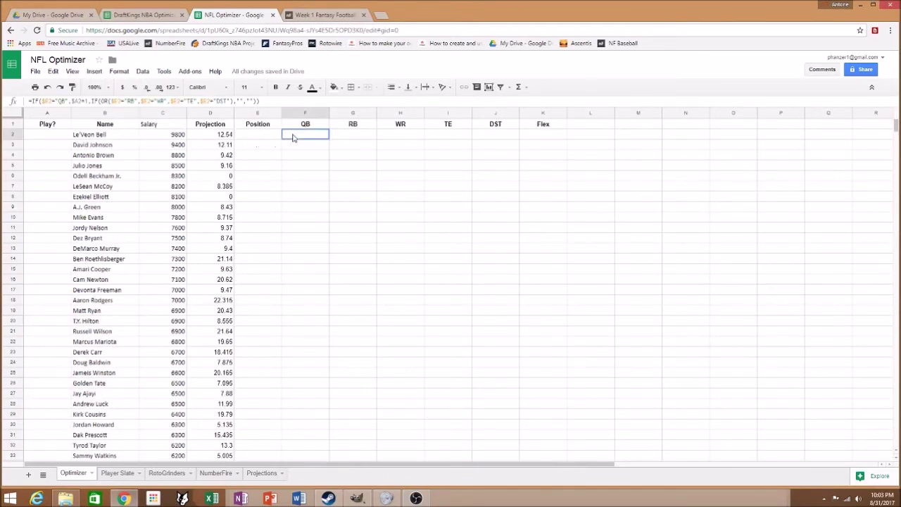
left_click(257, 136)
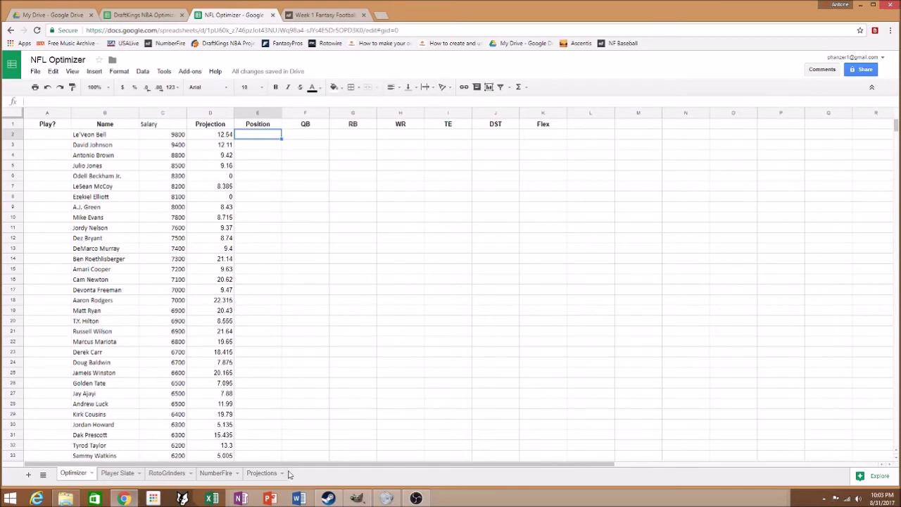
left_click(261, 473)
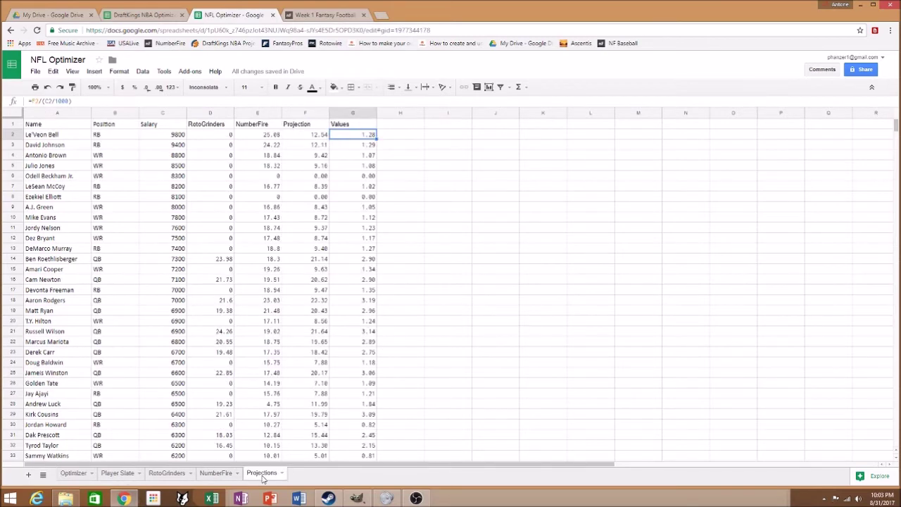
left_click(125, 473)
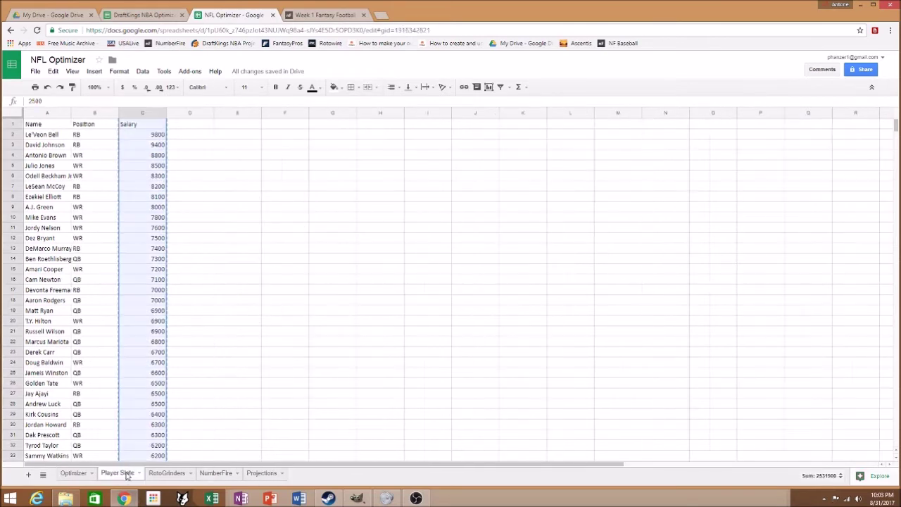
left_click(97, 126)
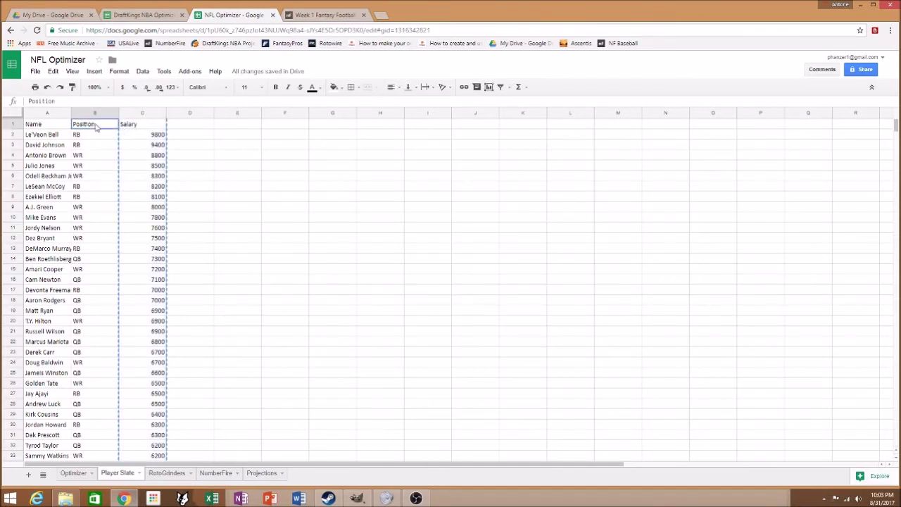
mouse_move(96, 126)
left_mouse_down()
mouse_move(95, 464)
mouse_move(81, 197)
mouse_move(88, 128)
left_mouse_up()
key("ctrl+c")
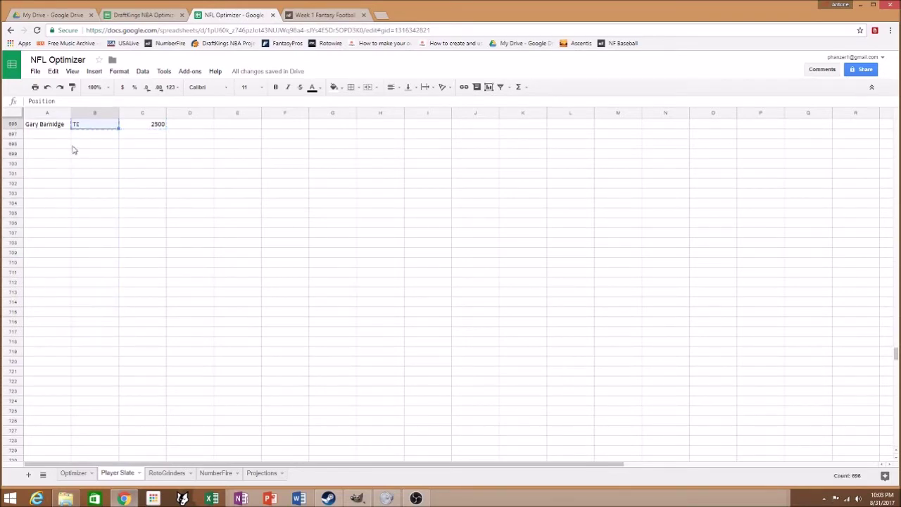
Step: Paste the copied Position column into the Optimizer sheet starting at its heading cell E1
left_click(75, 473)
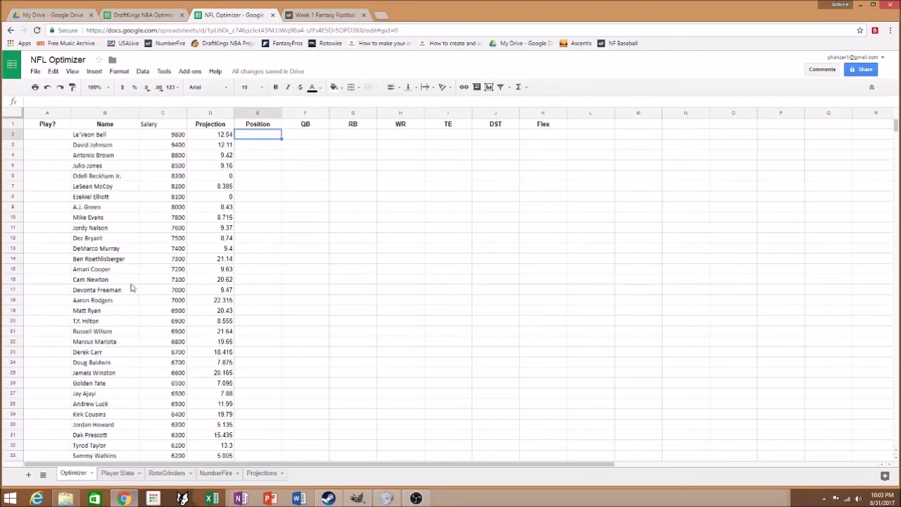
left_click(256, 125)
left_click(257, 138)
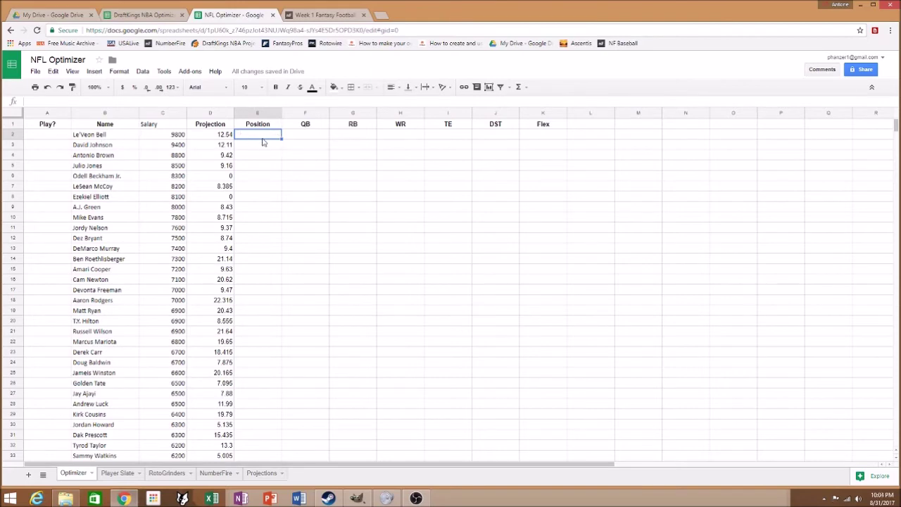
left_click(249, 125)
key("ctrl+v")
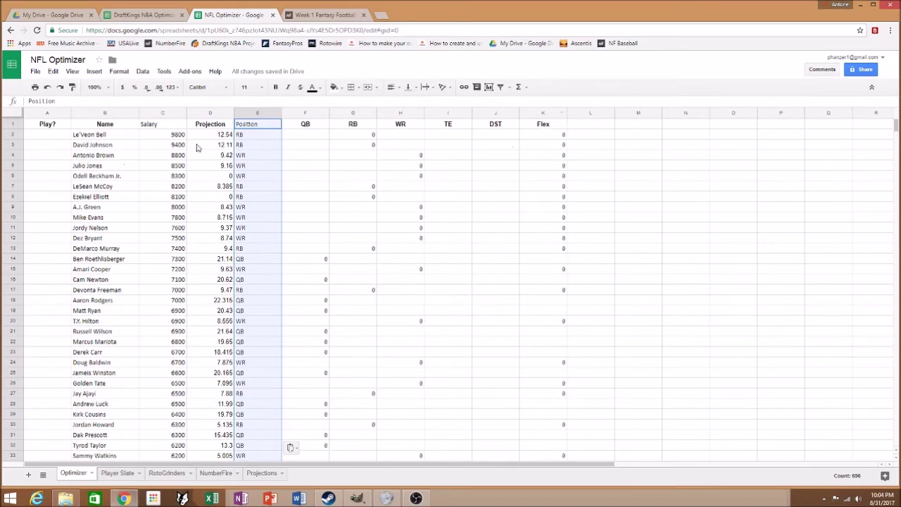
Step: Examine the RB, WR and Flex formulas in the Optimizer sheet against the players' positions
left_click(56, 135)
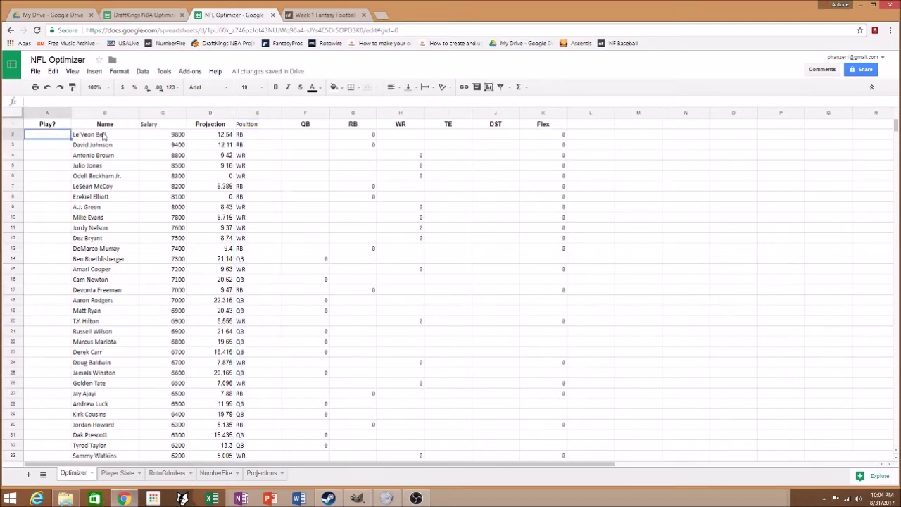
left_click(362, 138)
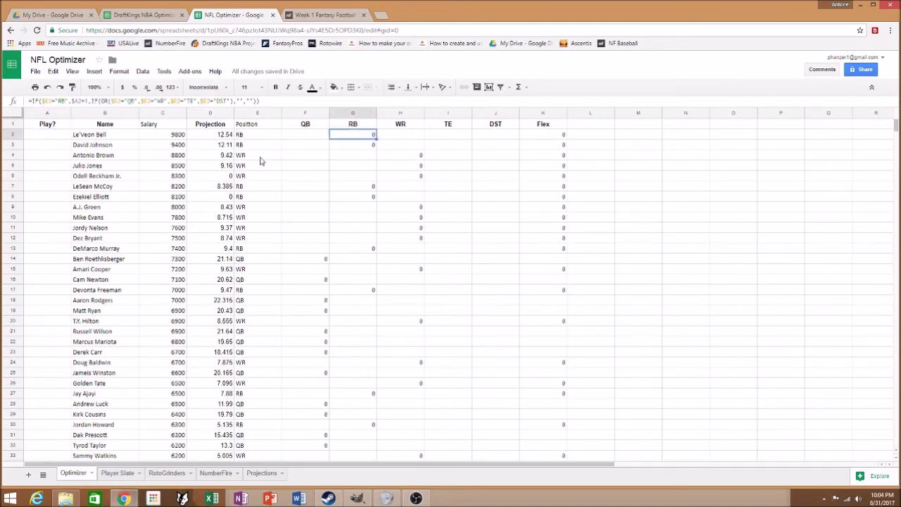
left_click(387, 156)
left_click(553, 155)
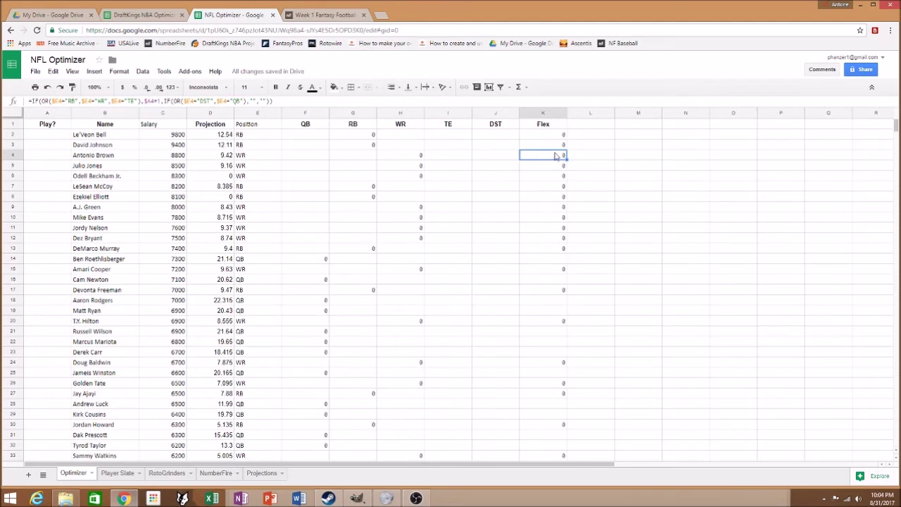
scroll(510, 239, "down", 5)
scroll(509, 242, "up", 5)
Step: Format the projection in D2 as Number with two decimals and fill the cell down the Projection column
left_click(209, 135)
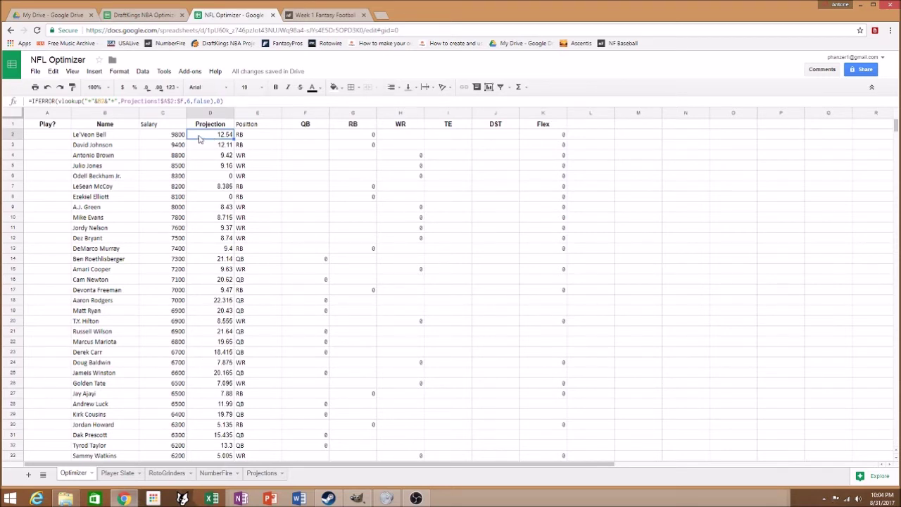
right_click(200, 137)
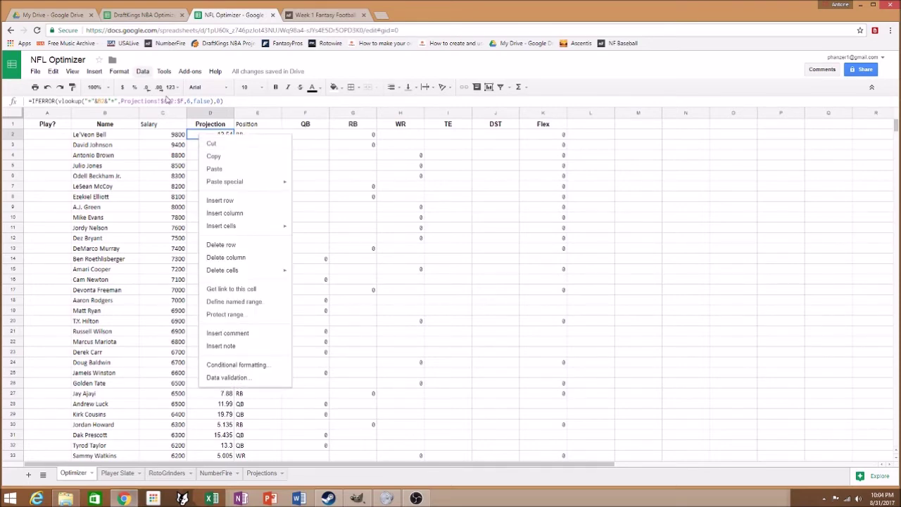
left_click(196, 197)
left_click(200, 137)
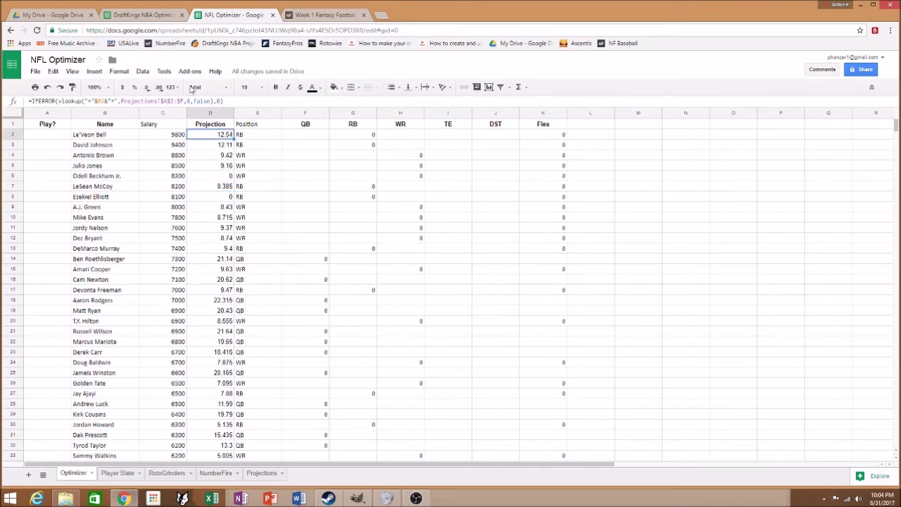
left_click(119, 71)
mouse_move(131, 91)
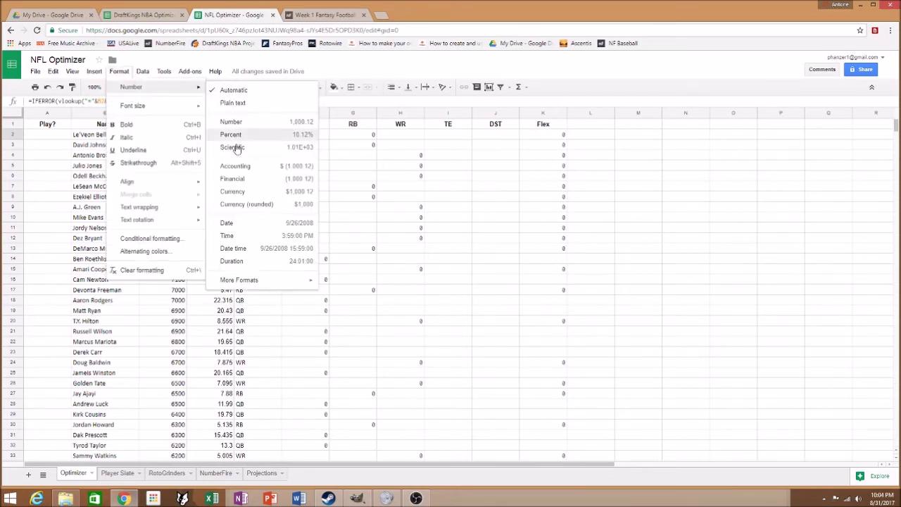
left_click(231, 122)
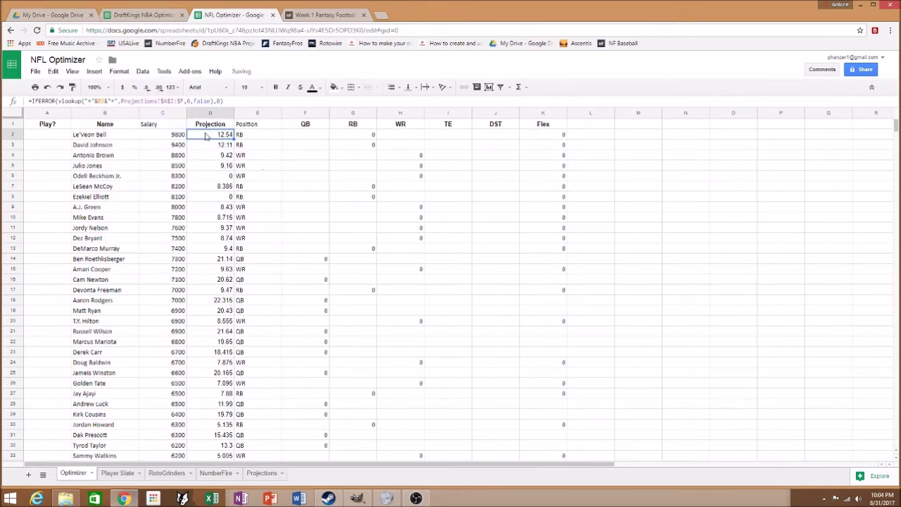
left_click_drag(233, 139, 209, 409)
left_click_drag(896, 344, 896, 125)
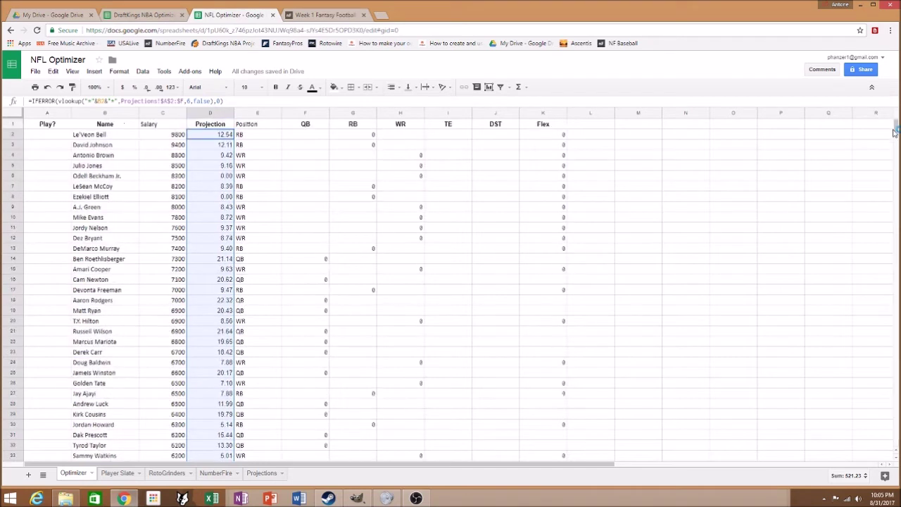
Step: Examine the projection formulas of the top players in the Optimizer sheet's Projection column, rows 3 to 13
left_click(197, 216)
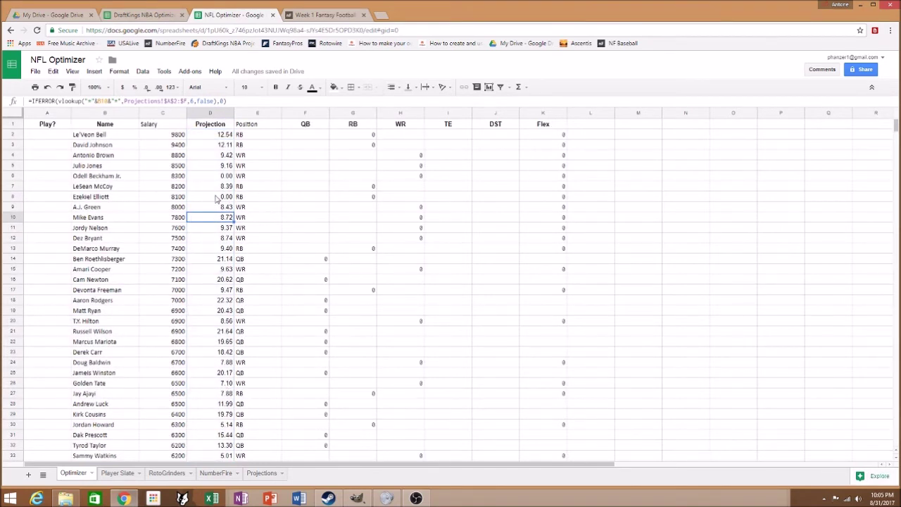
left_click(214, 145)
left_click(210, 156)
left_click(211, 169)
left_click(210, 178)
left_click(205, 194)
left_click(206, 209)
left_click(210, 226)
left_click(206, 248)
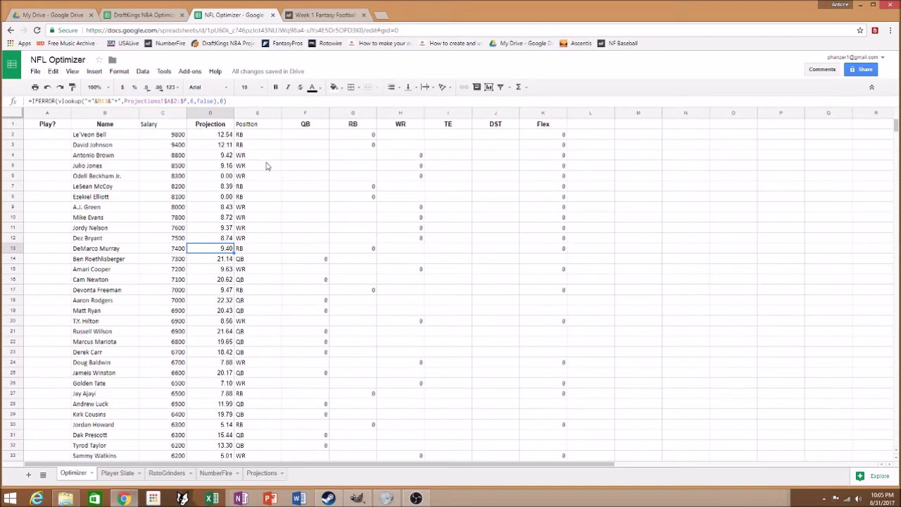
Step: Open the OpenSolver add-on's sidebar for the Optimizer sheet
left_click(190, 73)
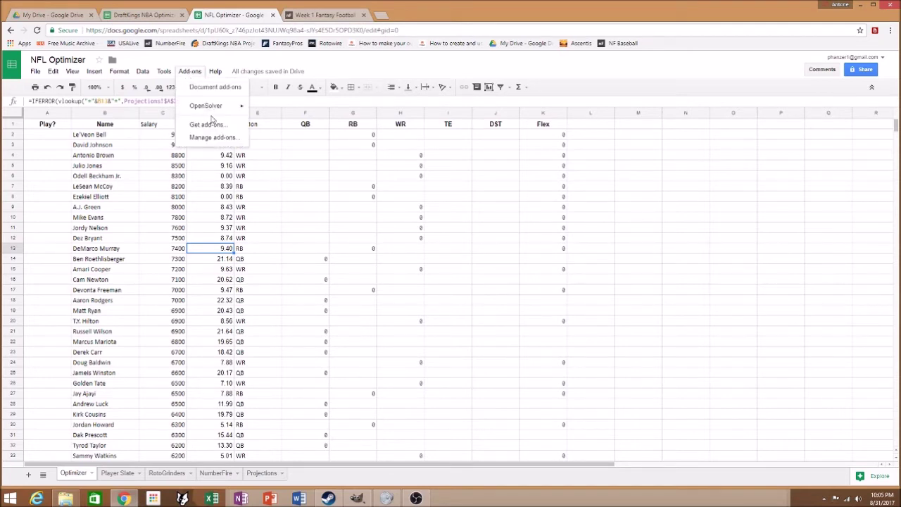
mouse_move(211, 105)
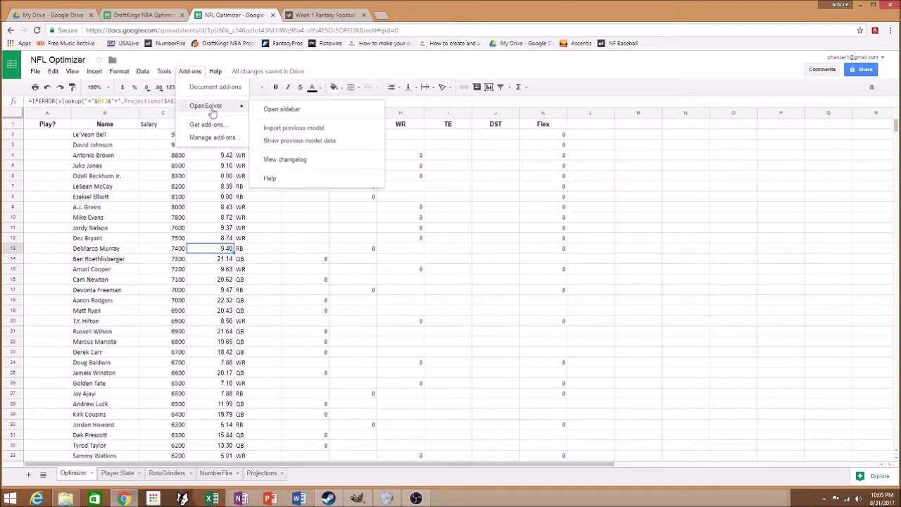
left_click(290, 110)
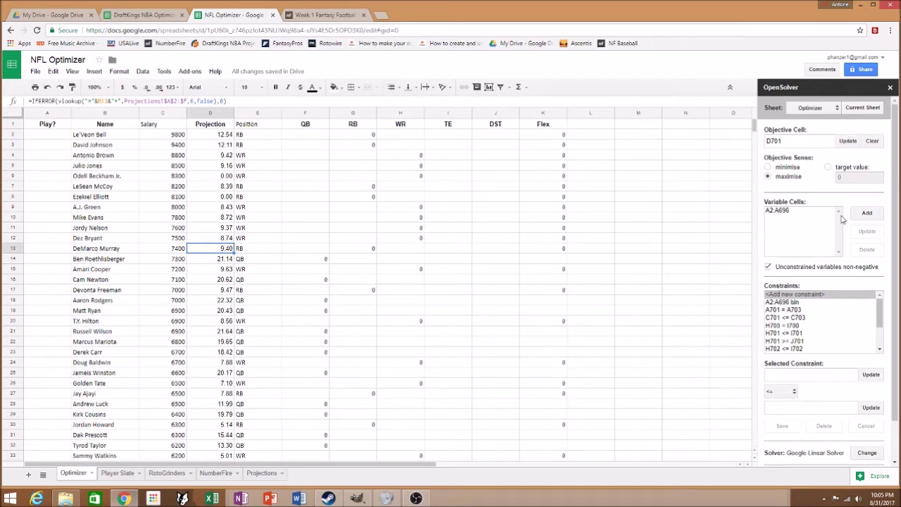
Step: Change the solver's variable cells to the Name column range B2:B696
left_click(788, 211)
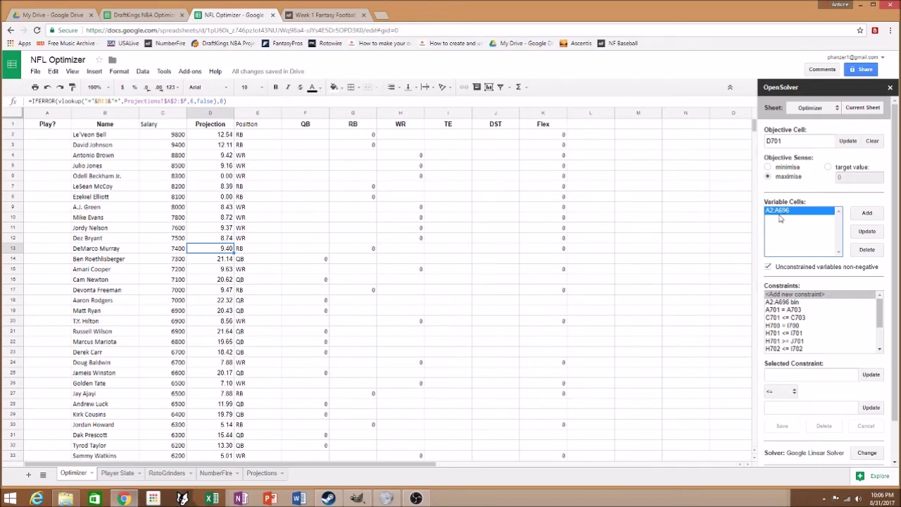
left_click(118, 136)
left_click_drag(118, 136, 125, 327)
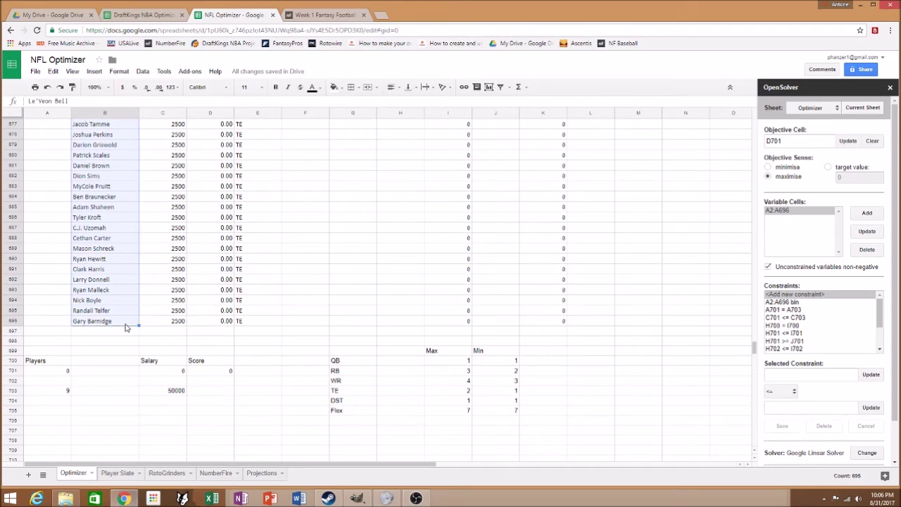
left_click(867, 233)
Step: Set the solver's variable cells to the Play? column range A2:A696
left_click_drag(756, 354, 757, 118)
left_click(53, 136)
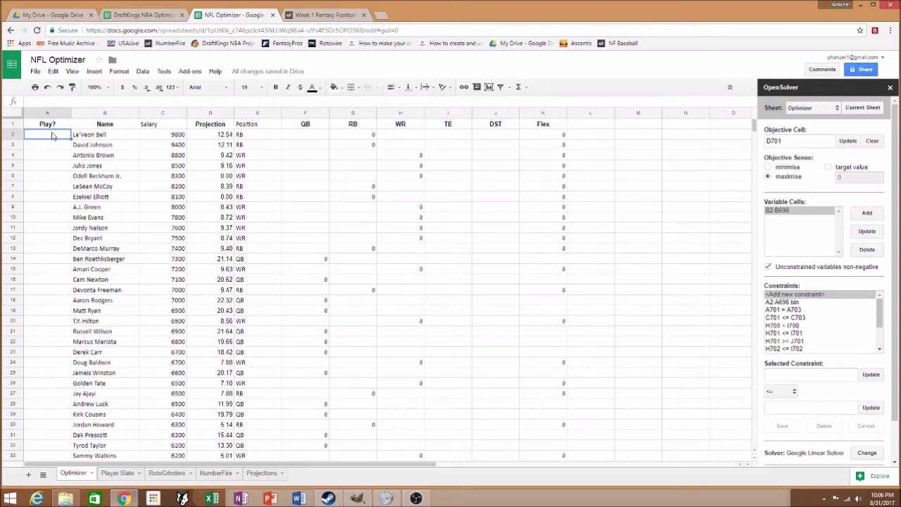
left_click_drag(58, 138, 48, 202)
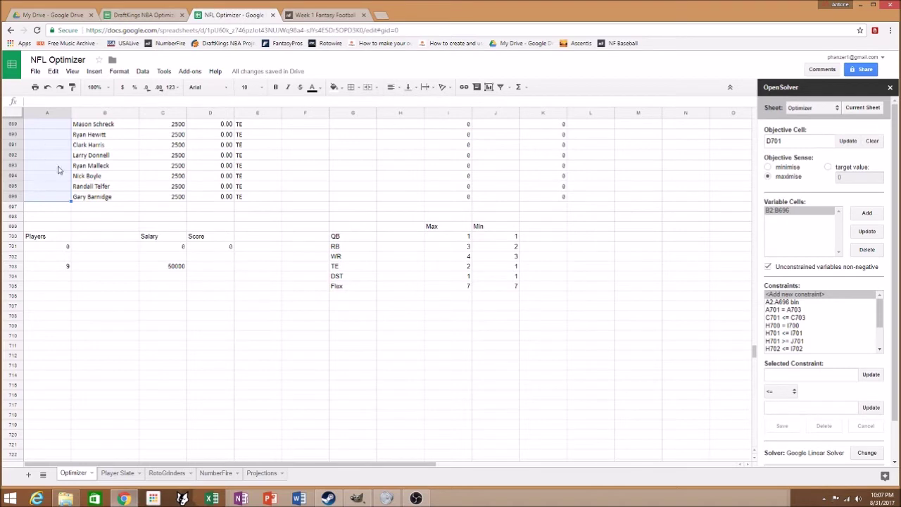
left_click(867, 231)
Step: Update the binary constraint to cover A2:A696 and solve the model
left_click(783, 301)
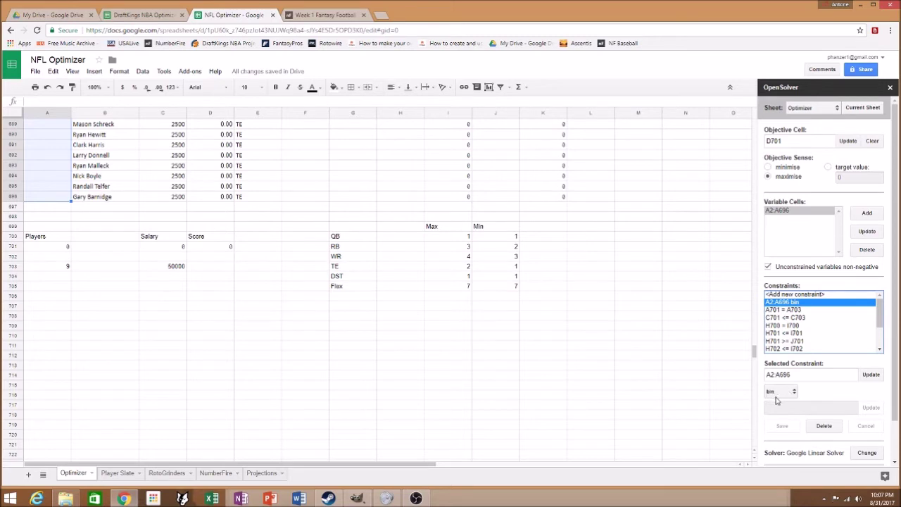
left_click(872, 375)
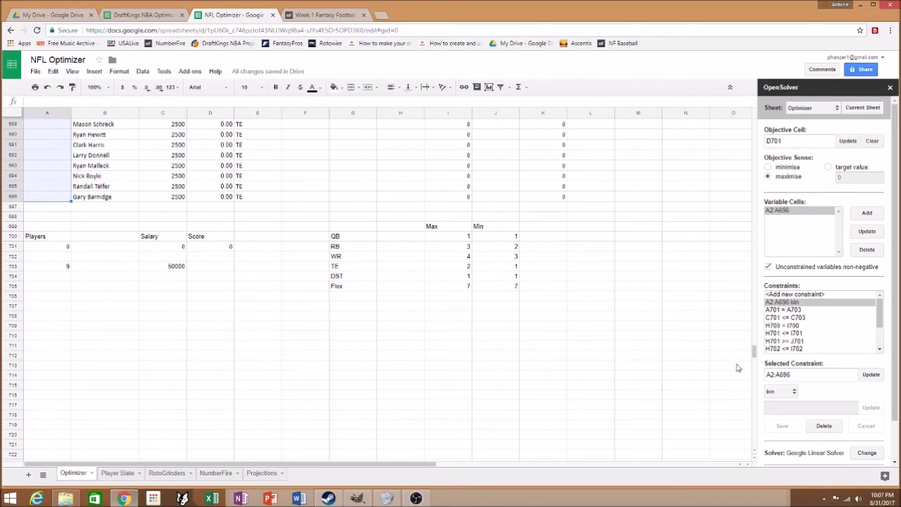
scroll(879, 386, "down", 2)
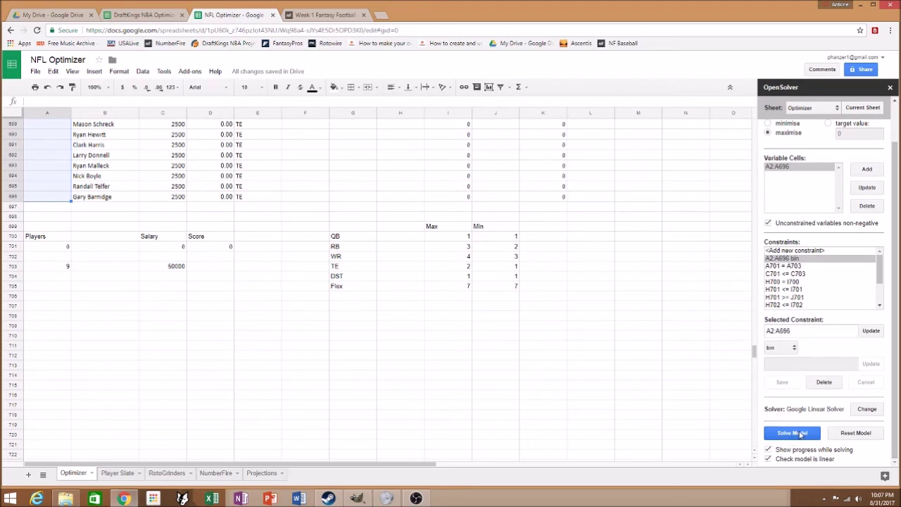
left_click(800, 434)
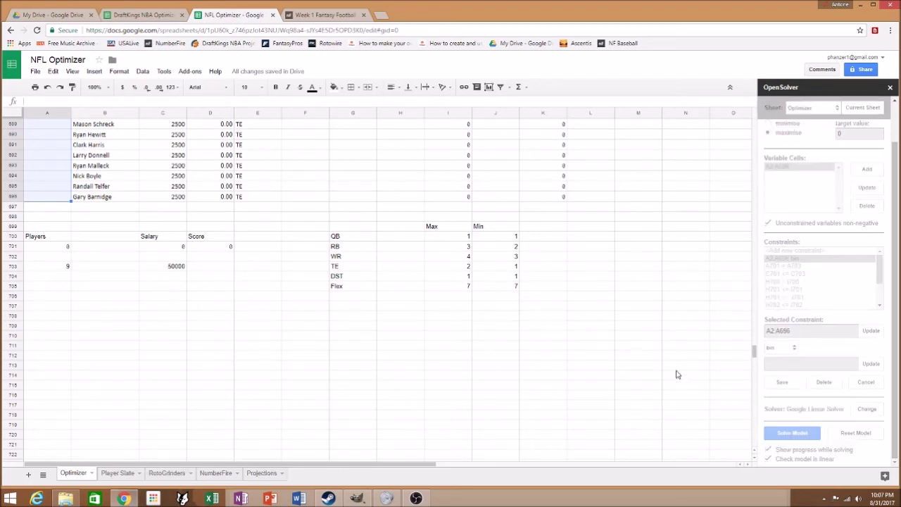
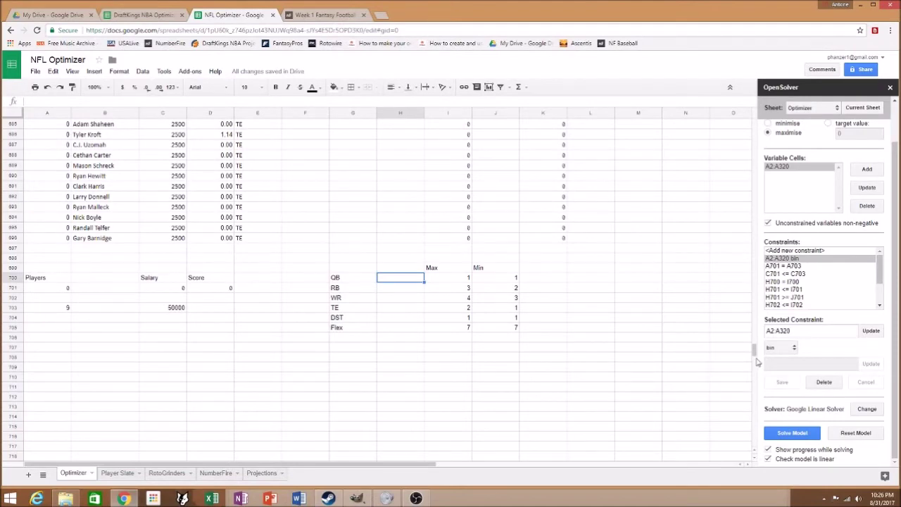
Step: Review the player projections and the empty position total cells H700:H705 beside the QB to Flex limits
left_click_drag(755, 359, 757, 127)
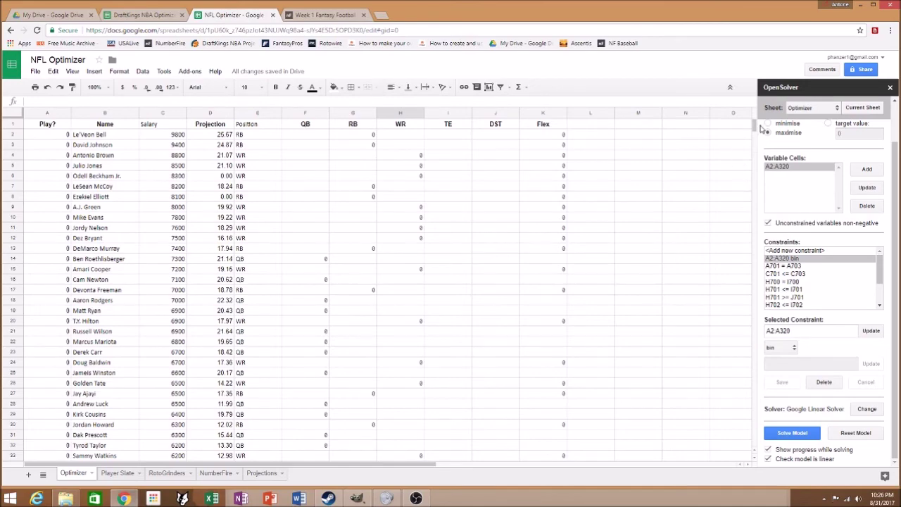
left_click_drag(756, 126, 752, 352)
left_click(409, 319)
left_click(407, 341)
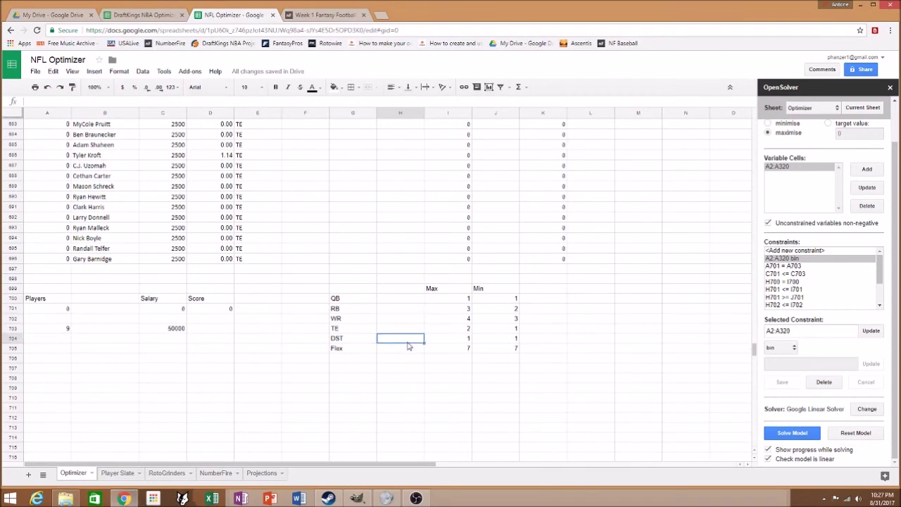
left_click(414, 349)
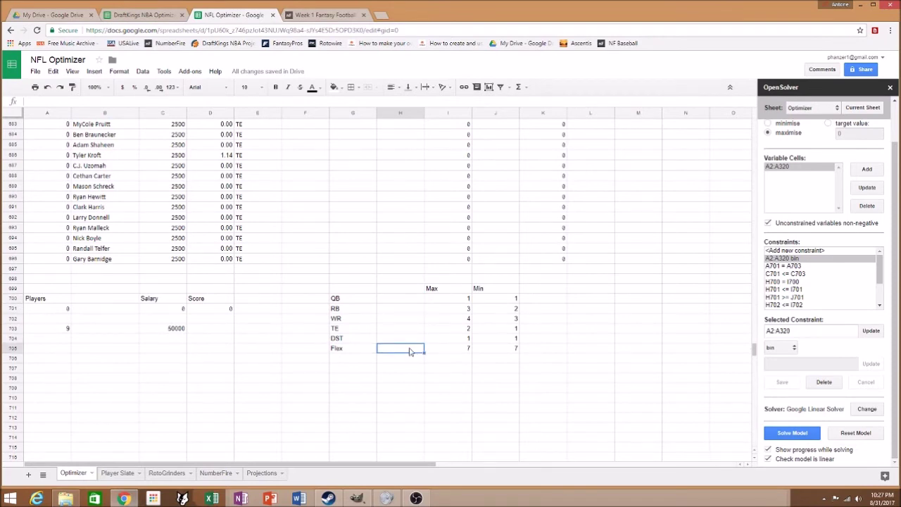
left_click(411, 301)
left_click(408, 309)
left_click(410, 318)
left_click(408, 328)
left_click(409, 338)
left_click(407, 348)
left_click(411, 300)
left_click(410, 310)
Step: Enter a SUM formula in the QB total cell H700 that adds up F2:F696
left_click(401, 301)
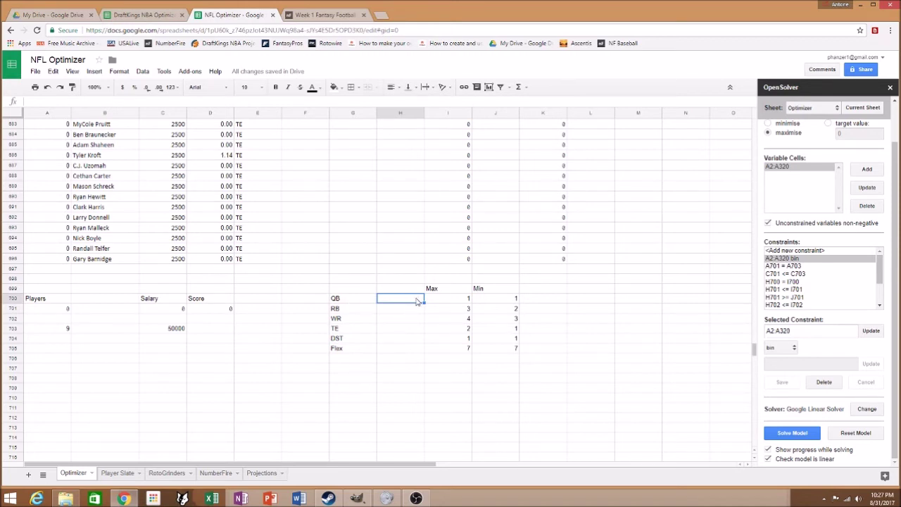
type("=sum")
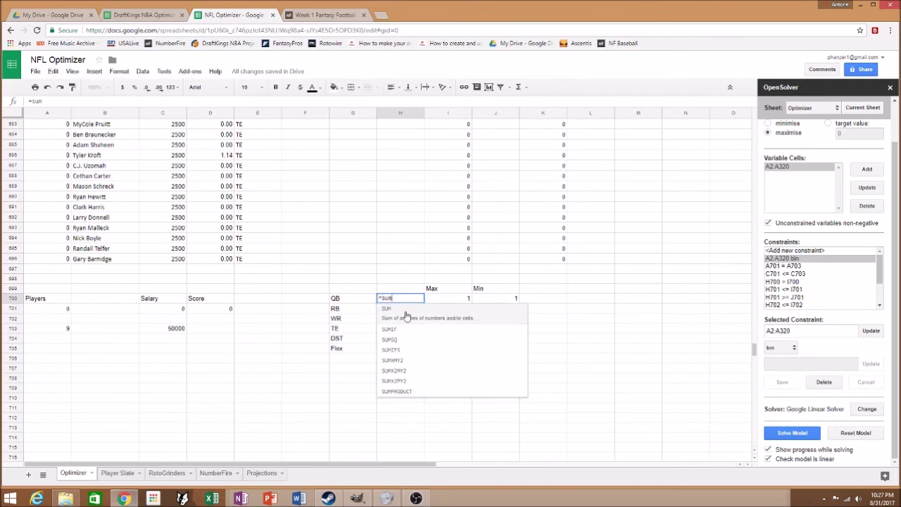
left_click(406, 316)
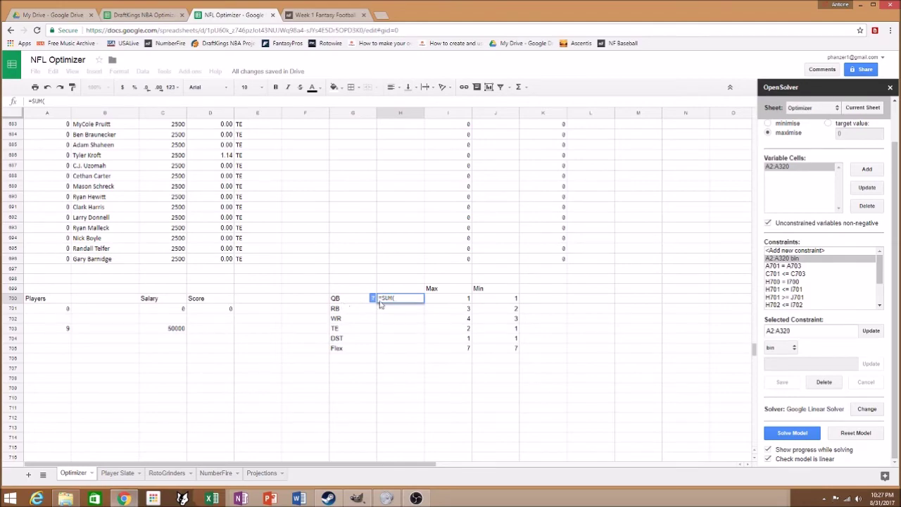
left_click_drag(756, 354, 754, 131)
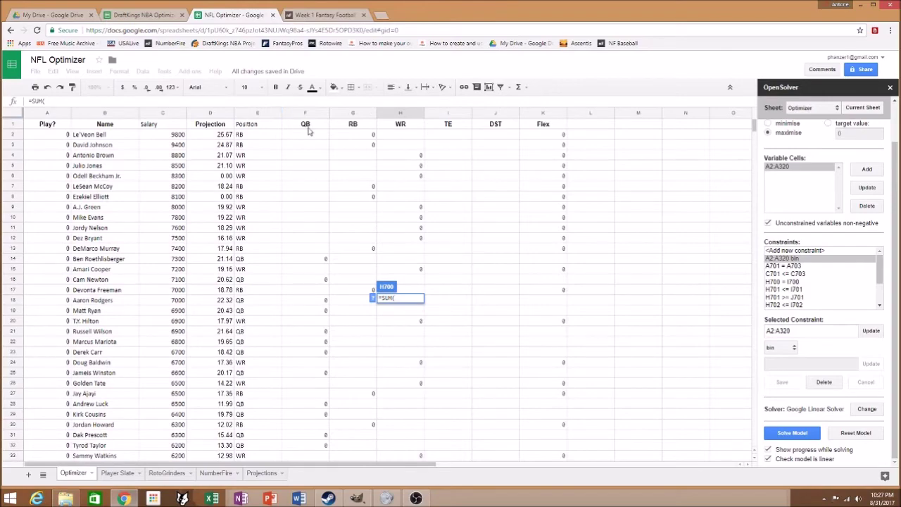
left_click_drag(318, 138, 310, 241)
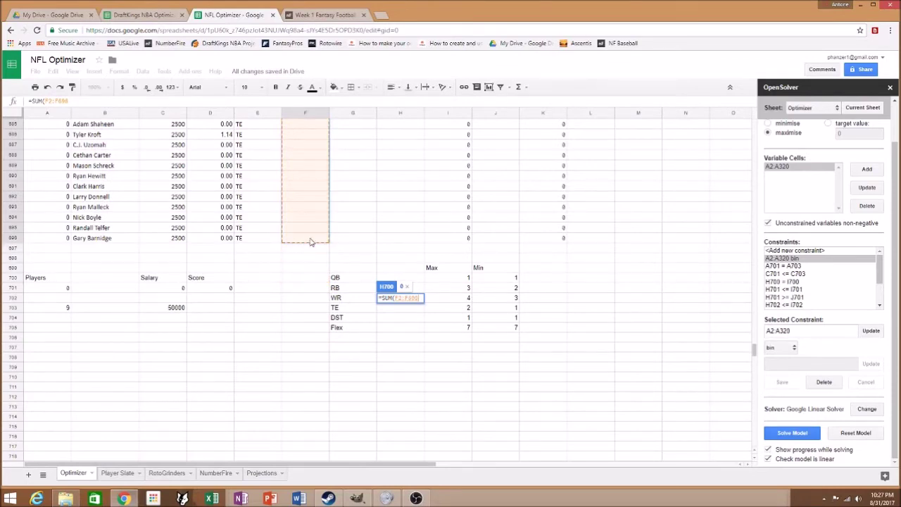
key("Tab")
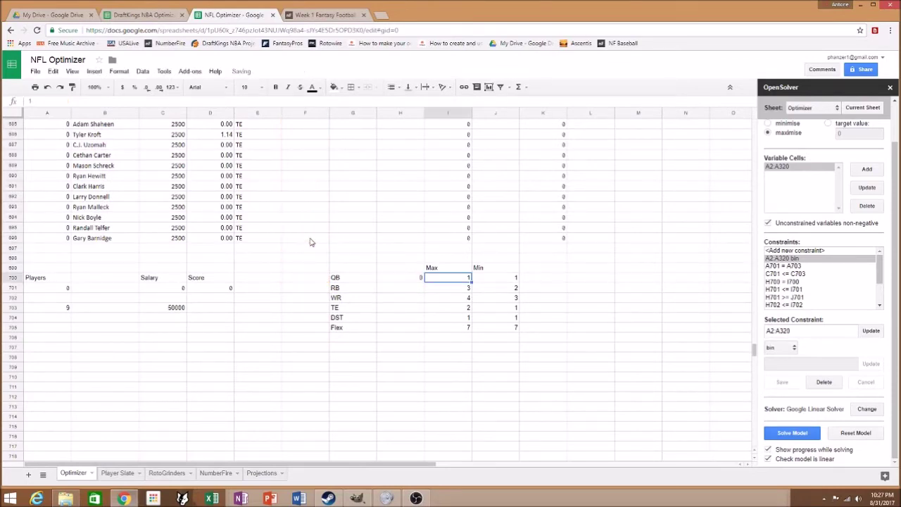
Step: Enter a SUM formula in the RB total cell H701 that adds up G2:G696
left_click(405, 289)
type("=sum")
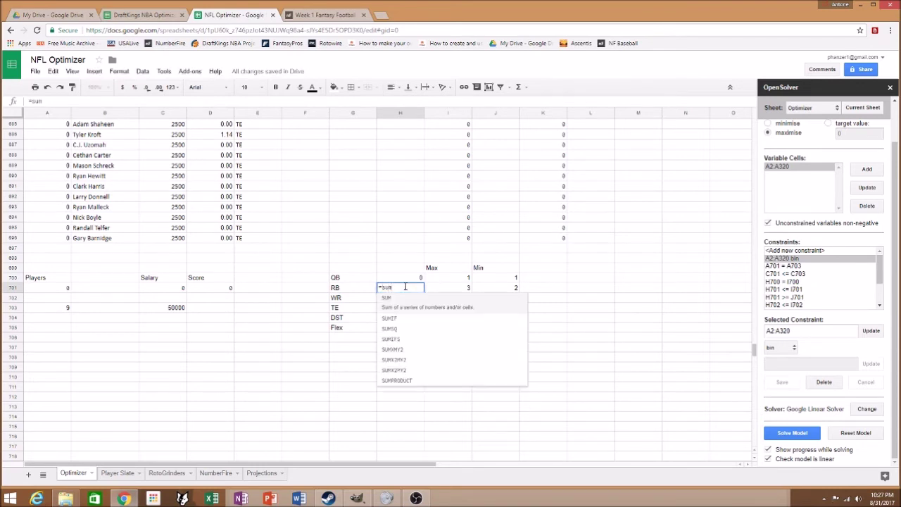
left_click(413, 301)
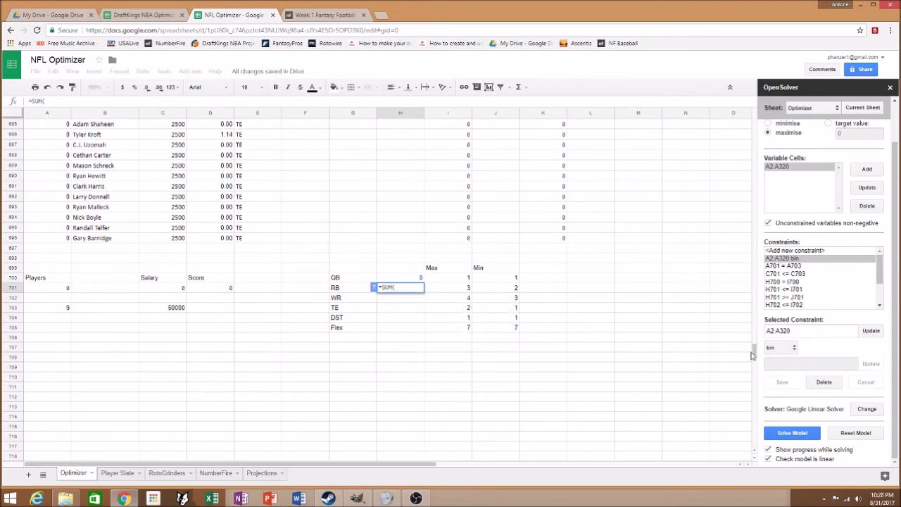
left_click_drag(754, 351, 769, 118)
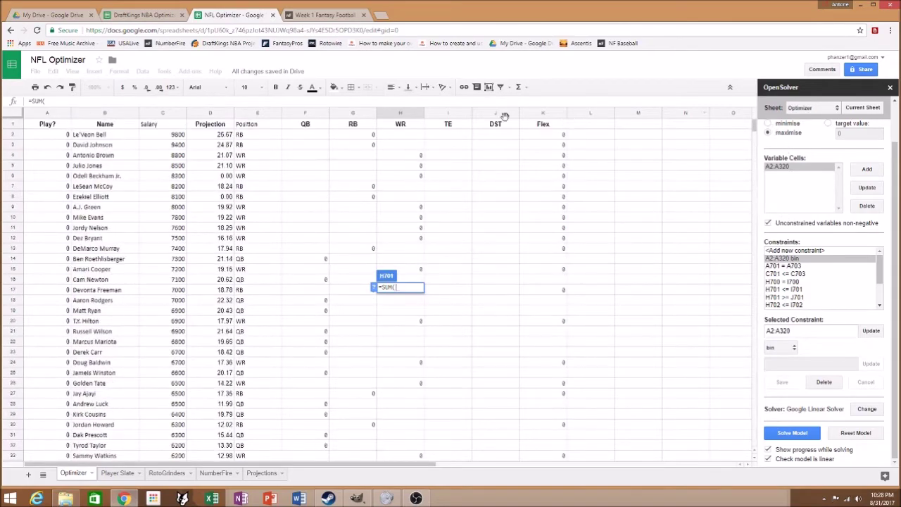
left_click(366, 135)
left_click_drag(367, 134, 373, 356)
key("Tab")
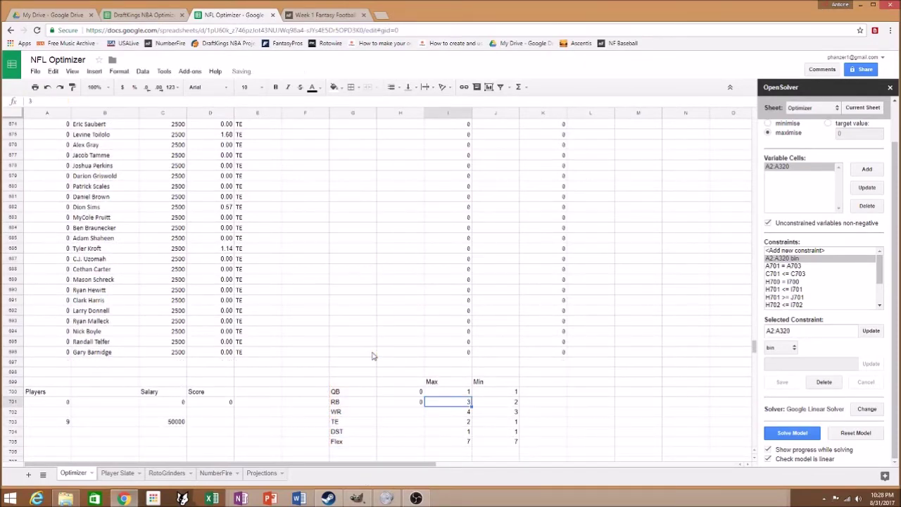
Step: Enter a SUM formula in the WR total cell H702 that adds up H2:H696
left_click(417, 414)
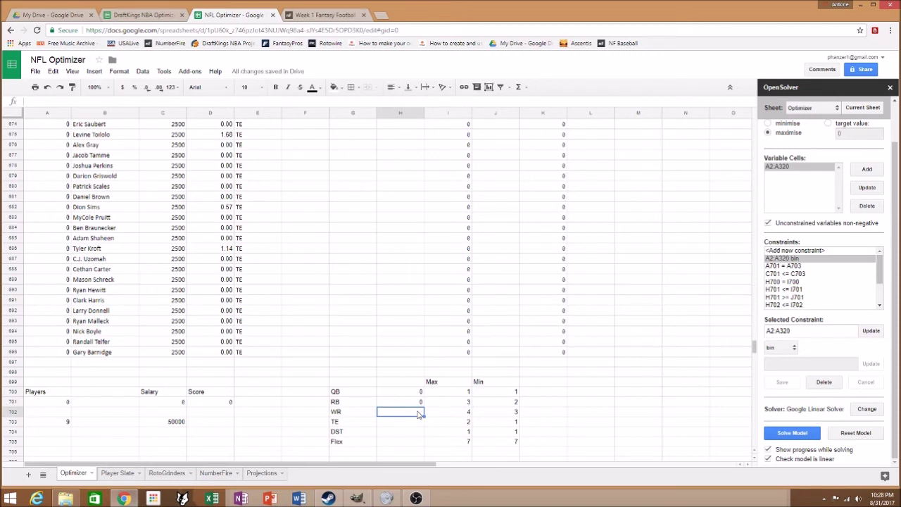
type("=sum")
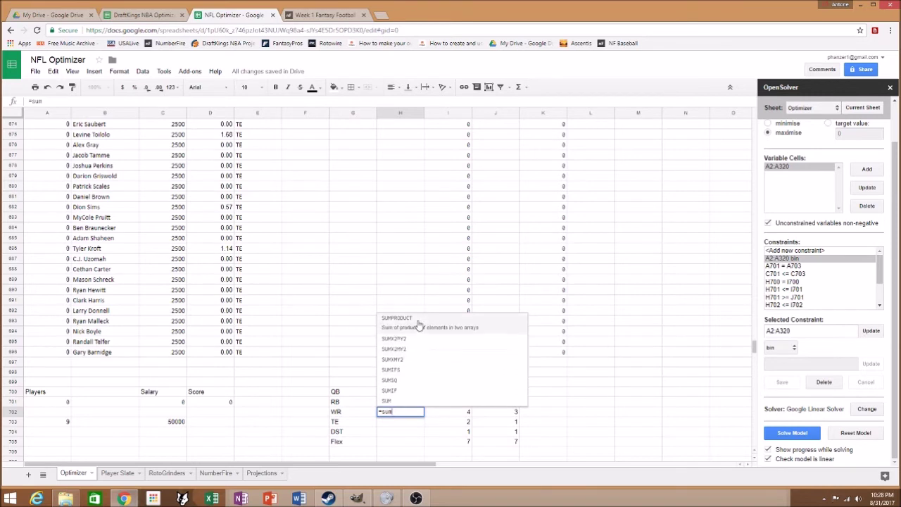
left_click(420, 400)
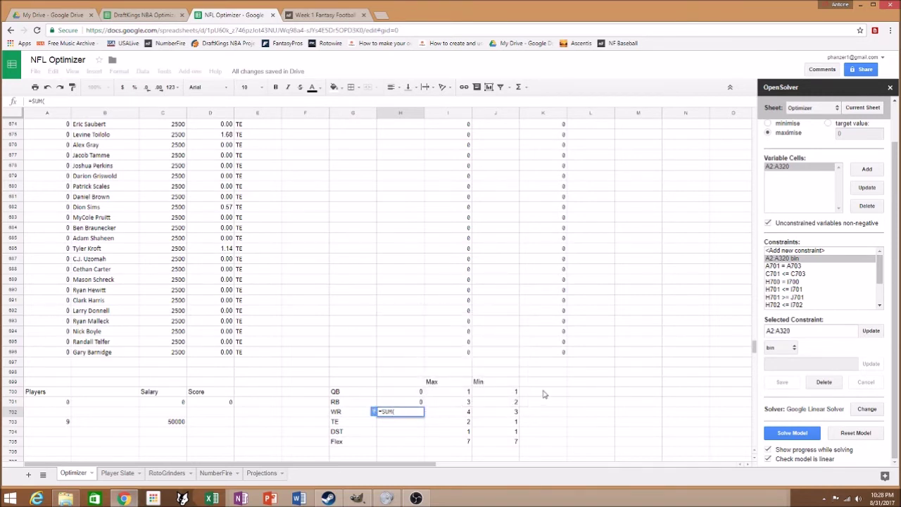
left_click_drag(754, 352, 755, 127)
left_click_drag(411, 134, 417, 214)
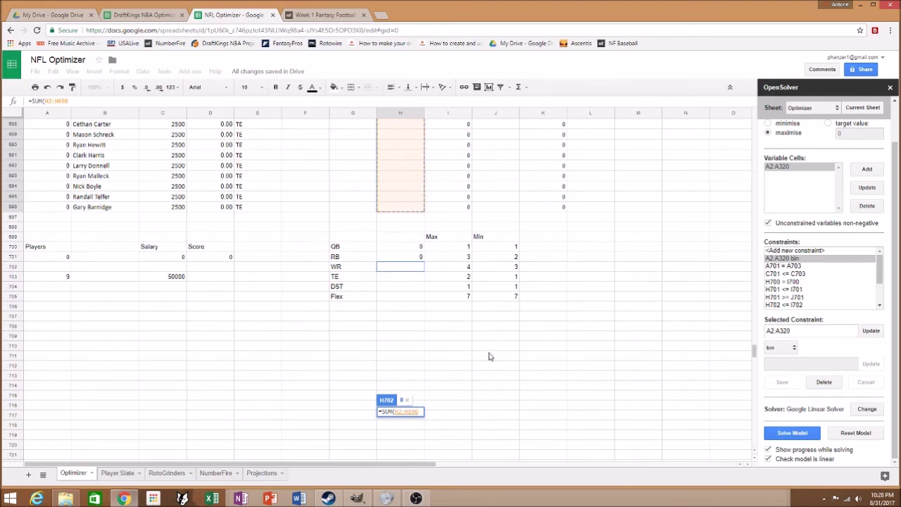
key("Tab")
Step: Enter a SUM formula in the TE total cell H703 that adds up I2:I696
left_click(408, 278)
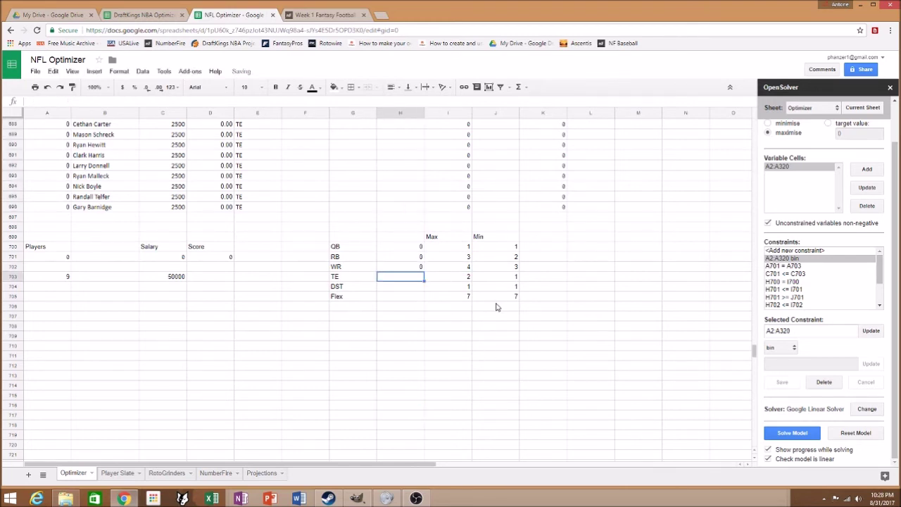
type("=sum")
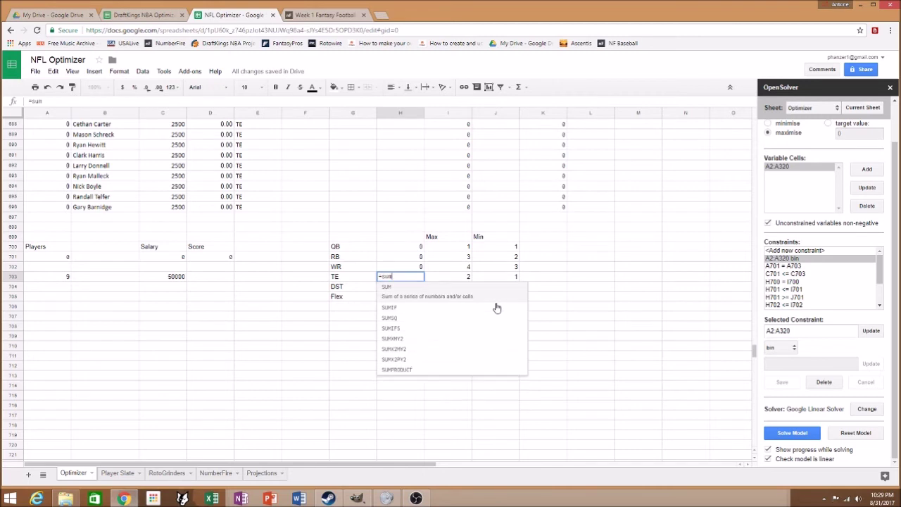
left_click(447, 292)
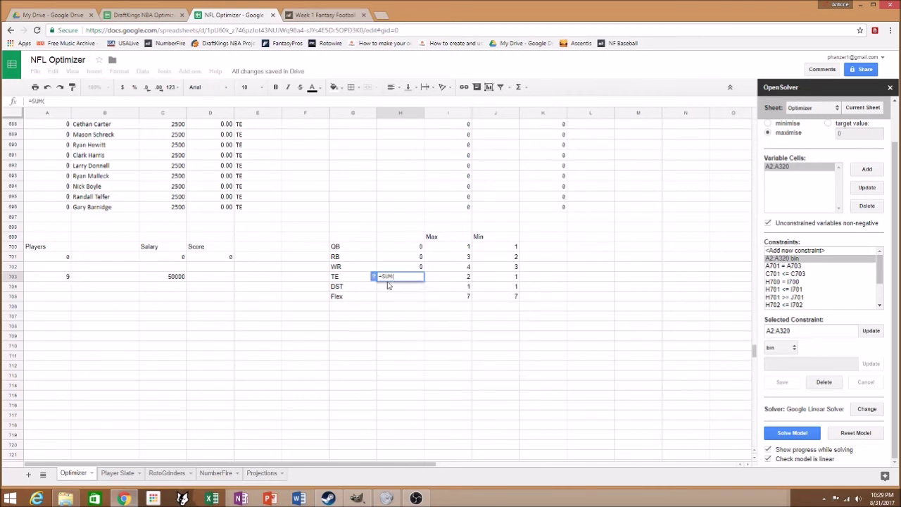
left_click_drag(753, 354, 753, 126)
mouse_move(465, 138)
left_mouse_down()
mouse_move(458, 466)
mouse_move(473, 406)
mouse_move(478, 172)
mouse_move(466, 132)
left_mouse_up()
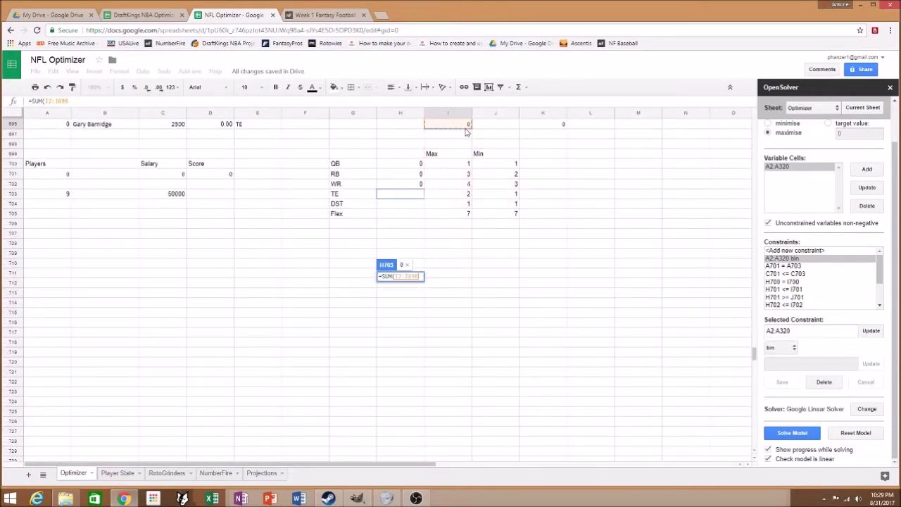
key("Tab")
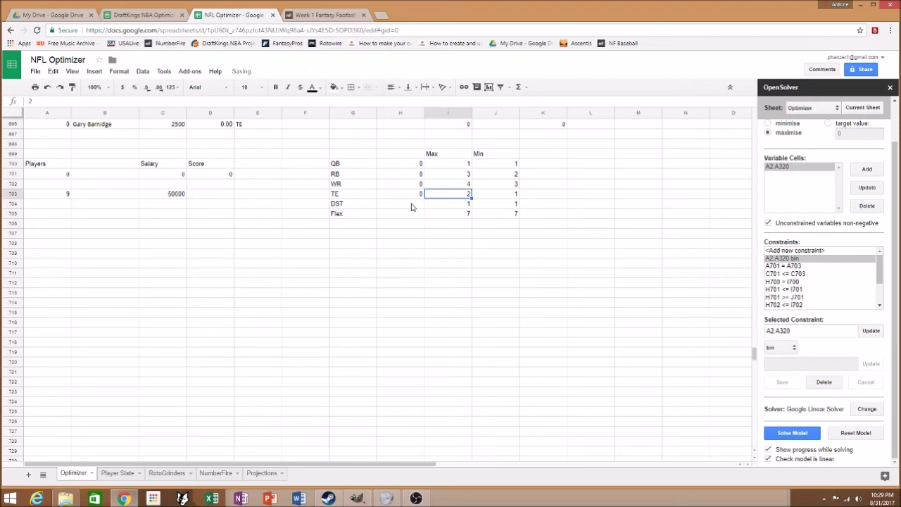
Step: Enter a SUM formula in the DST total cell H704 that adds up the player rows of column J
left_click(421, 205)
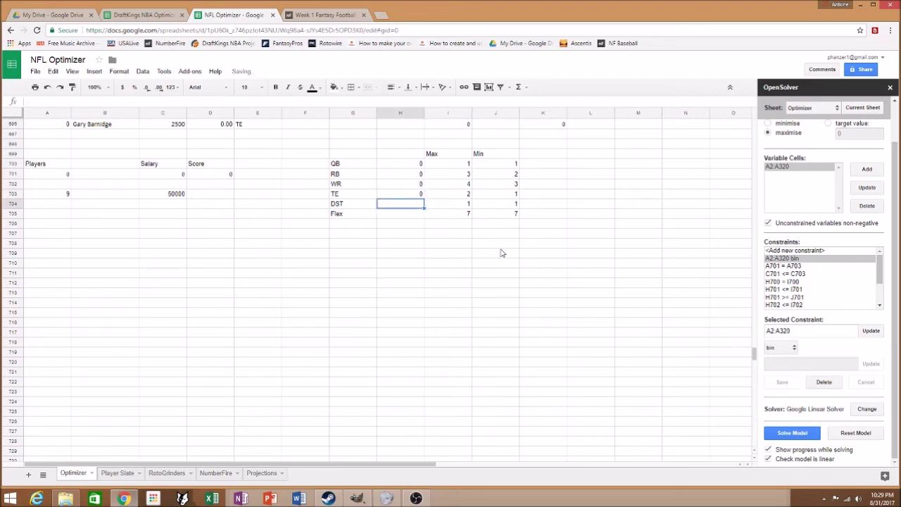
type("=sum")
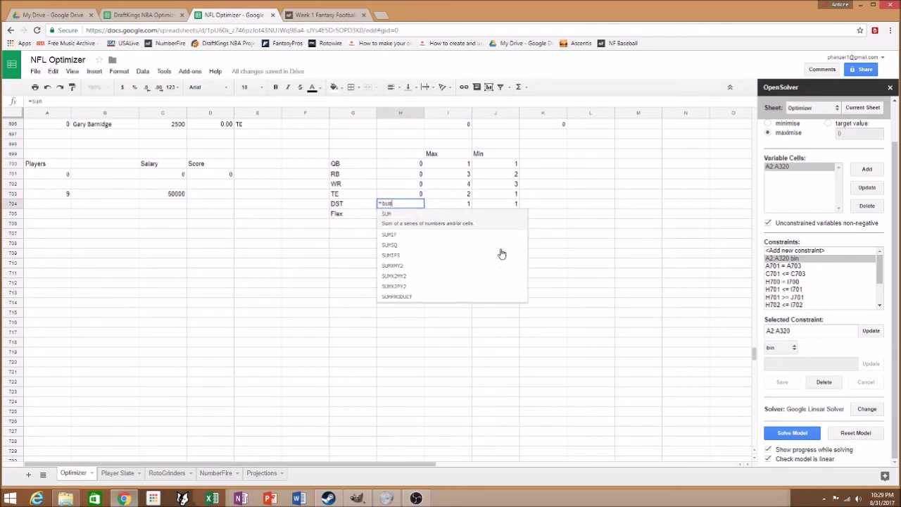
left_click(449, 214)
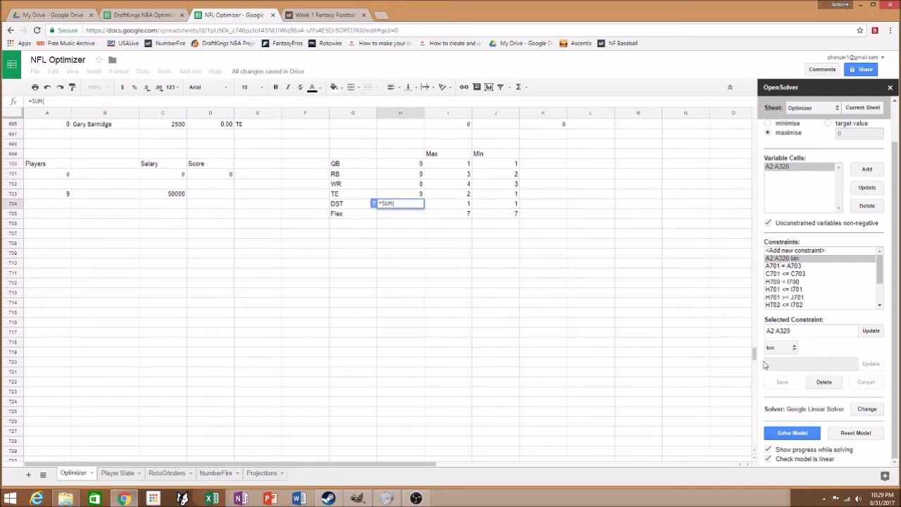
left_click_drag(754, 352, 766, 121)
left_click_drag(506, 134, 509, 394)
key("Tab")
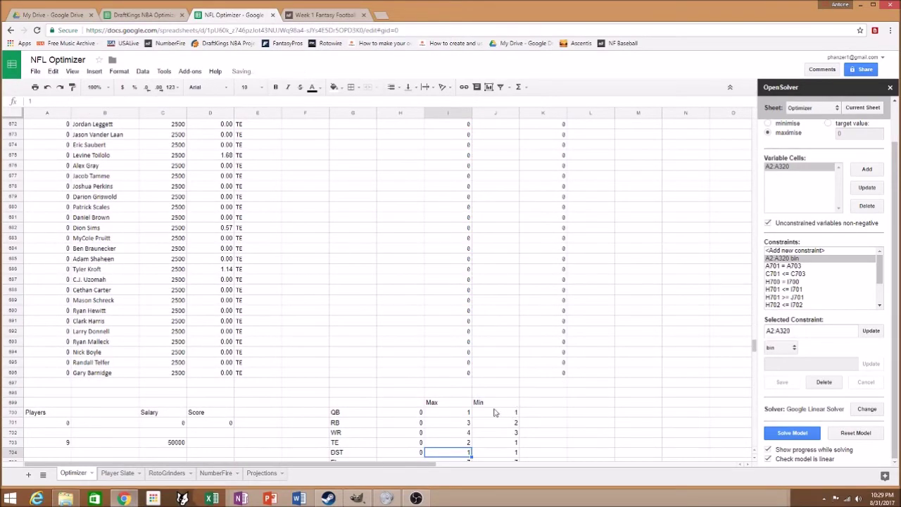
Step: Enter a SUM formula in the Flex total cell H705 that adds up the player rows of column K
scroll(453, 416, "down", 2)
left_click(414, 412)
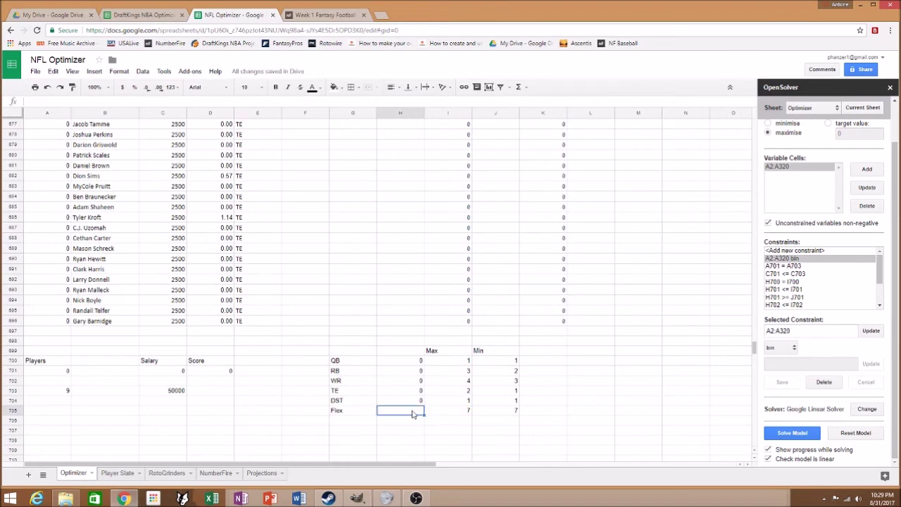
type("=sum")
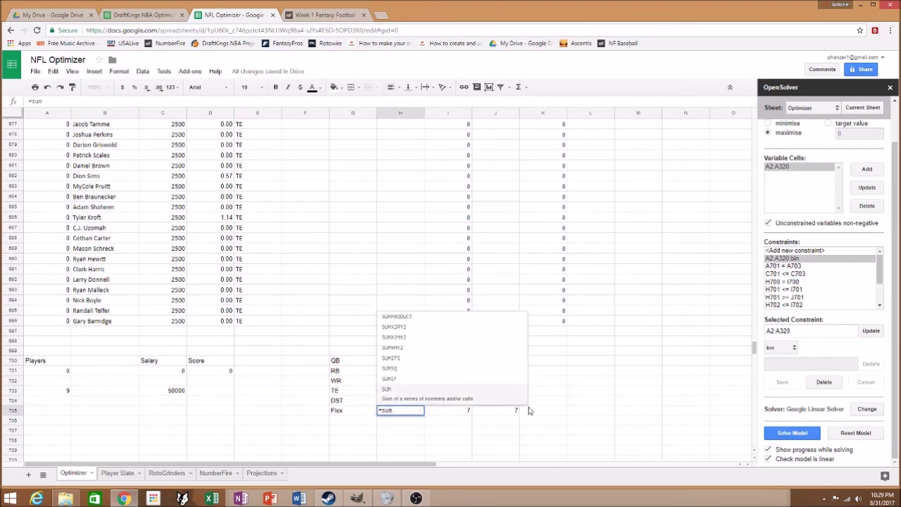
key("Tab")
left_click_drag(755, 351, 753, 124)
left_click_drag(553, 137, 556, 468)
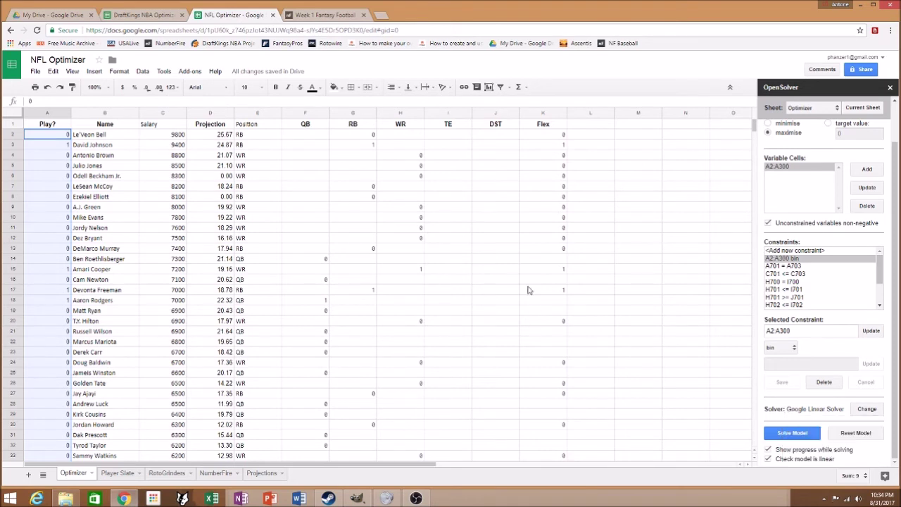
Step: Review the players marked 1 in the Play? column and check the salary, score and position totals against their limits
left_click(131, 222)
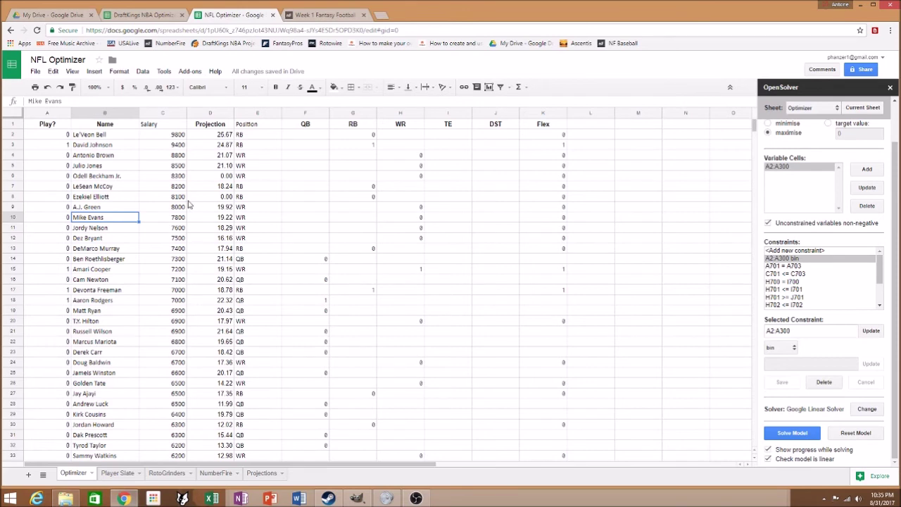
left_click(47, 147)
left_click(50, 271)
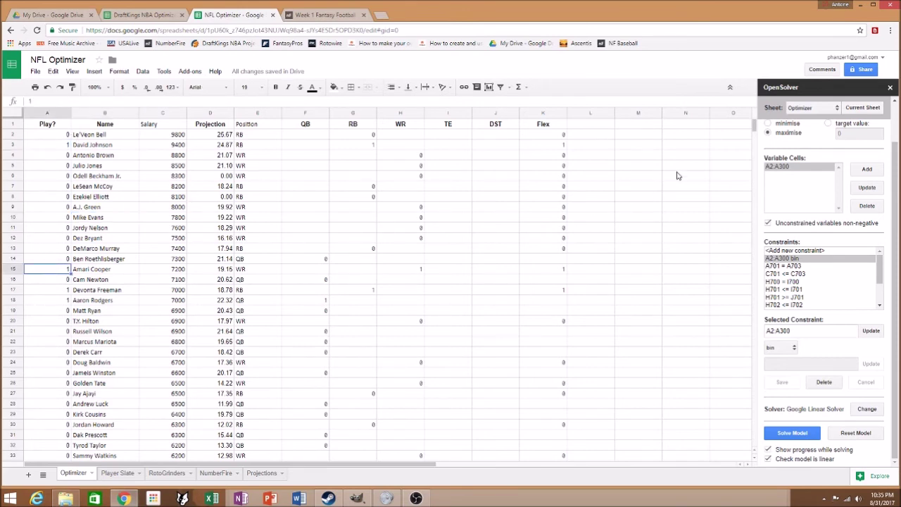
left_click_drag(753, 125, 751, 354)
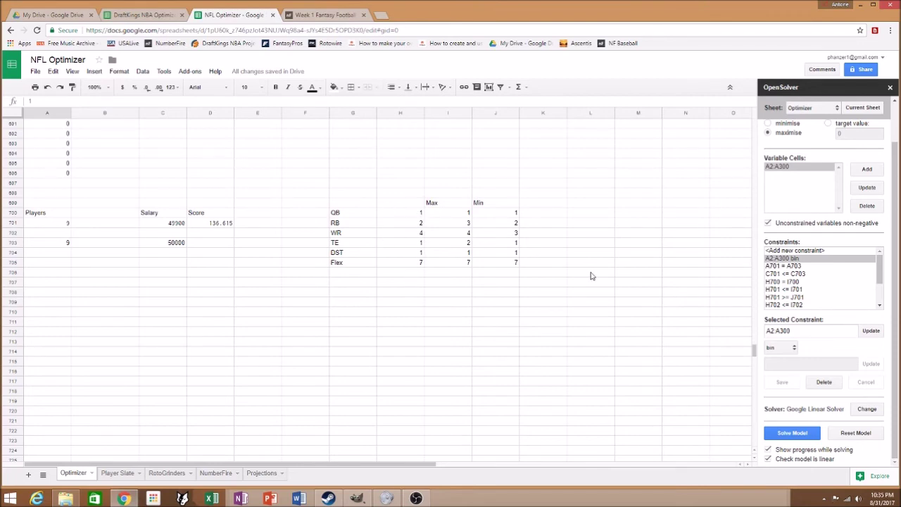
left_click_drag(753, 352, 753, 124)
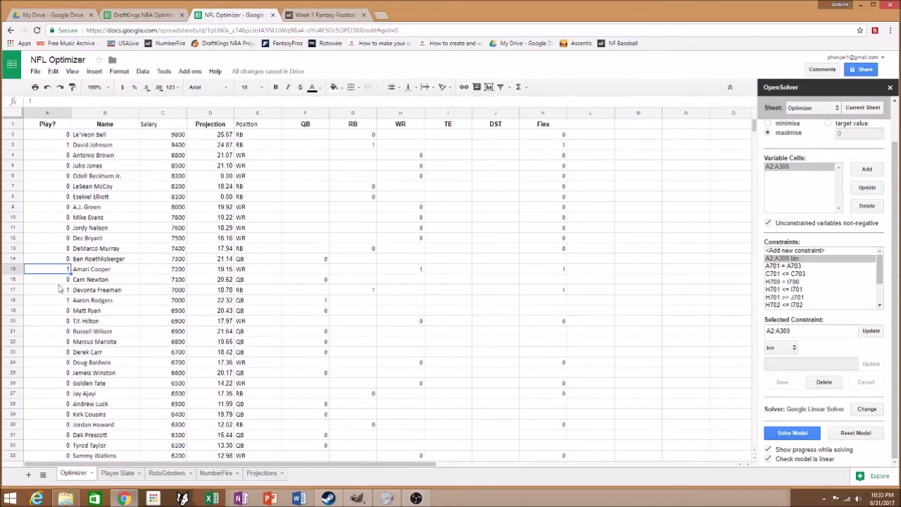
Step: Add a conditional formatting rule to A2:A696 that applies the default green style when the text contains 1
left_click(51, 136)
left_click_drag(51, 140, 68, 195)
scroll(130, 212, "up", 5)
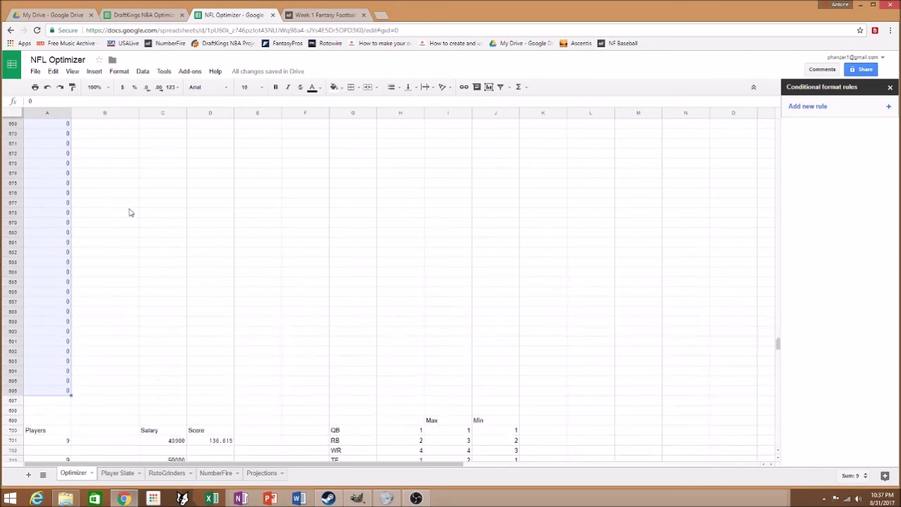
scroll(130, 212, "up", 4)
right_click(58, 153)
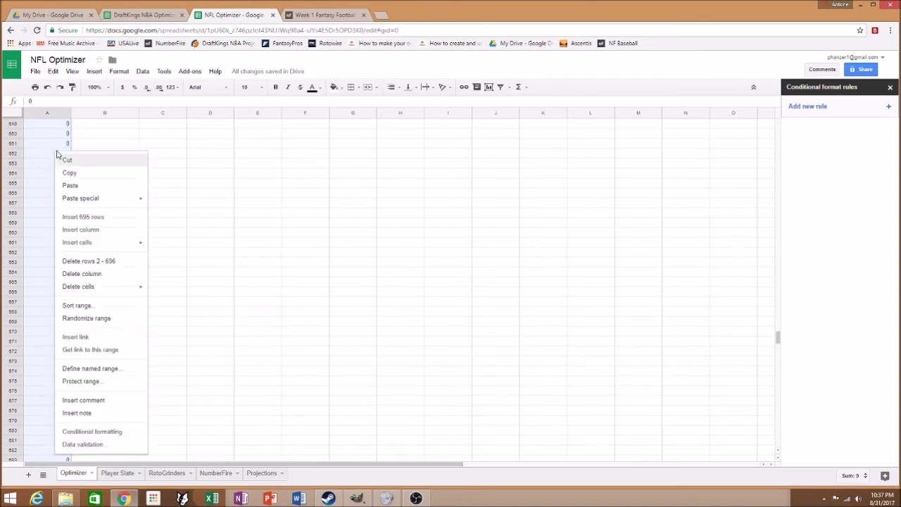
left_click(91, 432)
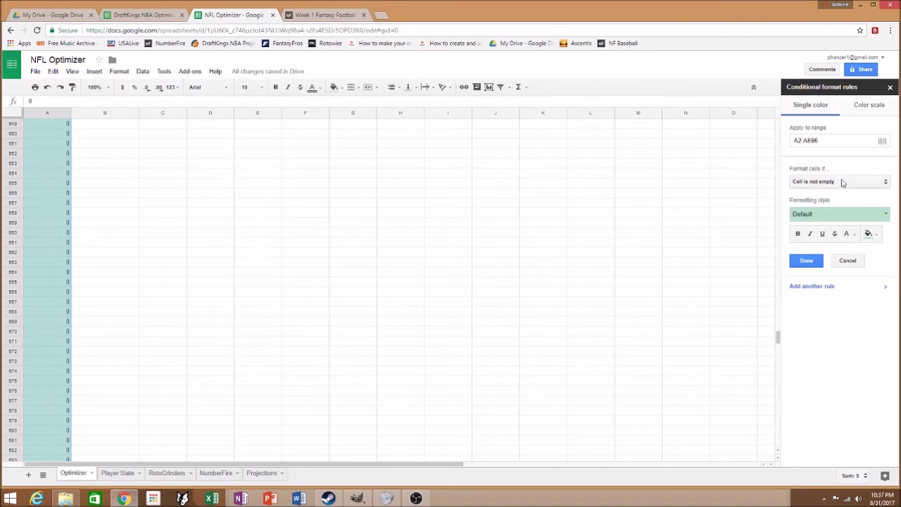
left_click(842, 183)
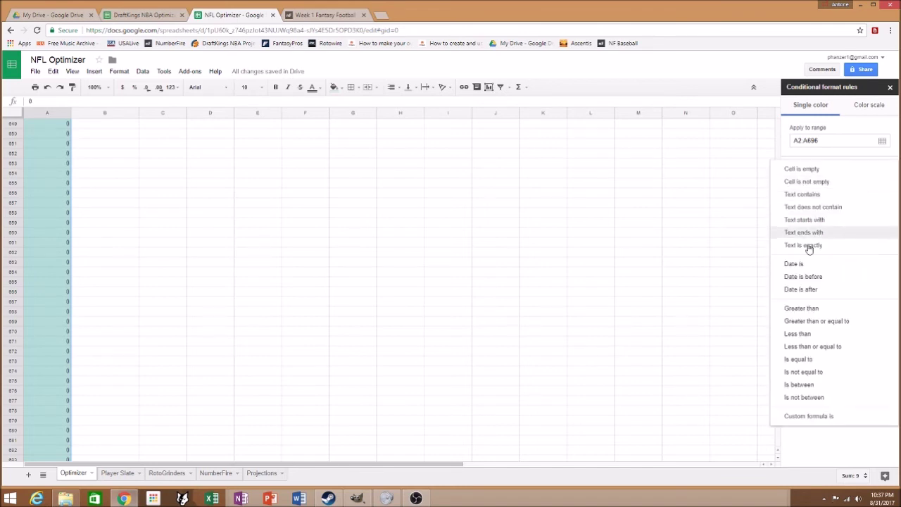
left_click(821, 198)
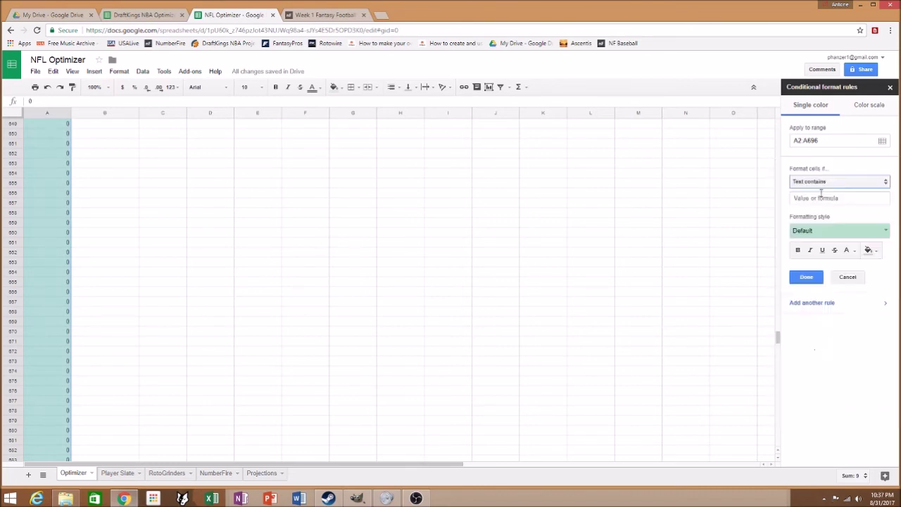
left_click(820, 202)
type("1")
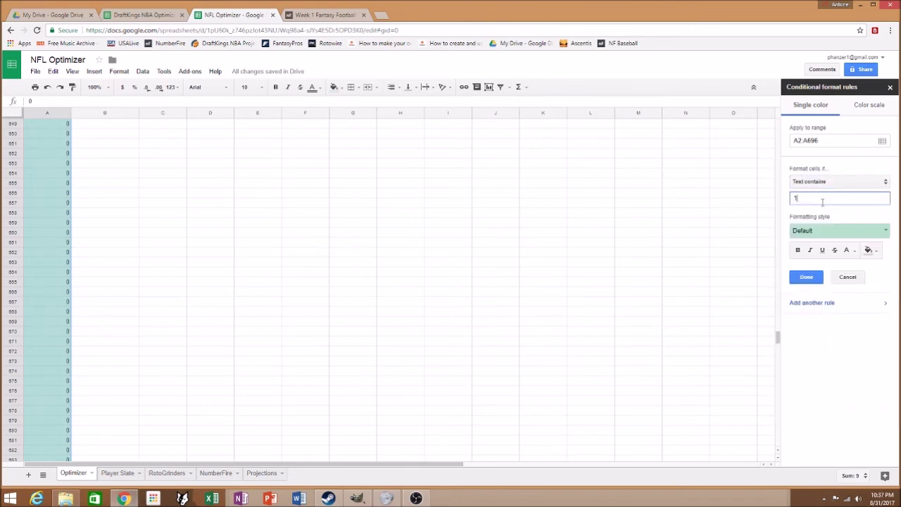
left_click(807, 277)
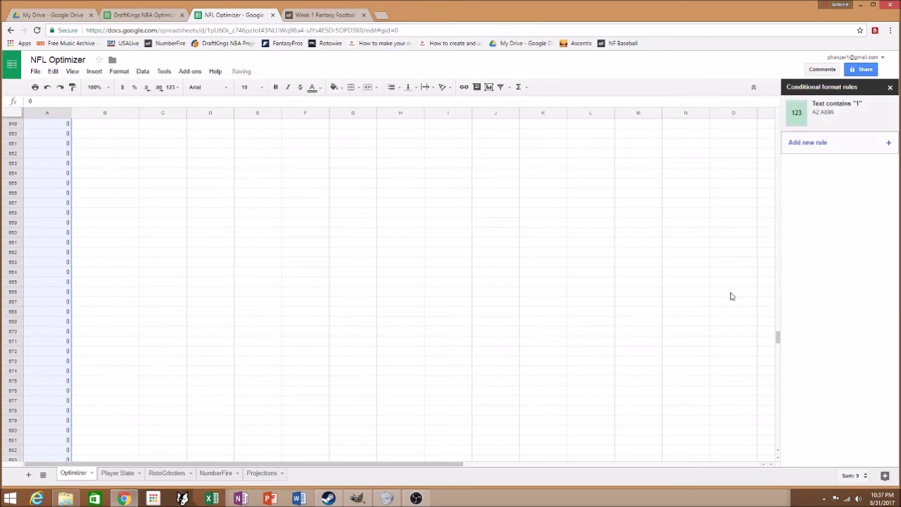
Step: Examine the highlighted Play? cells down the player list to identify every player in the optimized lineup
left_click_drag(779, 336, 786, 116)
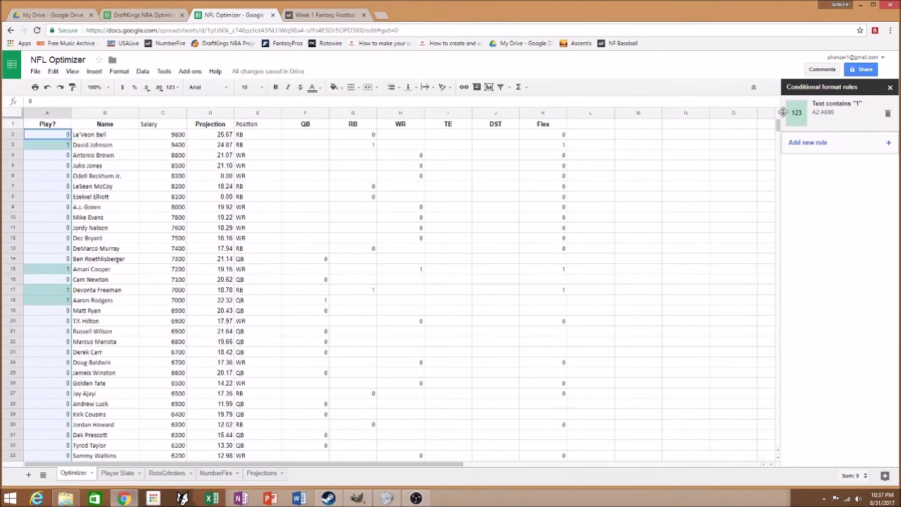
left_click(563, 186)
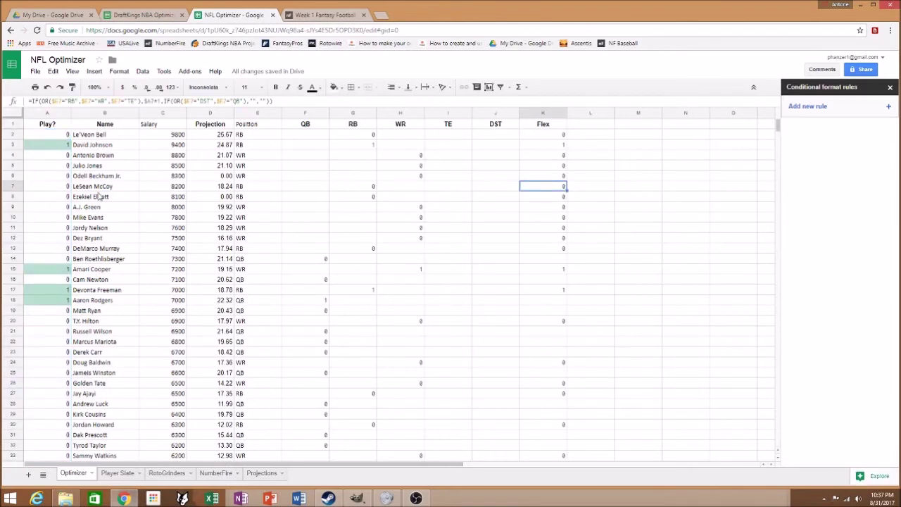
left_click(61, 146)
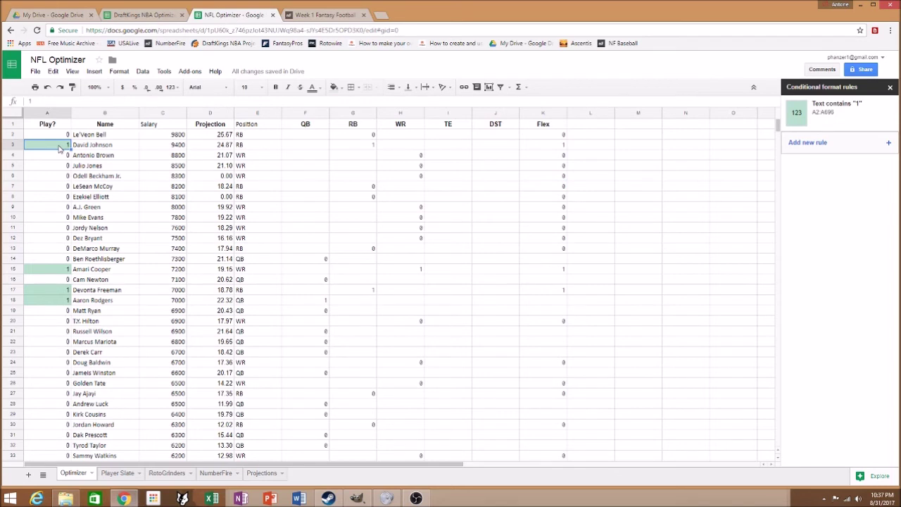
left_click(55, 274)
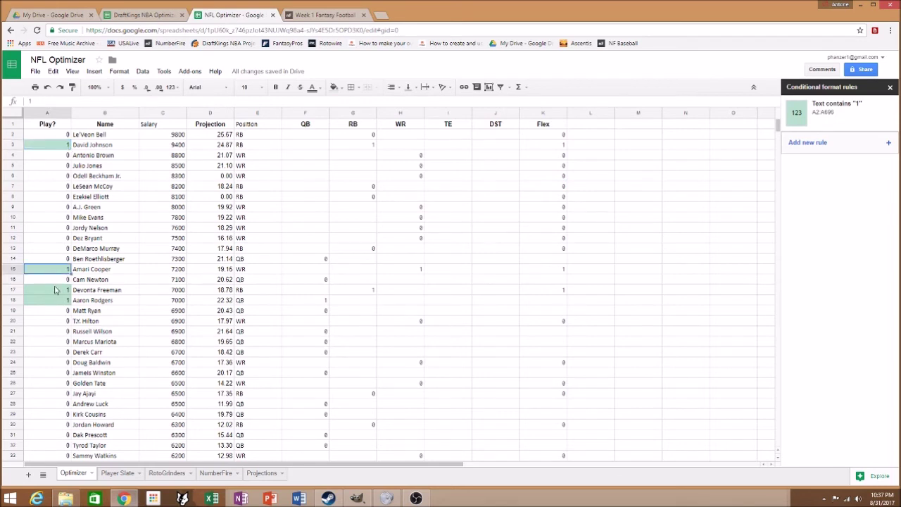
left_click(55, 289)
left_click(56, 304)
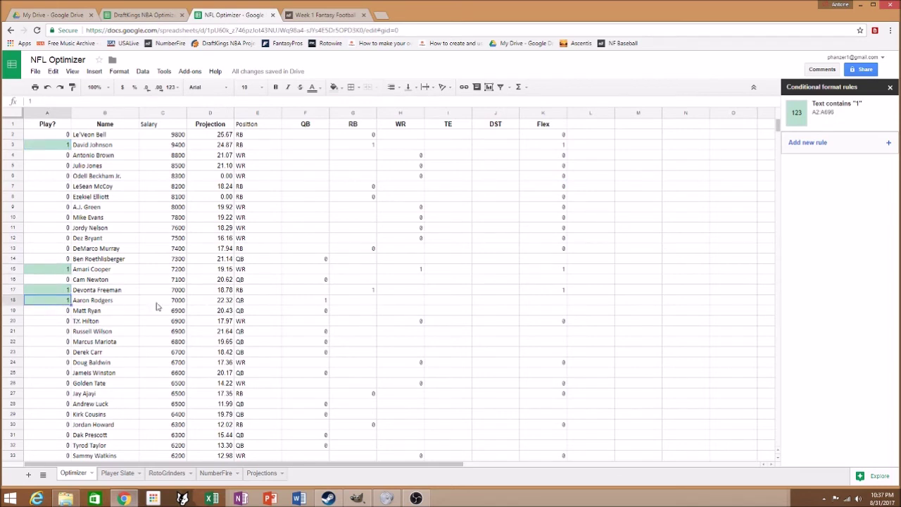
scroll(157, 307, "down", 8)
scroll(207, 326, "down", 7)
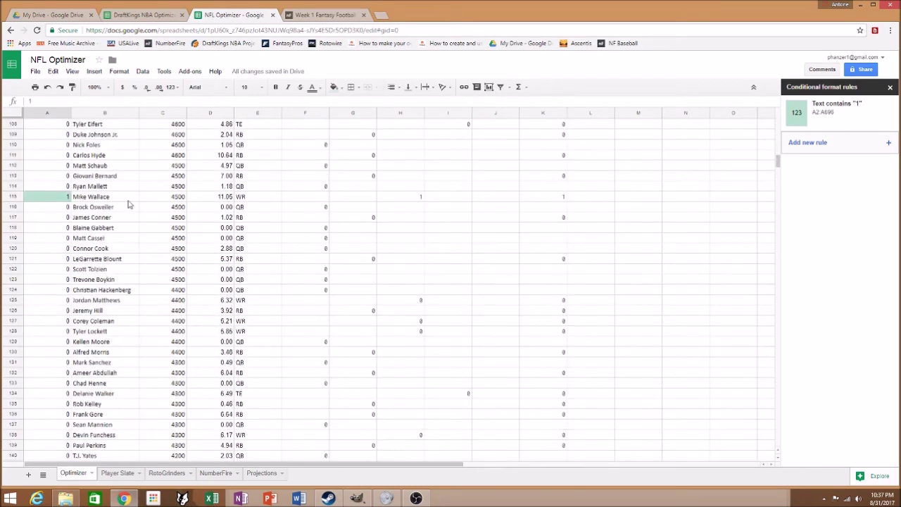
scroll(129, 204, "down", 10)
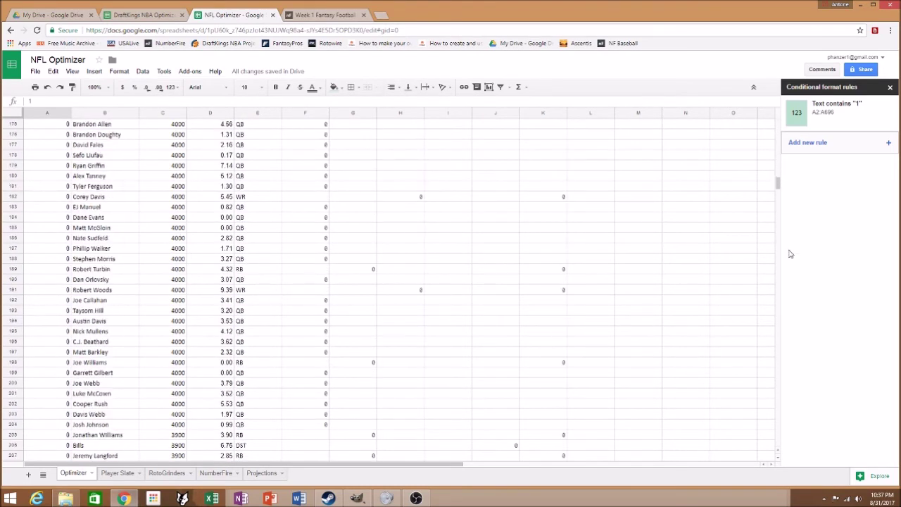
left_click_drag(779, 190, 778, 200)
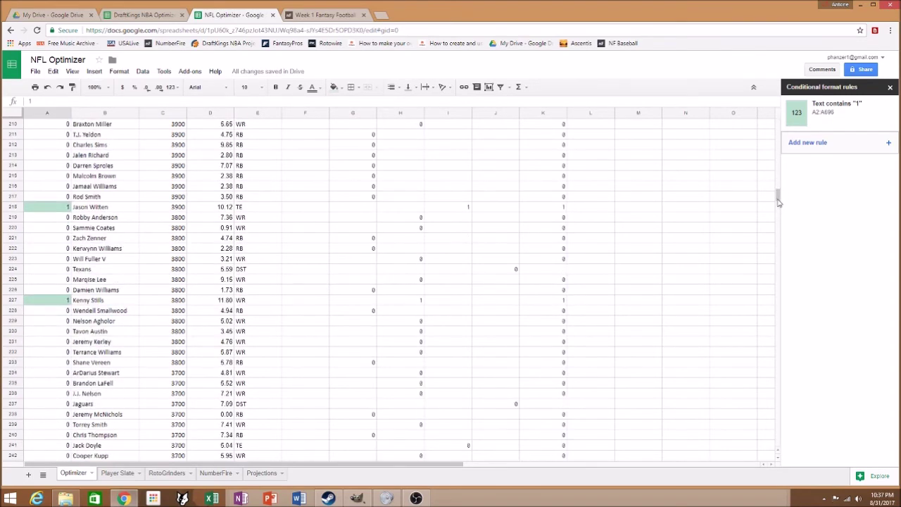
scroll(779, 202, "down", 2)
left_click_drag(778, 201, 780, 207)
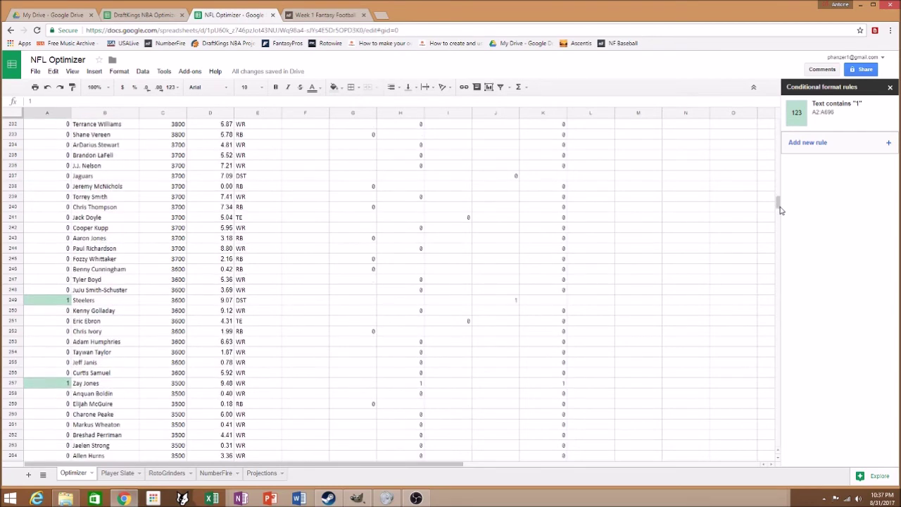
left_click_drag(779, 207, 776, 120)
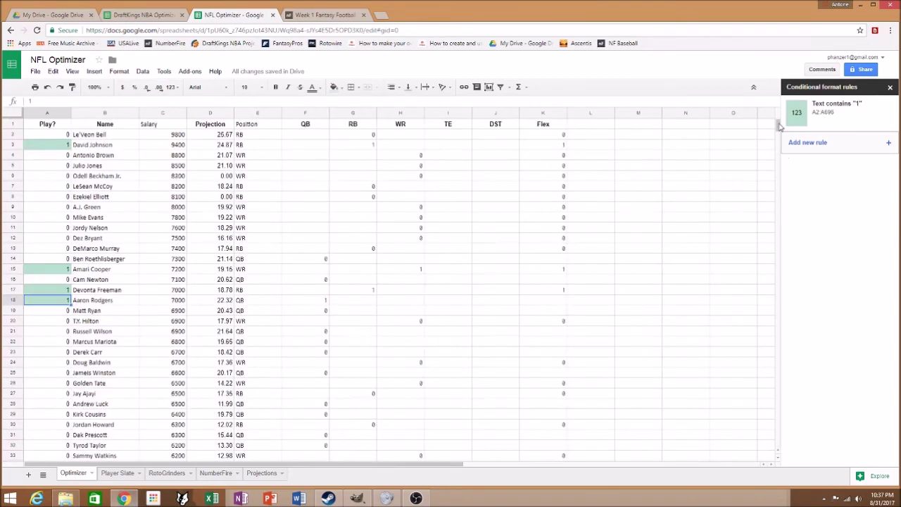
Step: Switch to the DraftKings NBA Optimizer spreadsheet
left_click(53, 176)
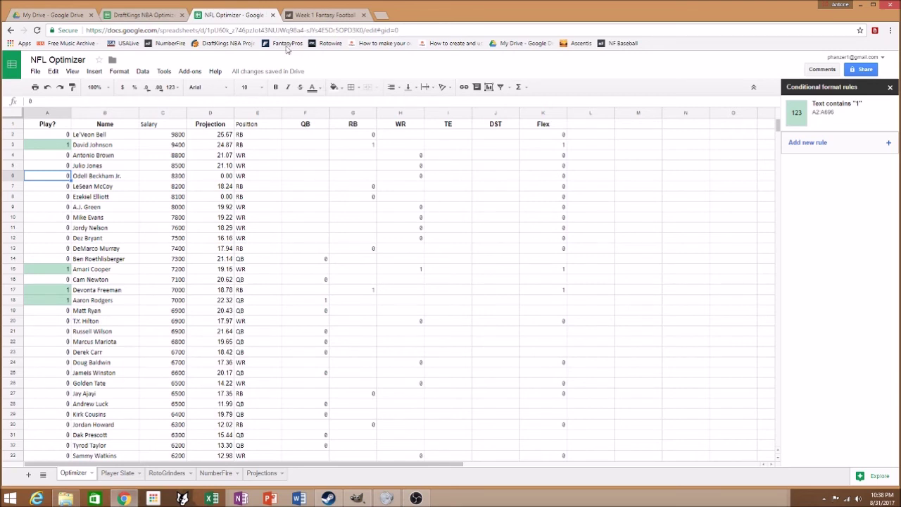
left_click(129, 9)
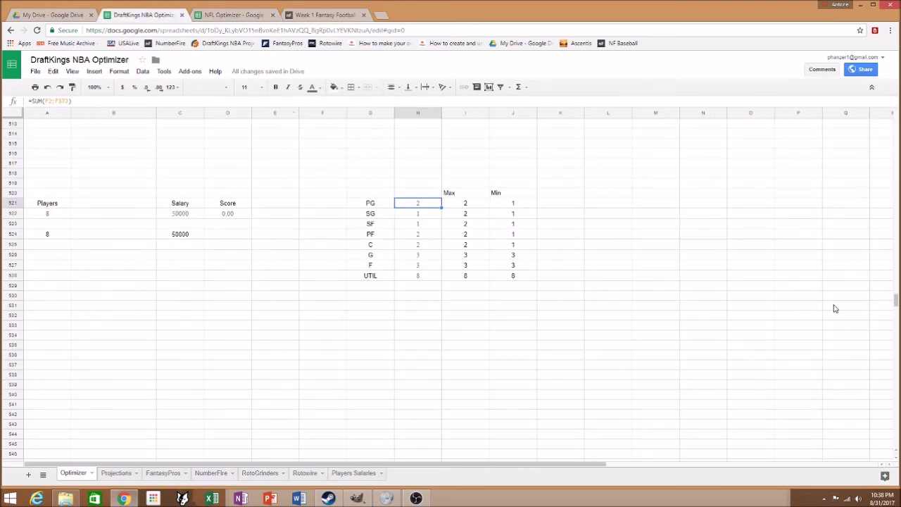
Step: Examine the color formatting on the NBA optimizer's Projections sheet and return to the NFL Optimizer's Projections sheet
left_click_drag(896, 301, 895, 125)
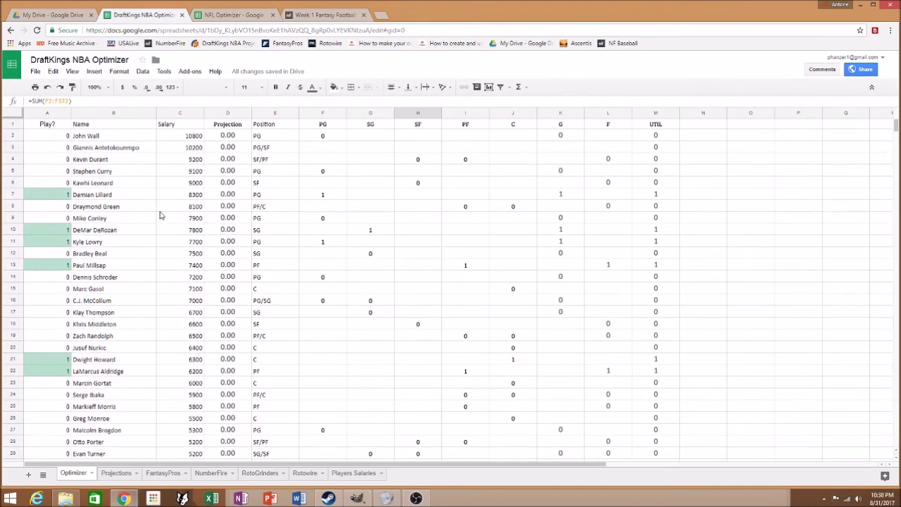
left_click(118, 473)
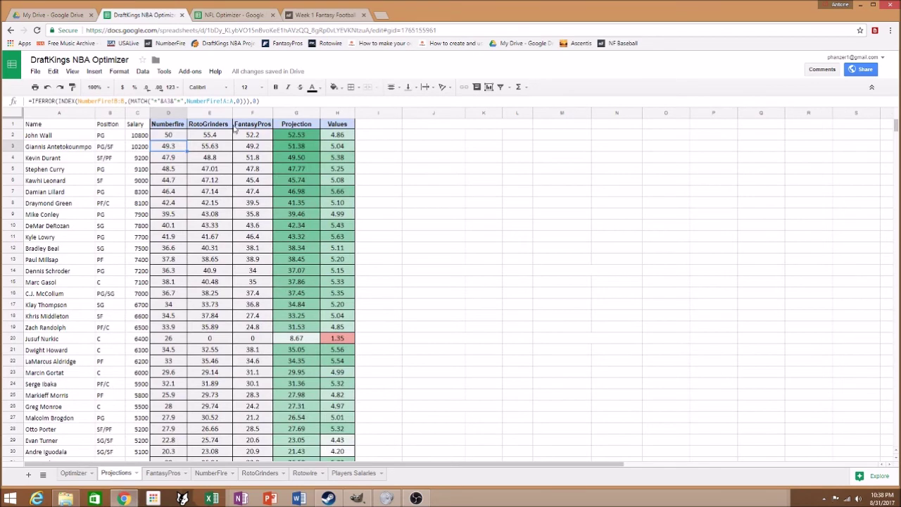
left_click(243, 15)
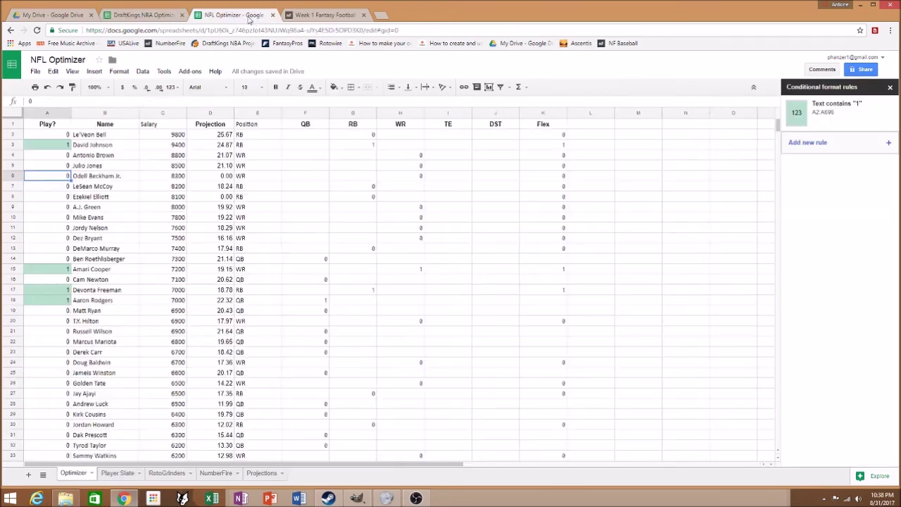
left_click(261, 473)
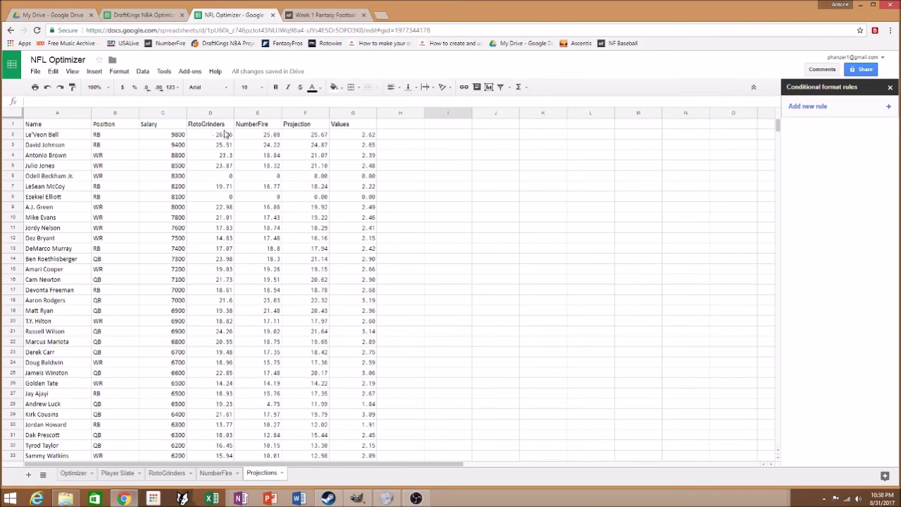
left_click_drag(196, 136, 223, 171)
left_click_drag(218, 119, 259, 333)
left_click_drag(314, 333, 310, 71)
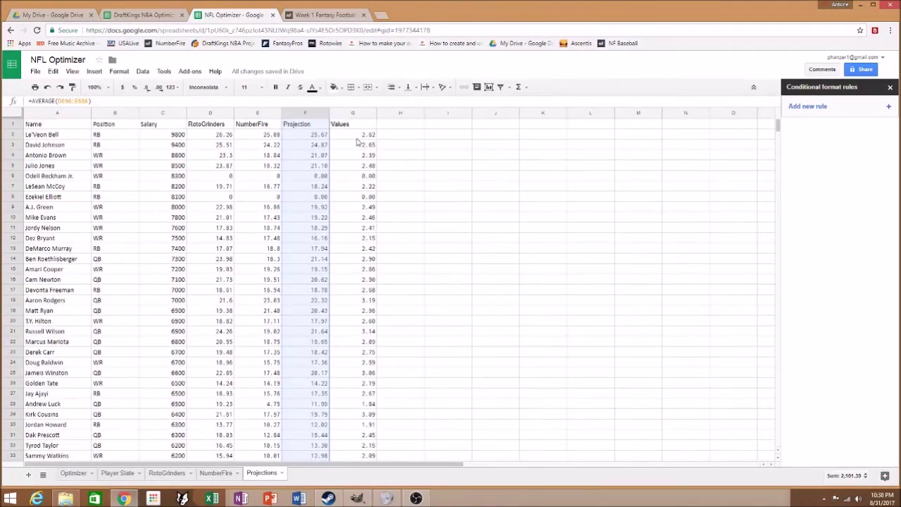
Step: Start a new conditional formatting rule for the Projection values in F2:F696
left_click(306, 124)
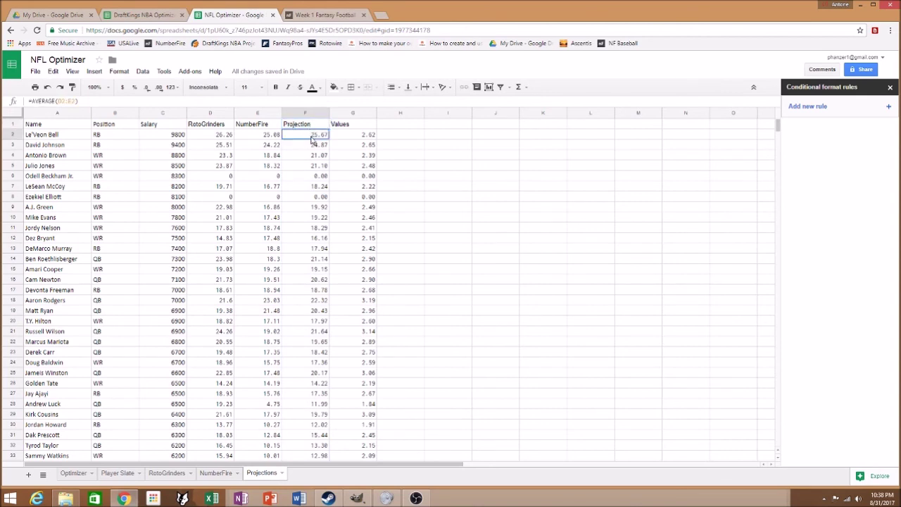
scroll(296, 268, "down", 20)
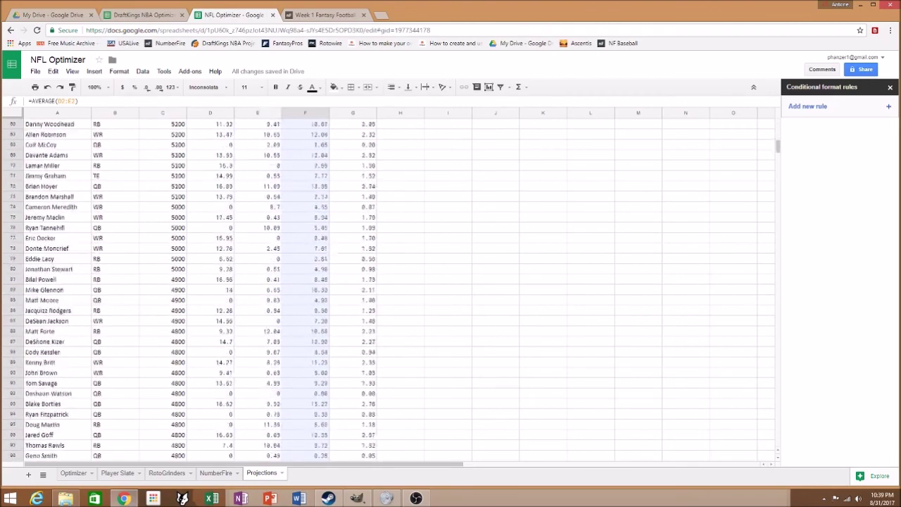
scroll(295, 268, "down", 20)
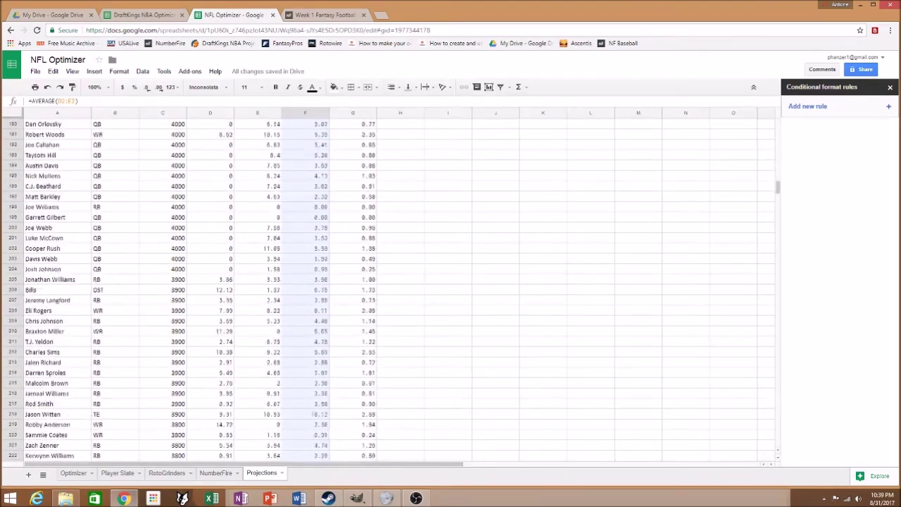
scroll(295, 269, "down", 20)
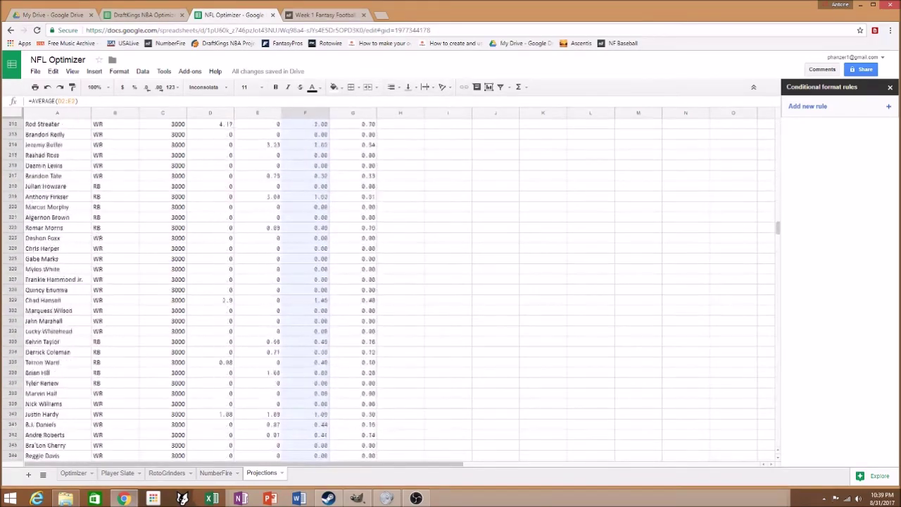
scroll(296, 268, "down", 18)
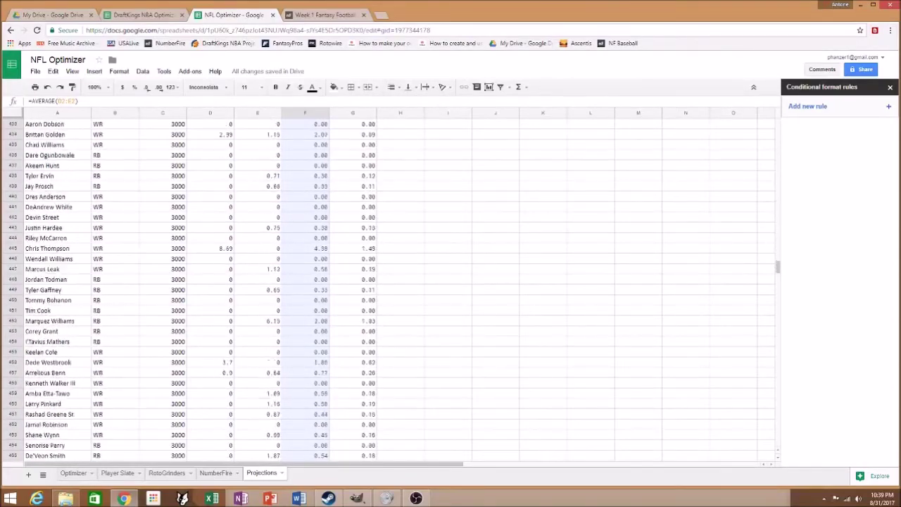
scroll(295, 268, "down", 20)
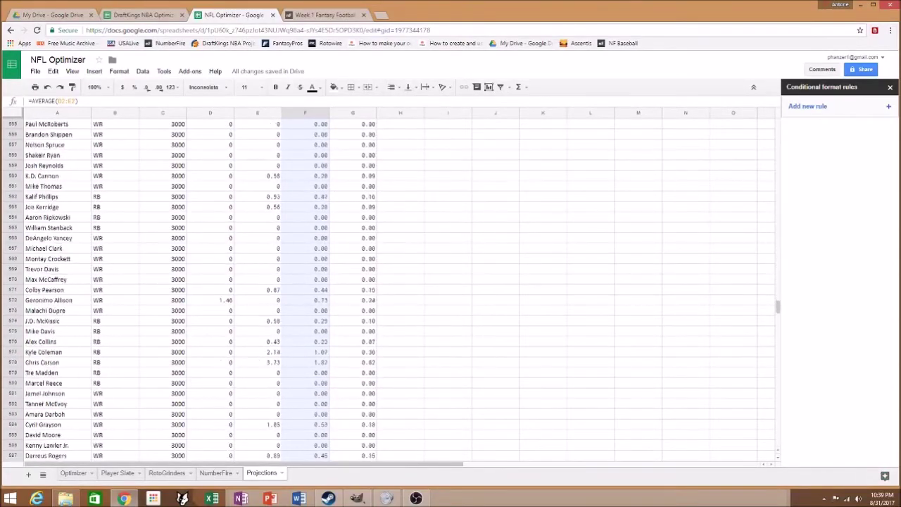
left_click_drag(297, 460, 314, 398)
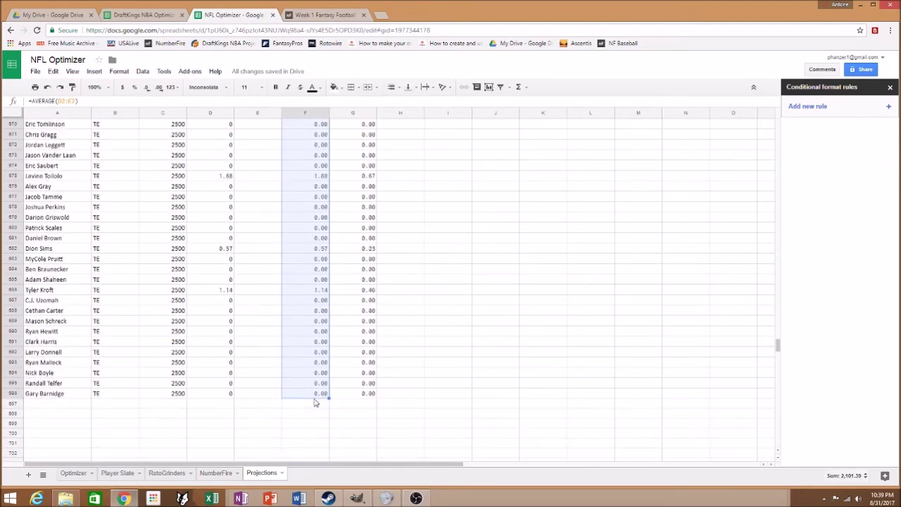
right_click(307, 201)
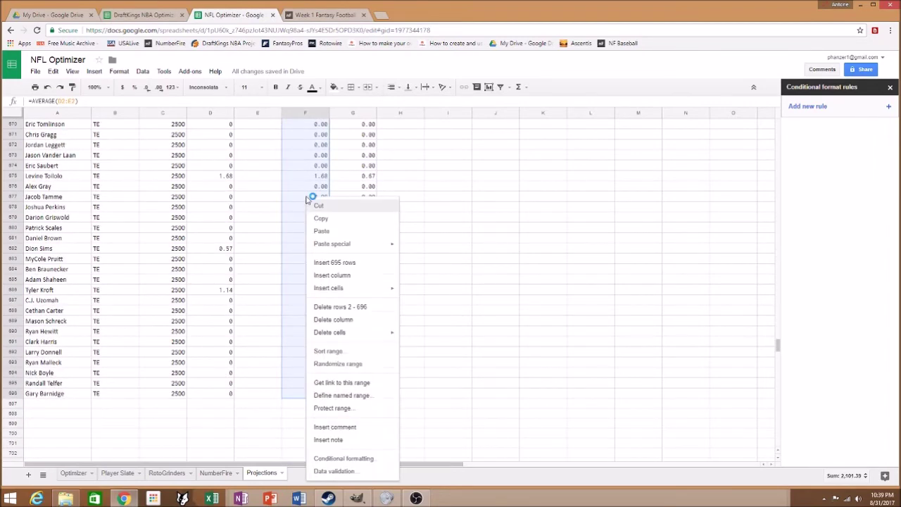
left_click(344, 458)
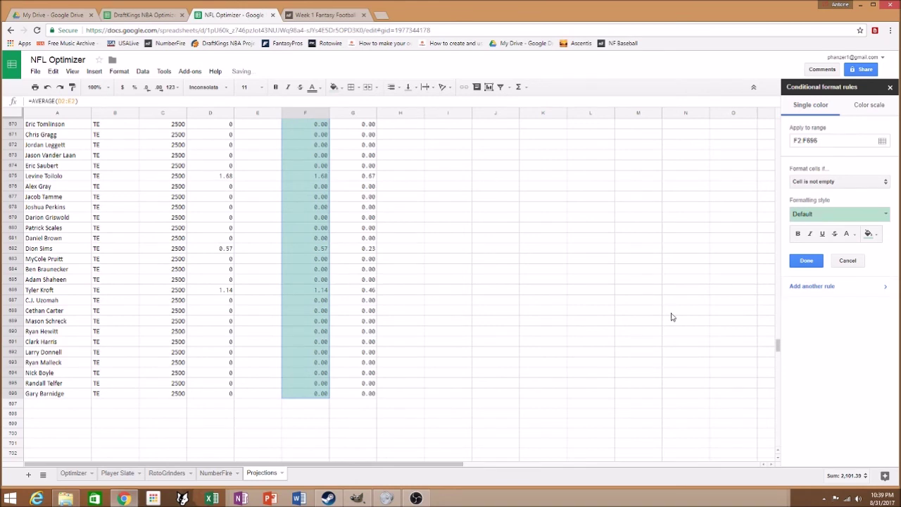
left_click(849, 186)
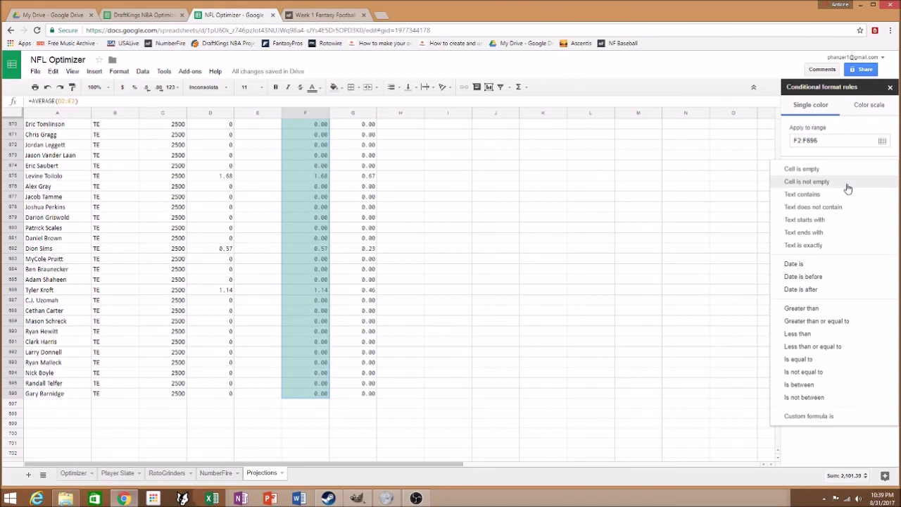
left_click(738, 189)
left_click(851, 218)
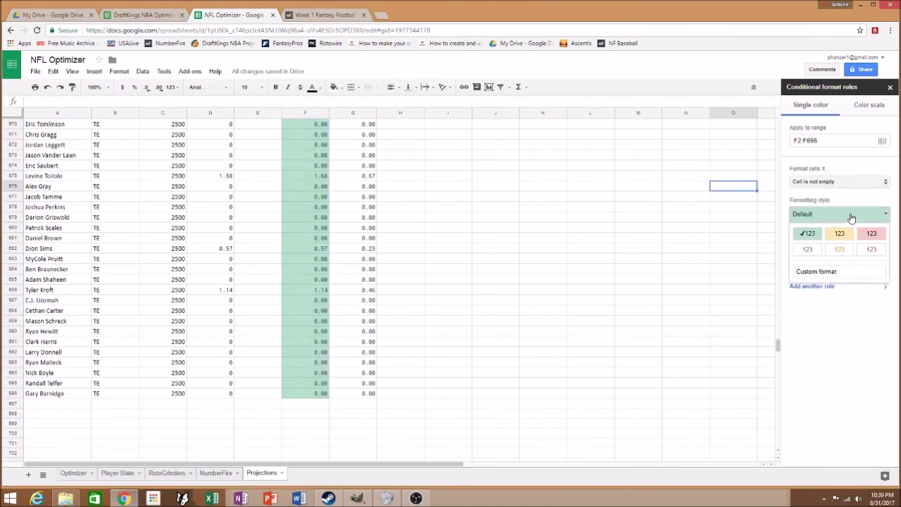
left_click(809, 234)
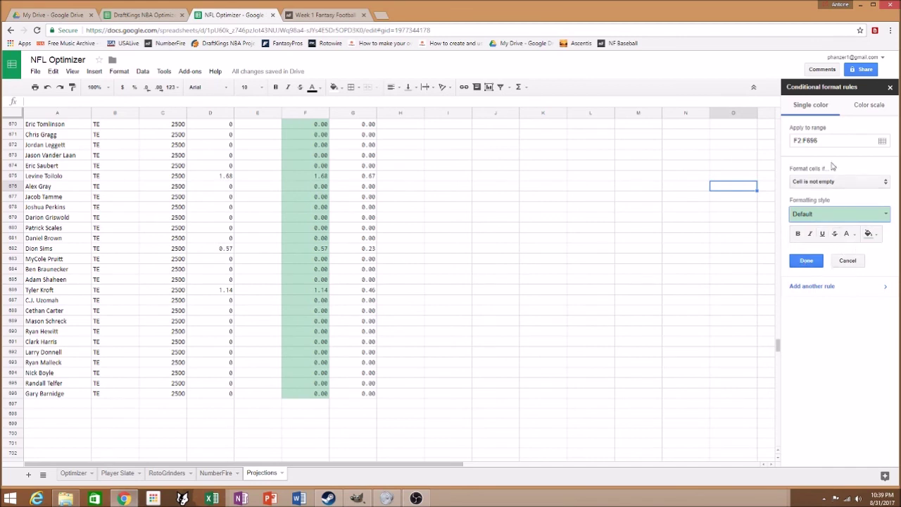
Step: Make the Projection rule a color scale with white for the minimum value
left_click(855, 111)
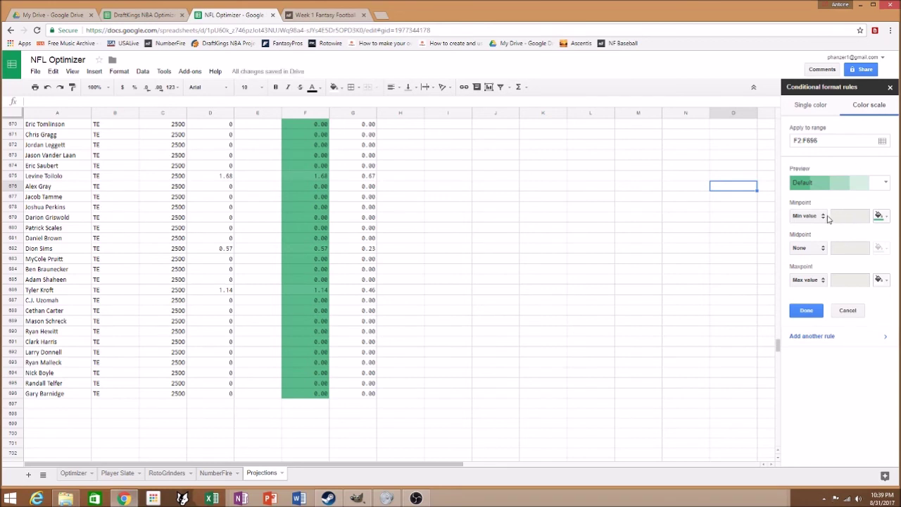
left_click(878, 215)
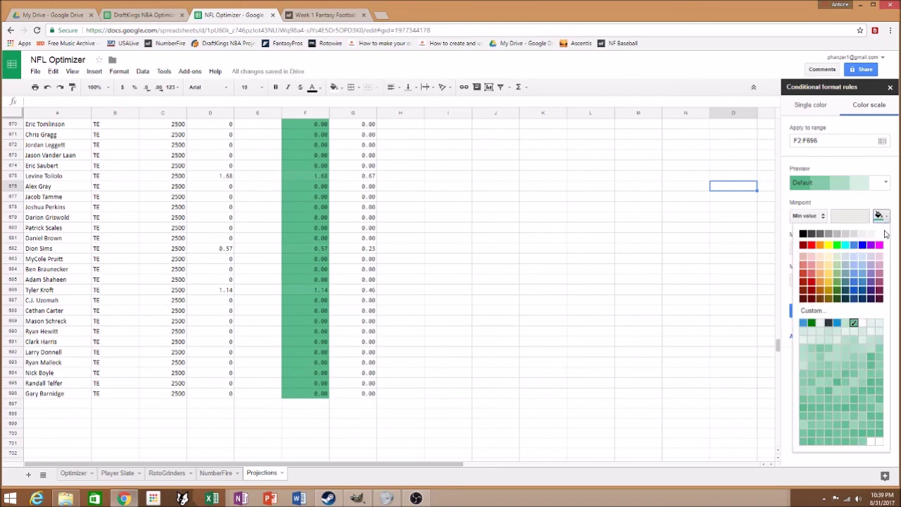
left_click(879, 235)
Step: Set the color scale's midpoint to 50 percent with a light blue color
left_click(820, 249)
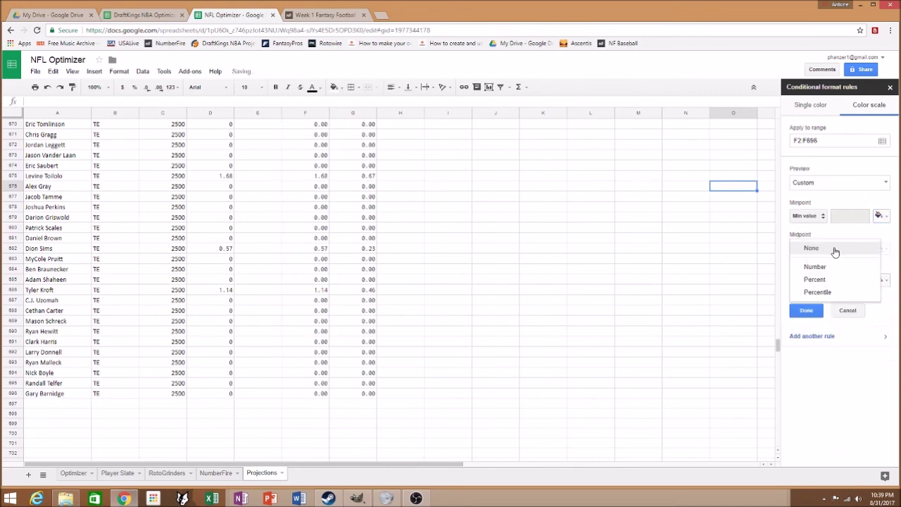
left_click(842, 245)
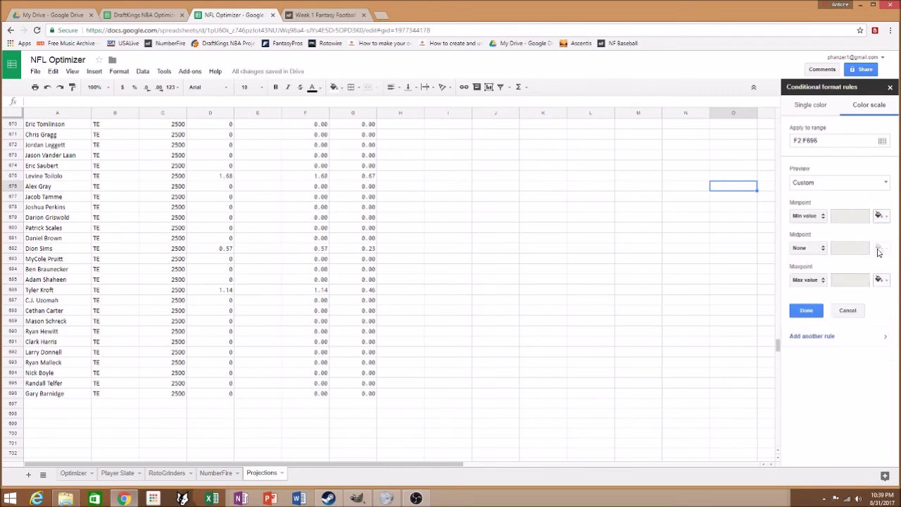
left_click(818, 250)
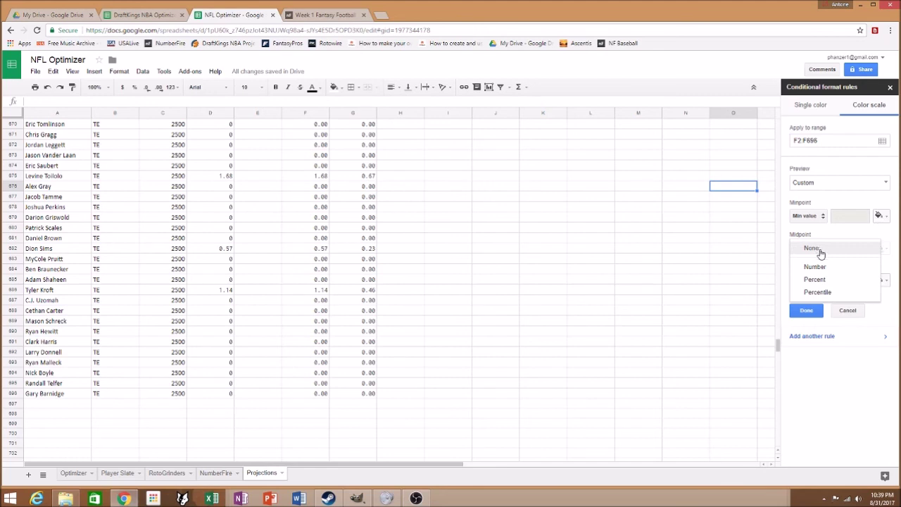
left_click(825, 279)
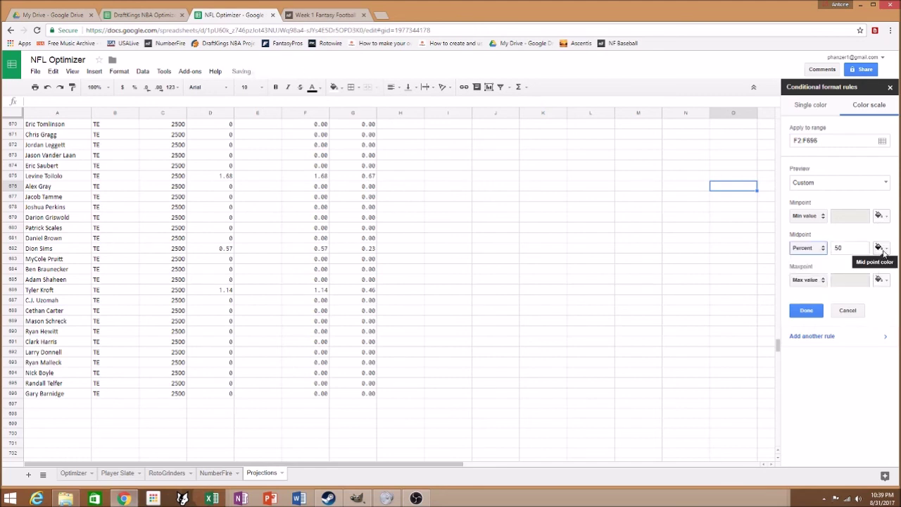
left_click(880, 248)
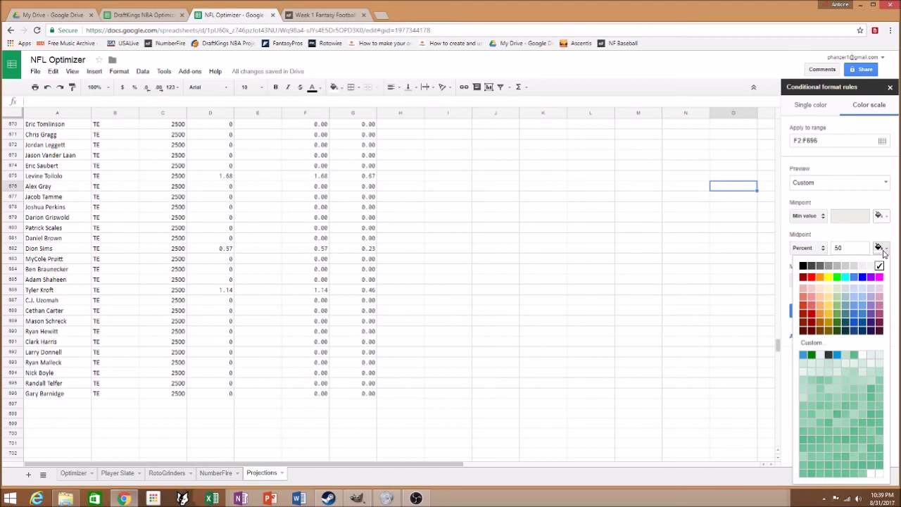
left_click(862, 299)
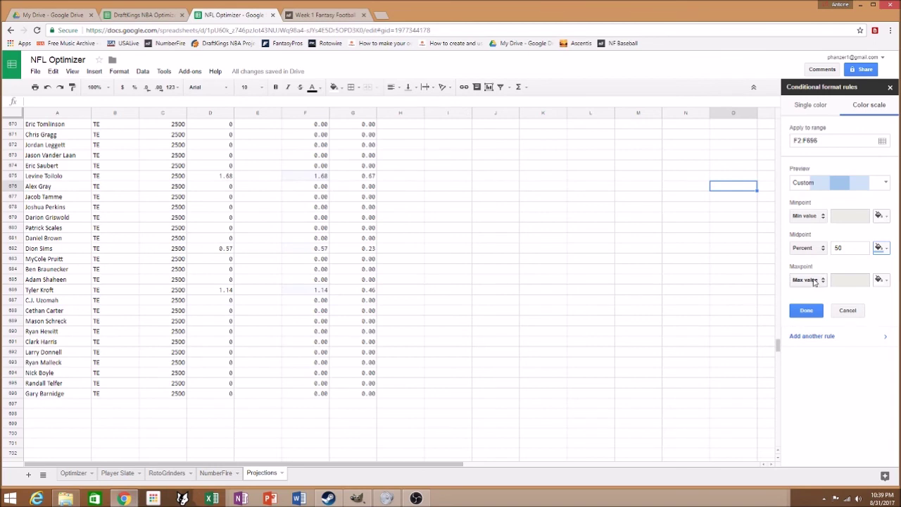
Step: Assign dark blue to the color scale's maximum value and save the rule
left_click(814, 281)
left_click(818, 281)
left_click(879, 279)
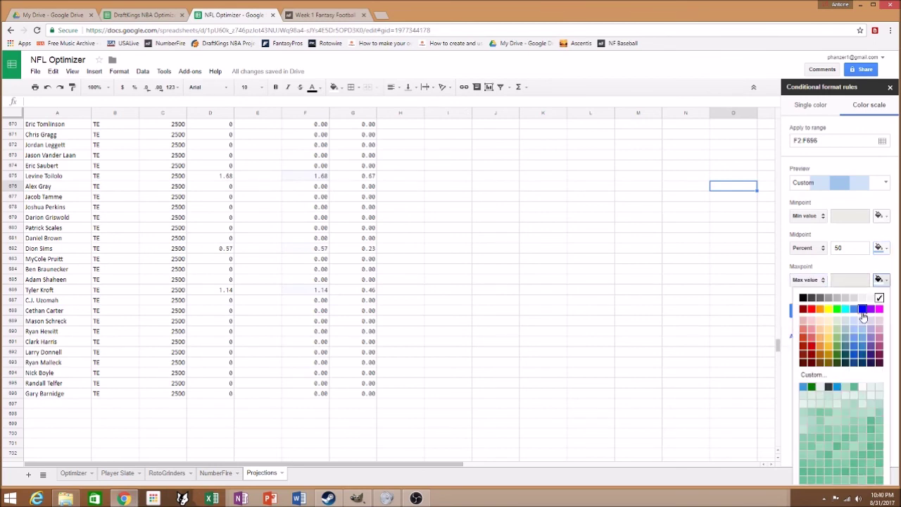
left_click(855, 355)
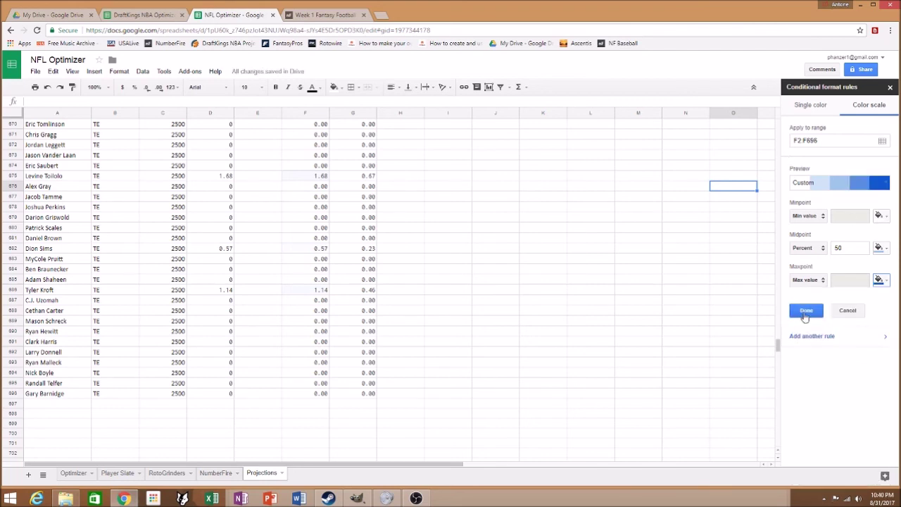
left_click(805, 316)
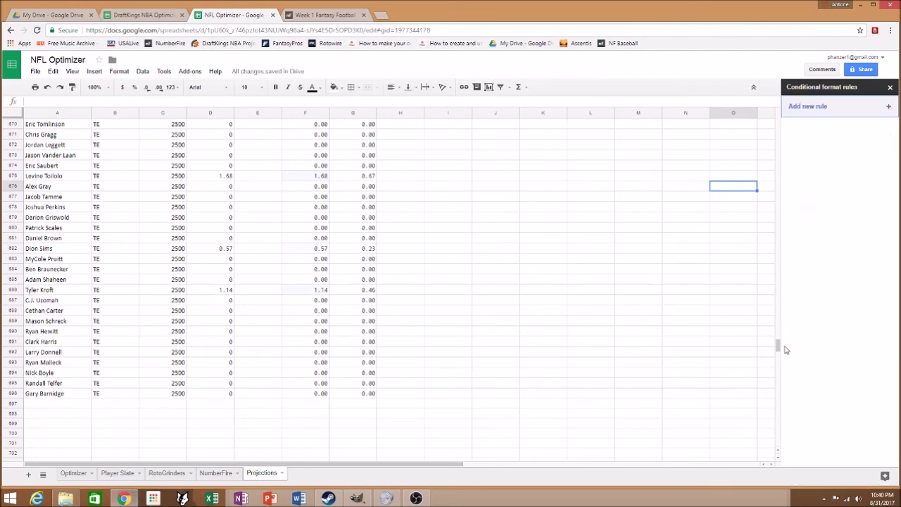
Step: Review how the blue color scale shades the players' values down the Projection column
left_click_drag(774, 350, 778, 123)
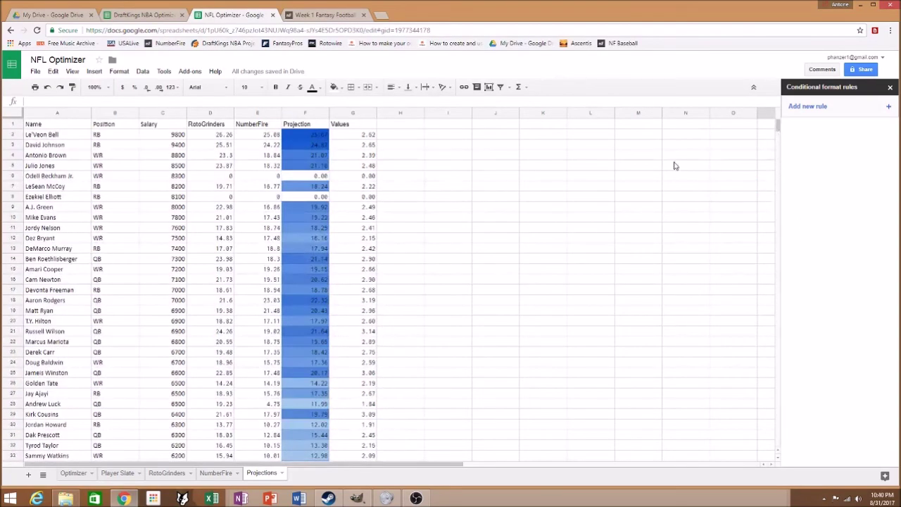
left_click(305, 135)
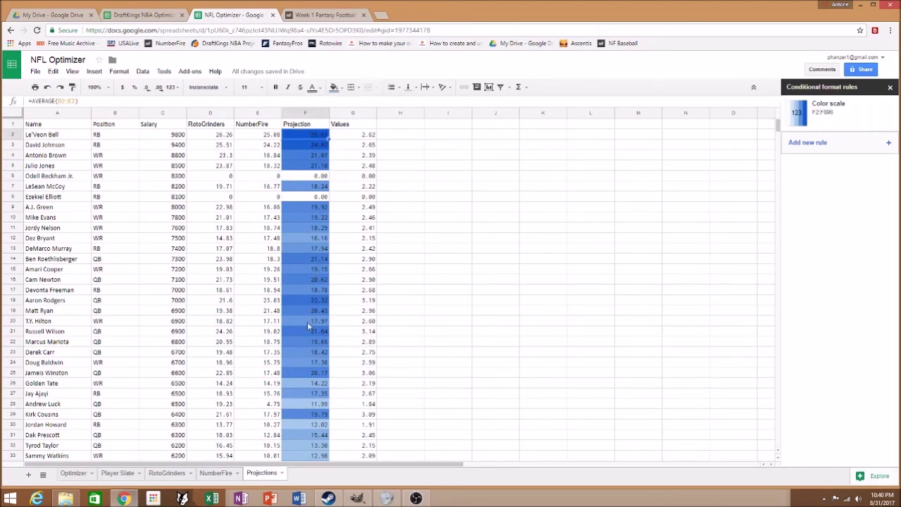
scroll(307, 308, "down", 1)
scroll(309, 302, "down", 3)
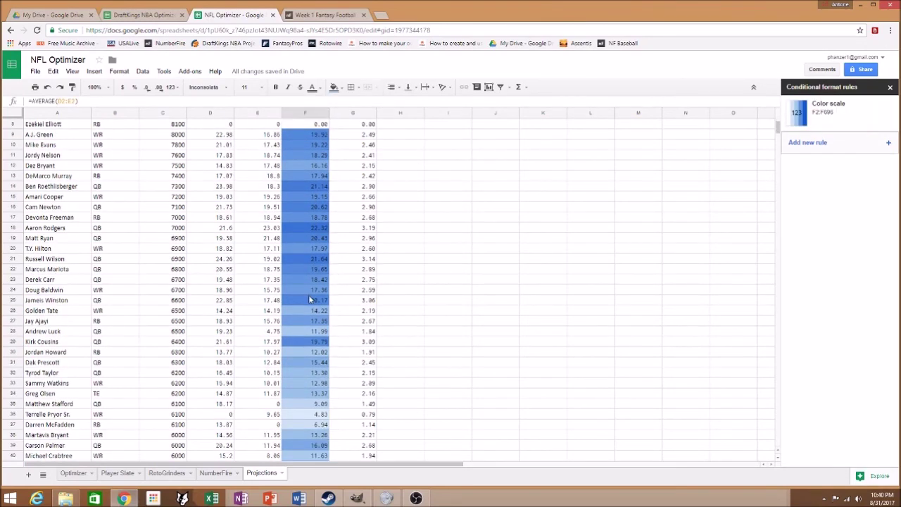
scroll(309, 301, "up", 4)
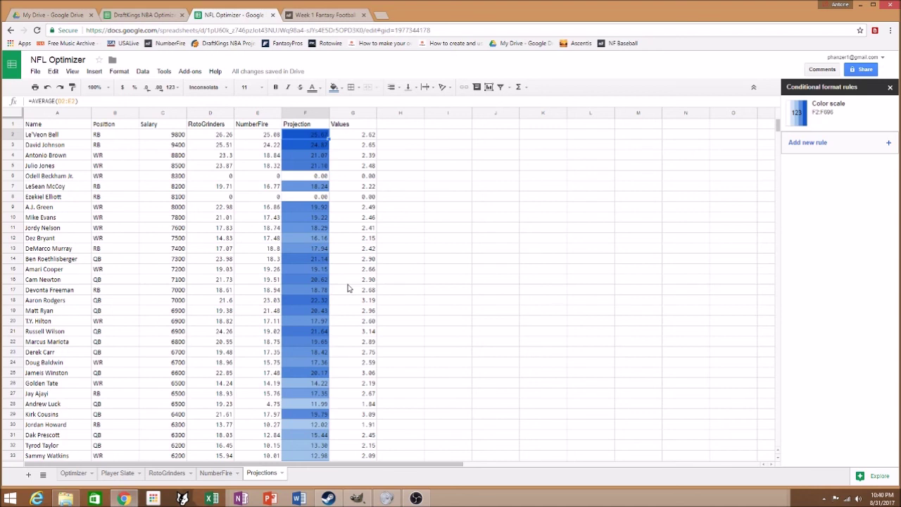
left_click(173, 187)
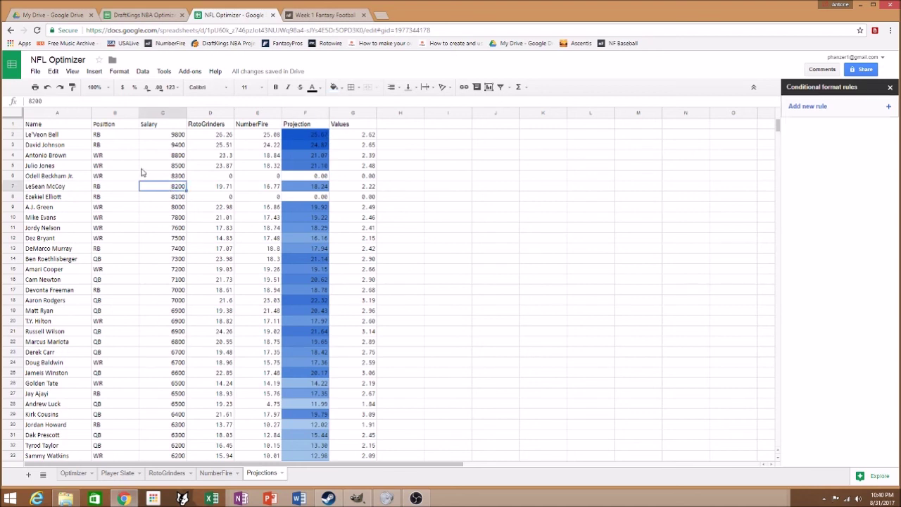